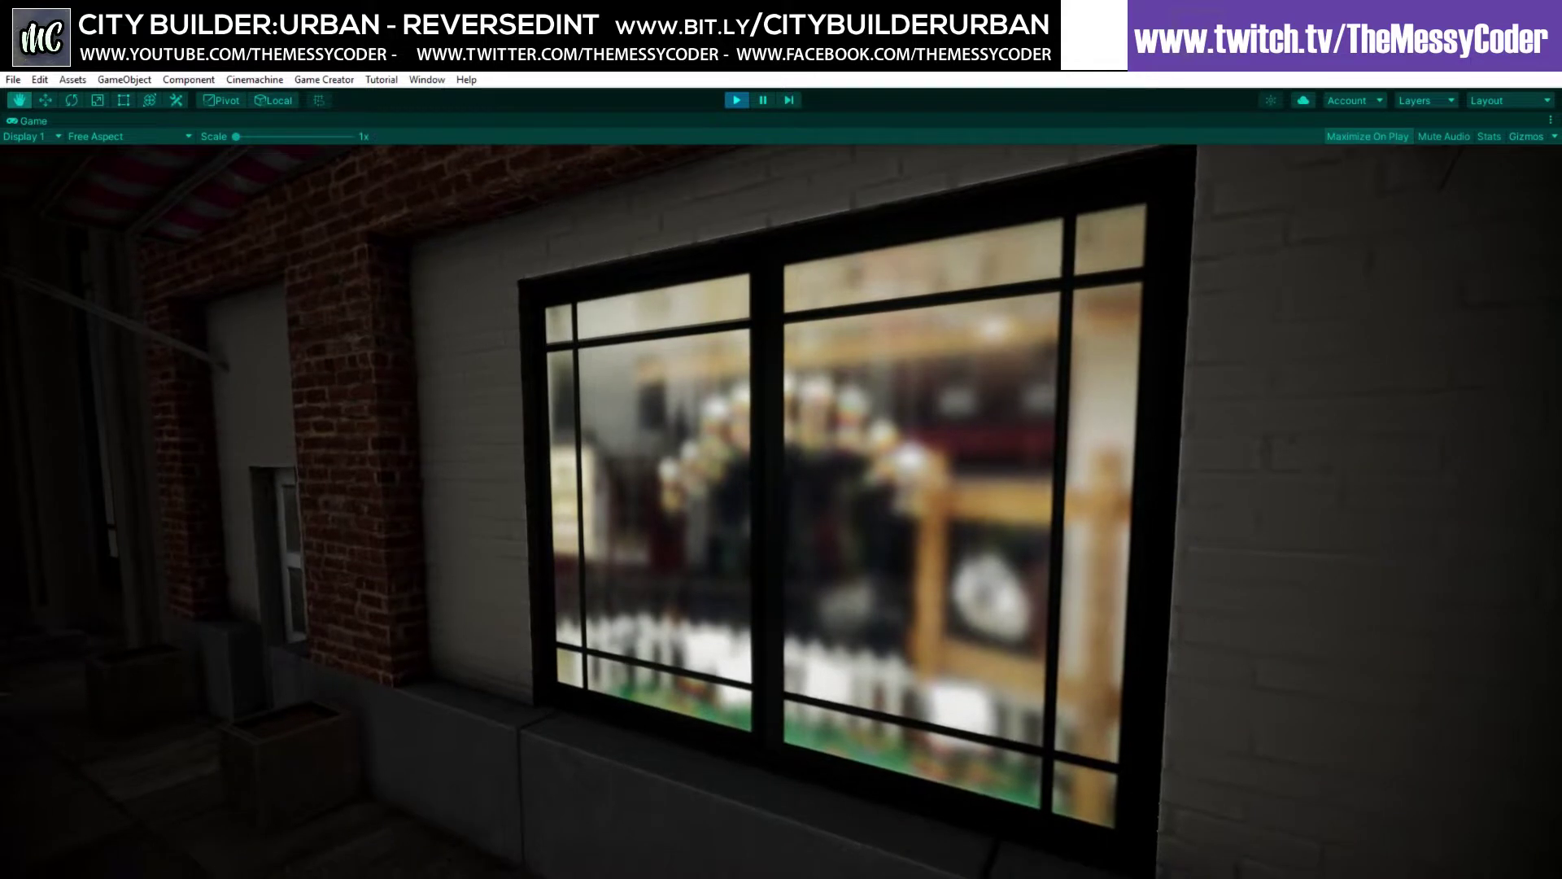
Pause the running game and find and select the lit shop window's quad in the Scene view.
key("ctrl+shift+p")
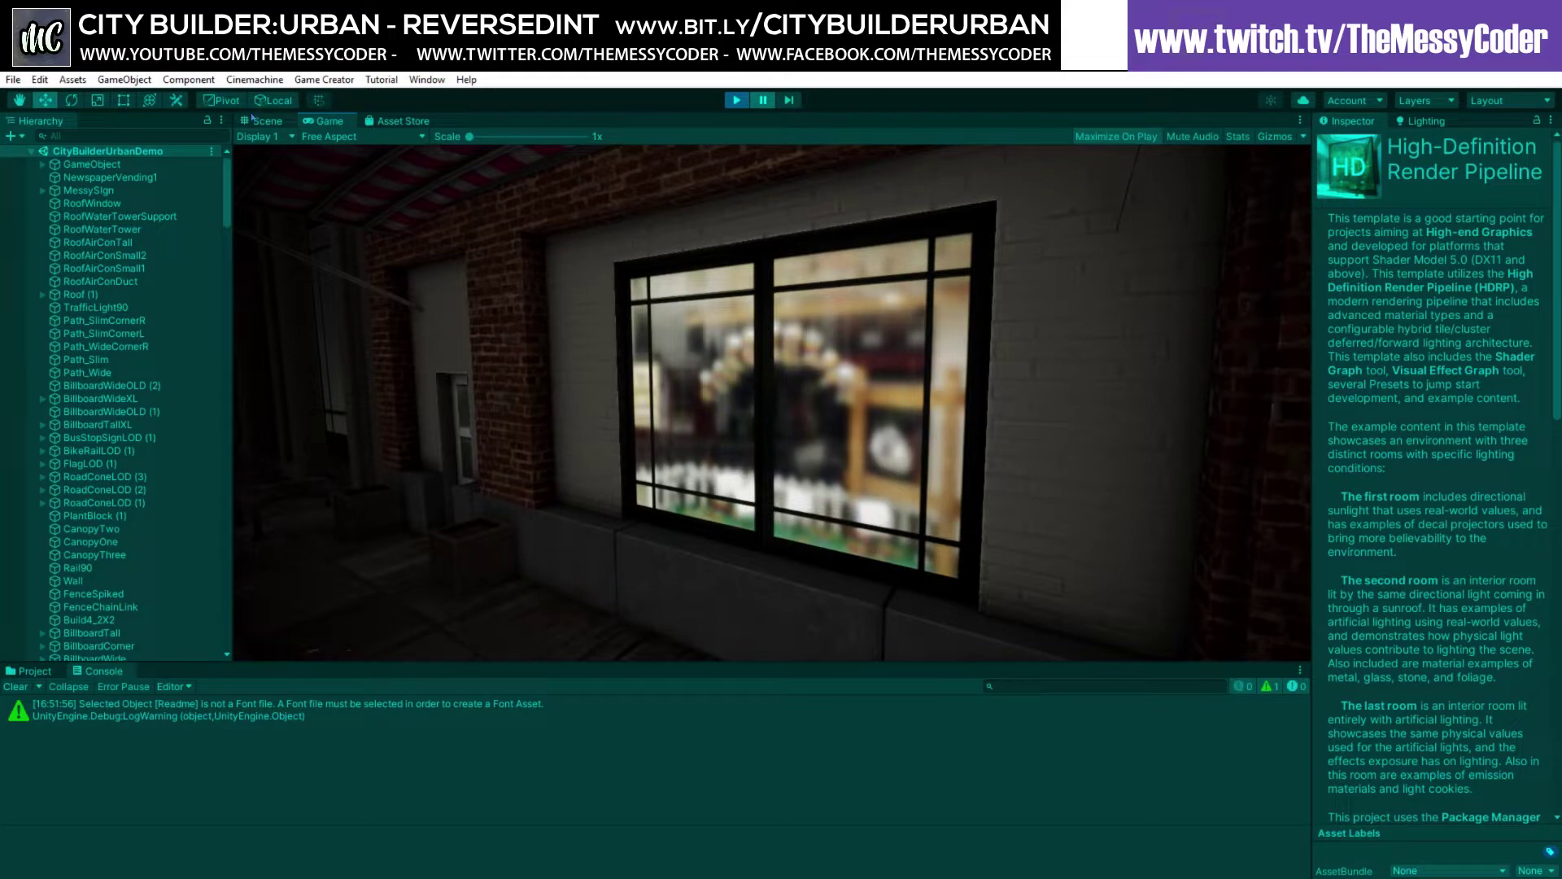
left_click(262, 120)
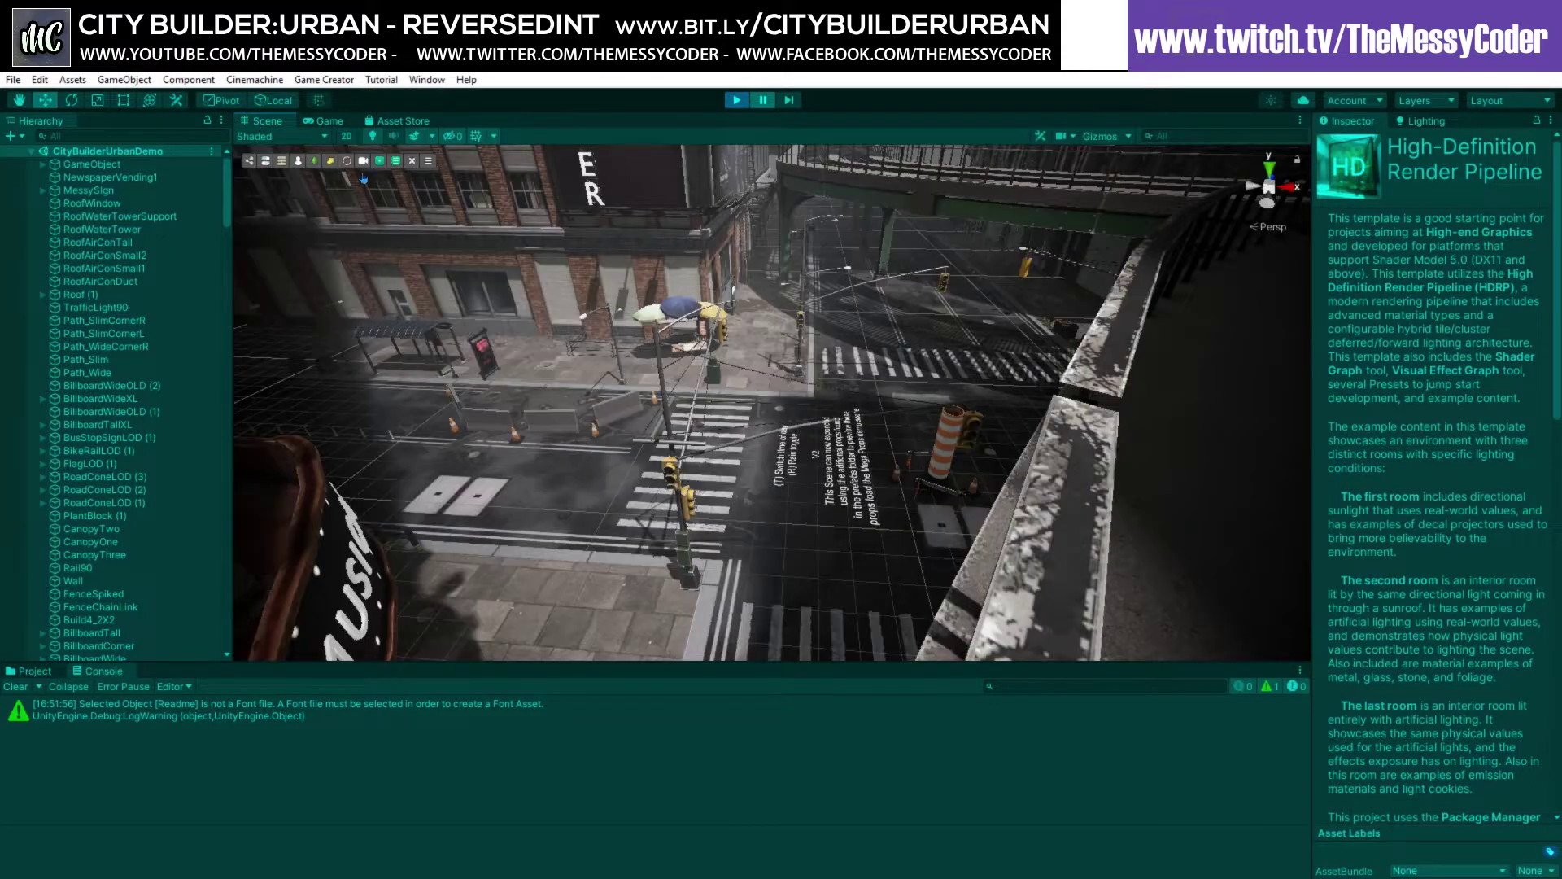
right_click_drag(363, 178, 795, 286)
left_click(795, 286)
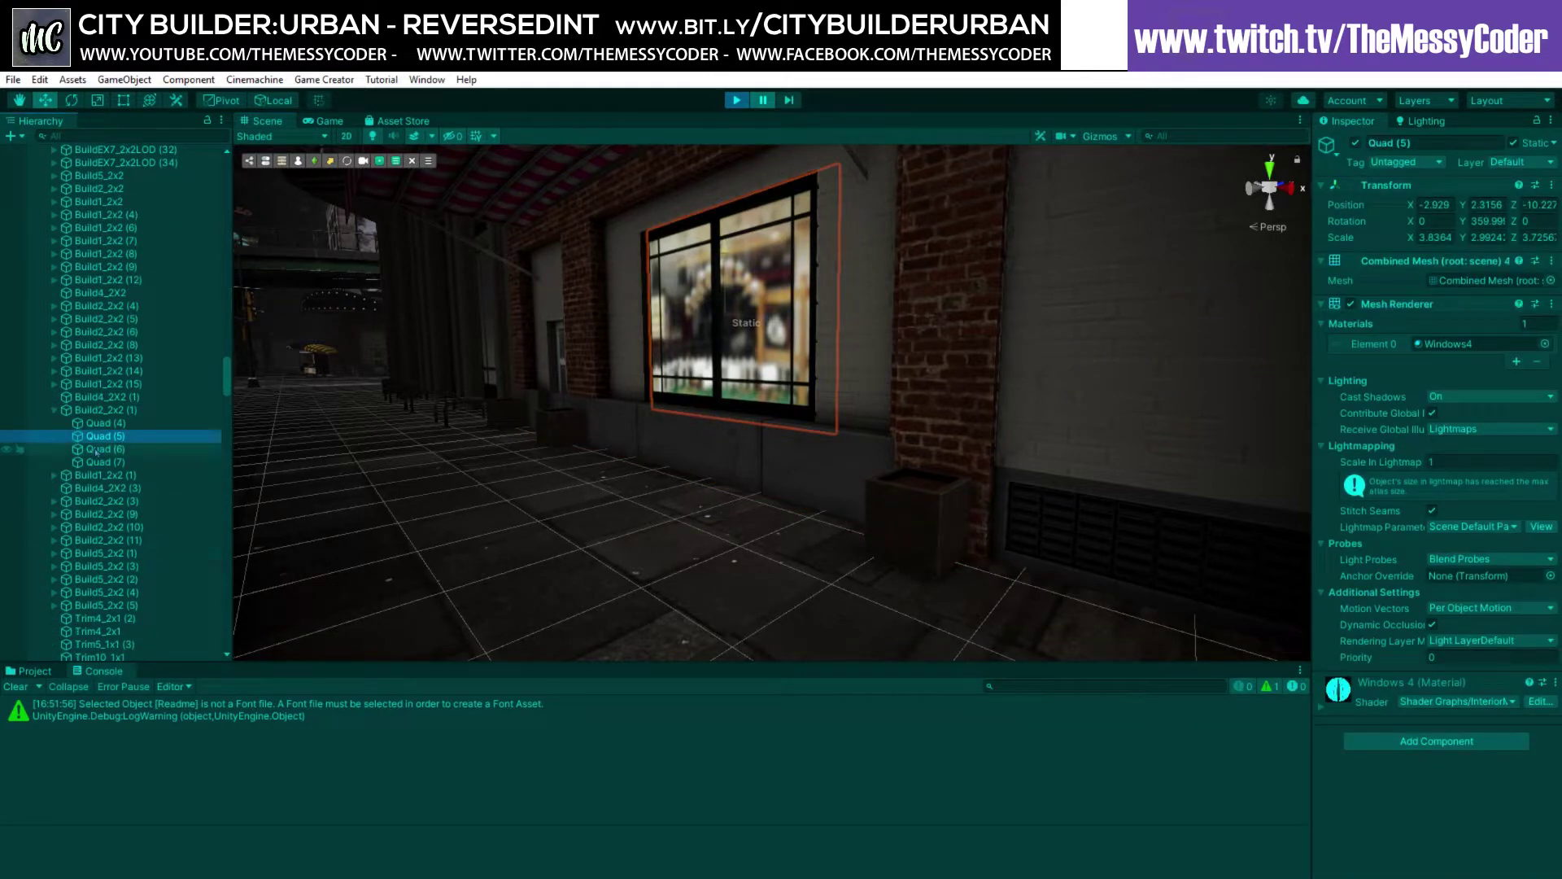
Outside play mode, nudge the shop window's Quad (5) along its Z axis to a position of about -10.24.
right_click_drag(768, 322, 774, 278)
key("w")
left_click_drag(773, 278, 820, 296, "alt")
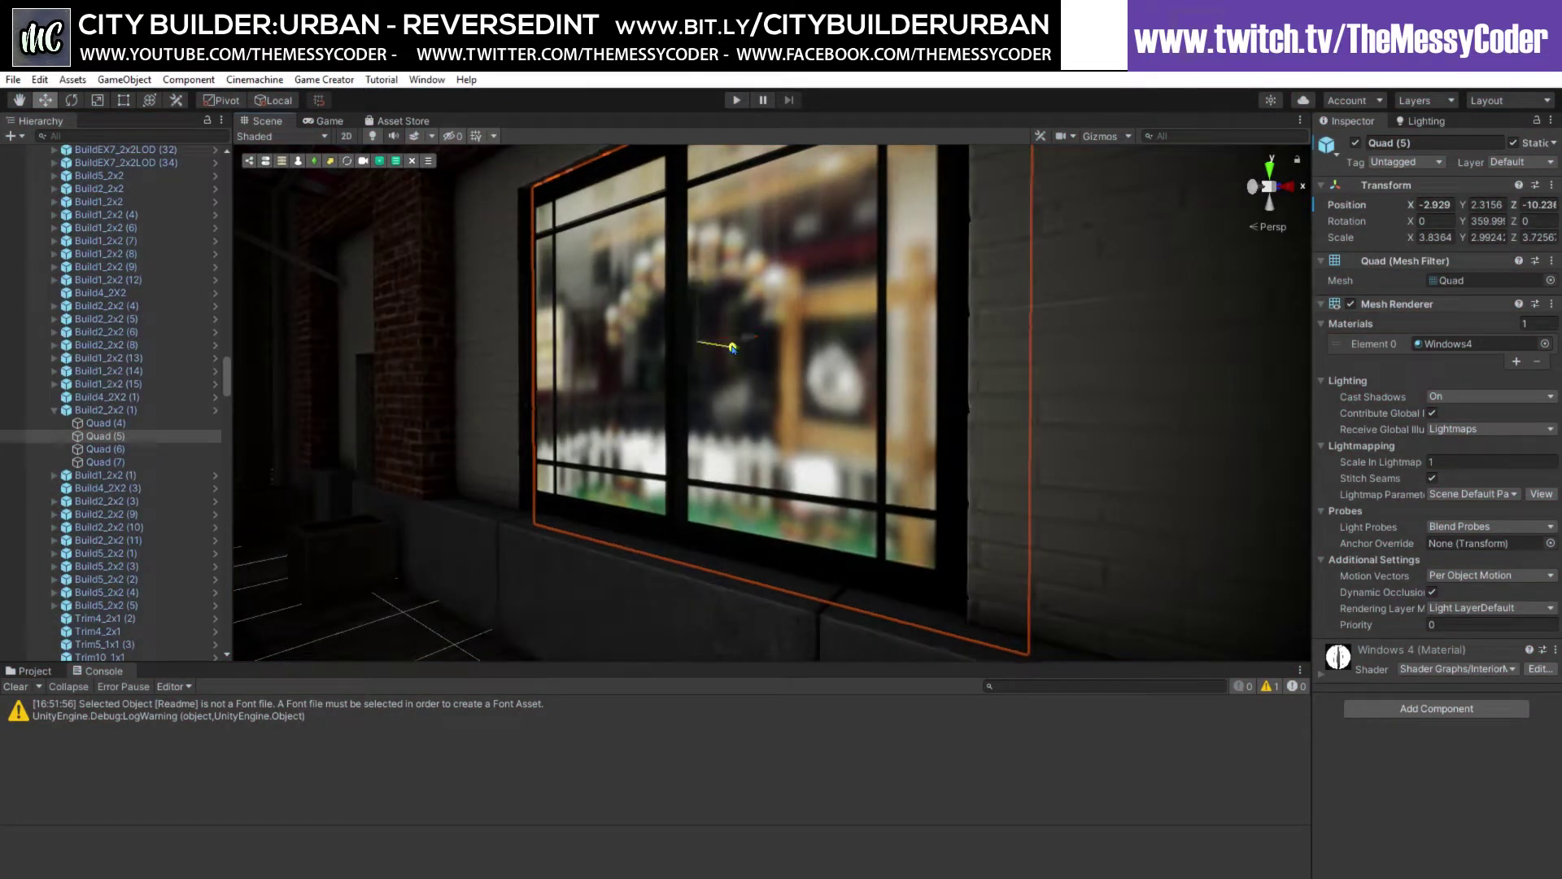
left_click_drag(732, 347, 730, 347)
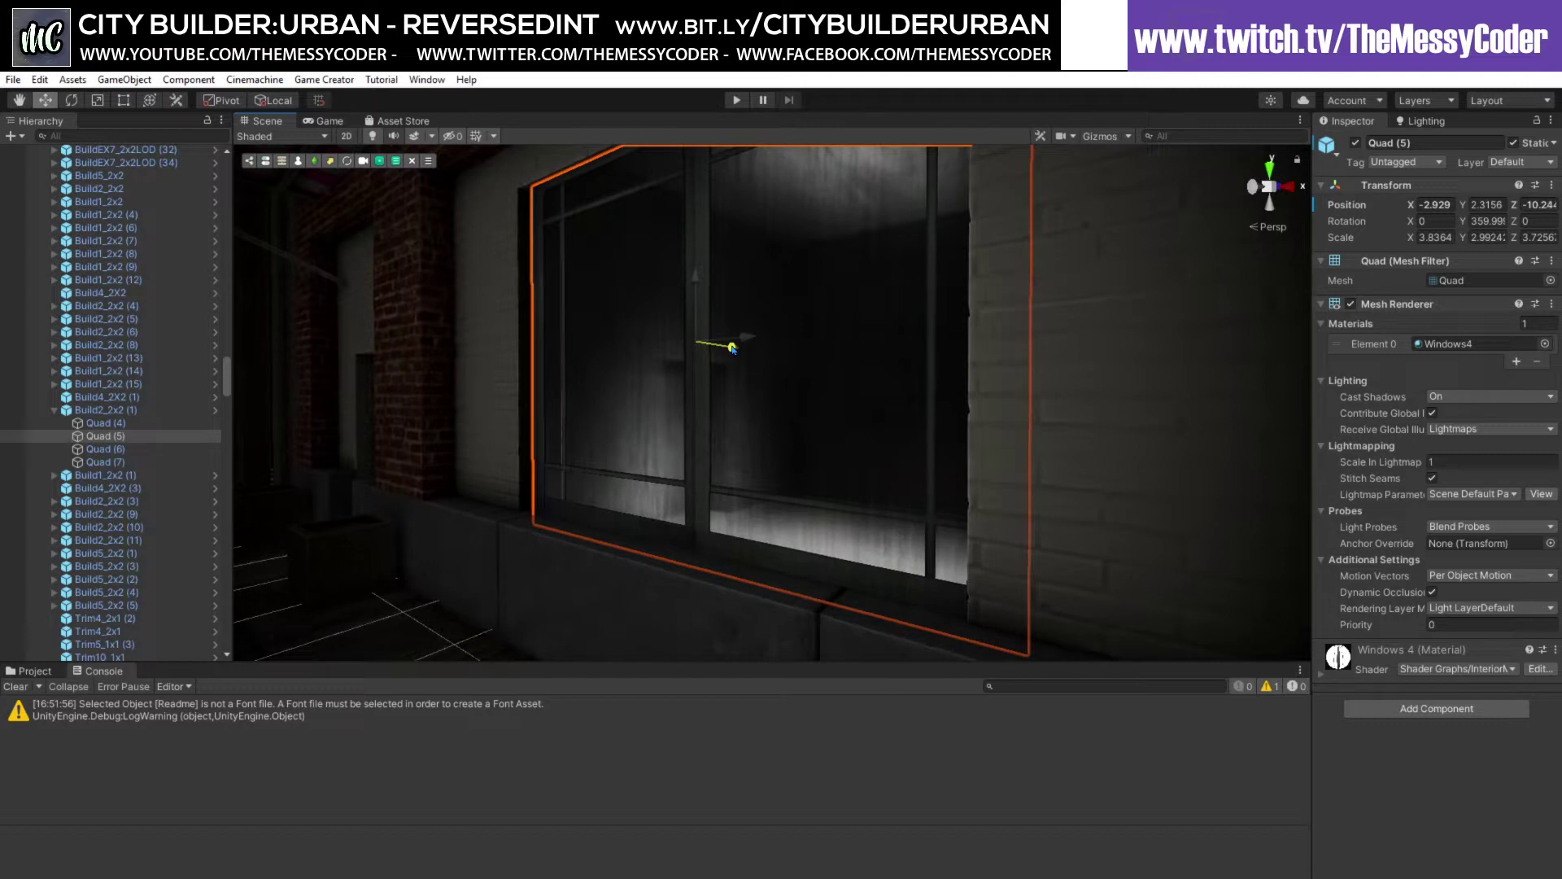
key("a")
mouse_move(727, 370)
right_mouse_down()
mouse_move(889, 383)
mouse_move(759, 400)
mouse_move(716, 365)
right_mouse_up()
key("d")
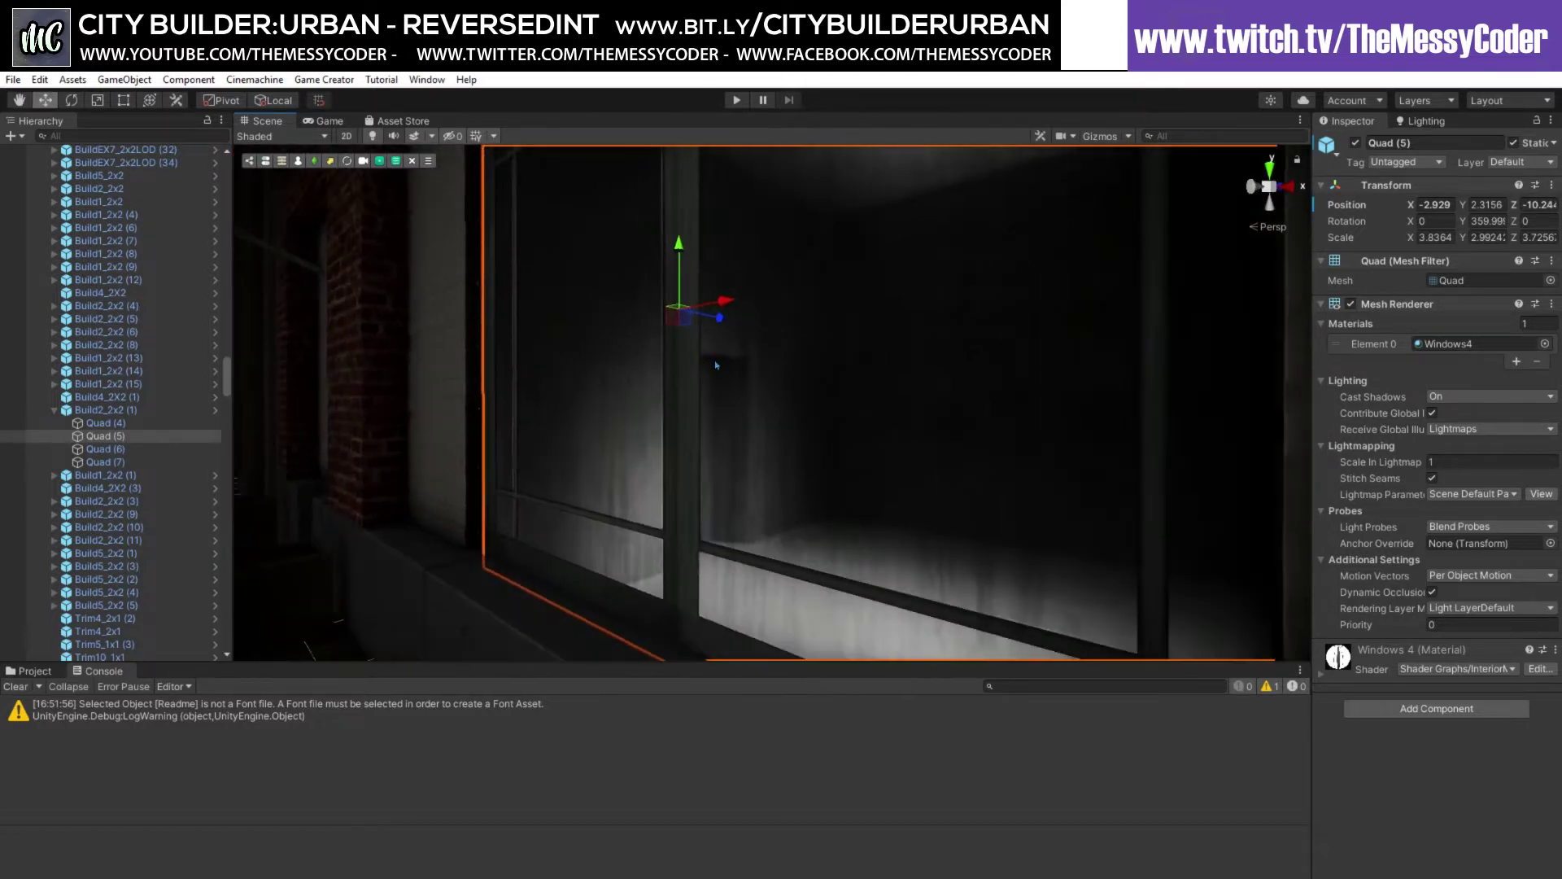
left_click_drag(718, 318, 720, 317)
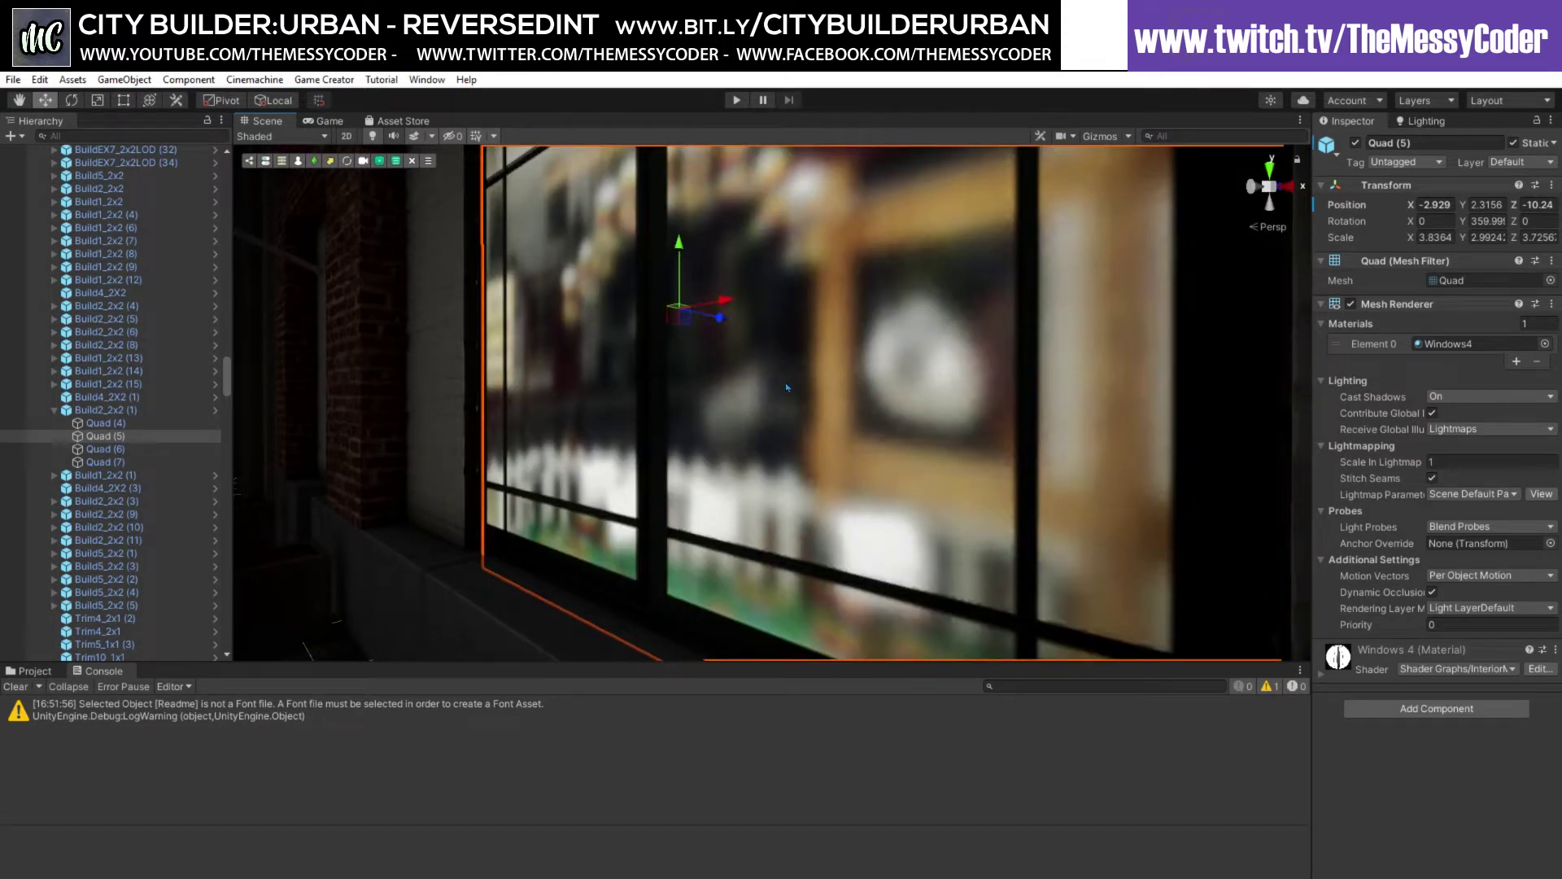
Tour the street in the Scene view and inspect several BuildEX5alt_2x2 facade sections of the glass skyscraper.
right_click_drag(786, 387, 648, 651)
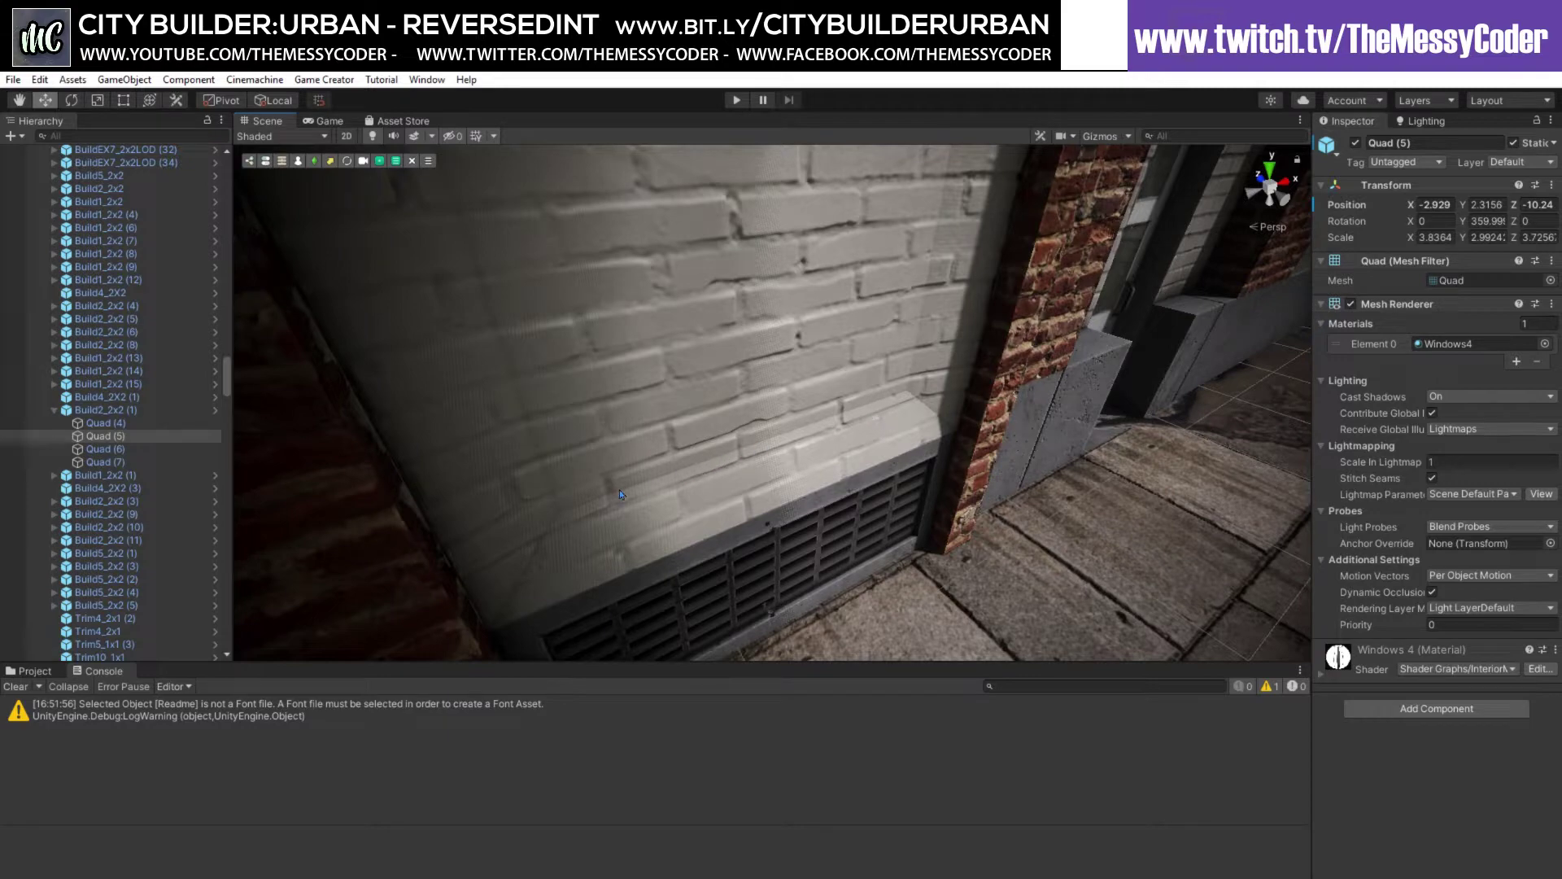
right_click_drag(611, 503, 1365, 392)
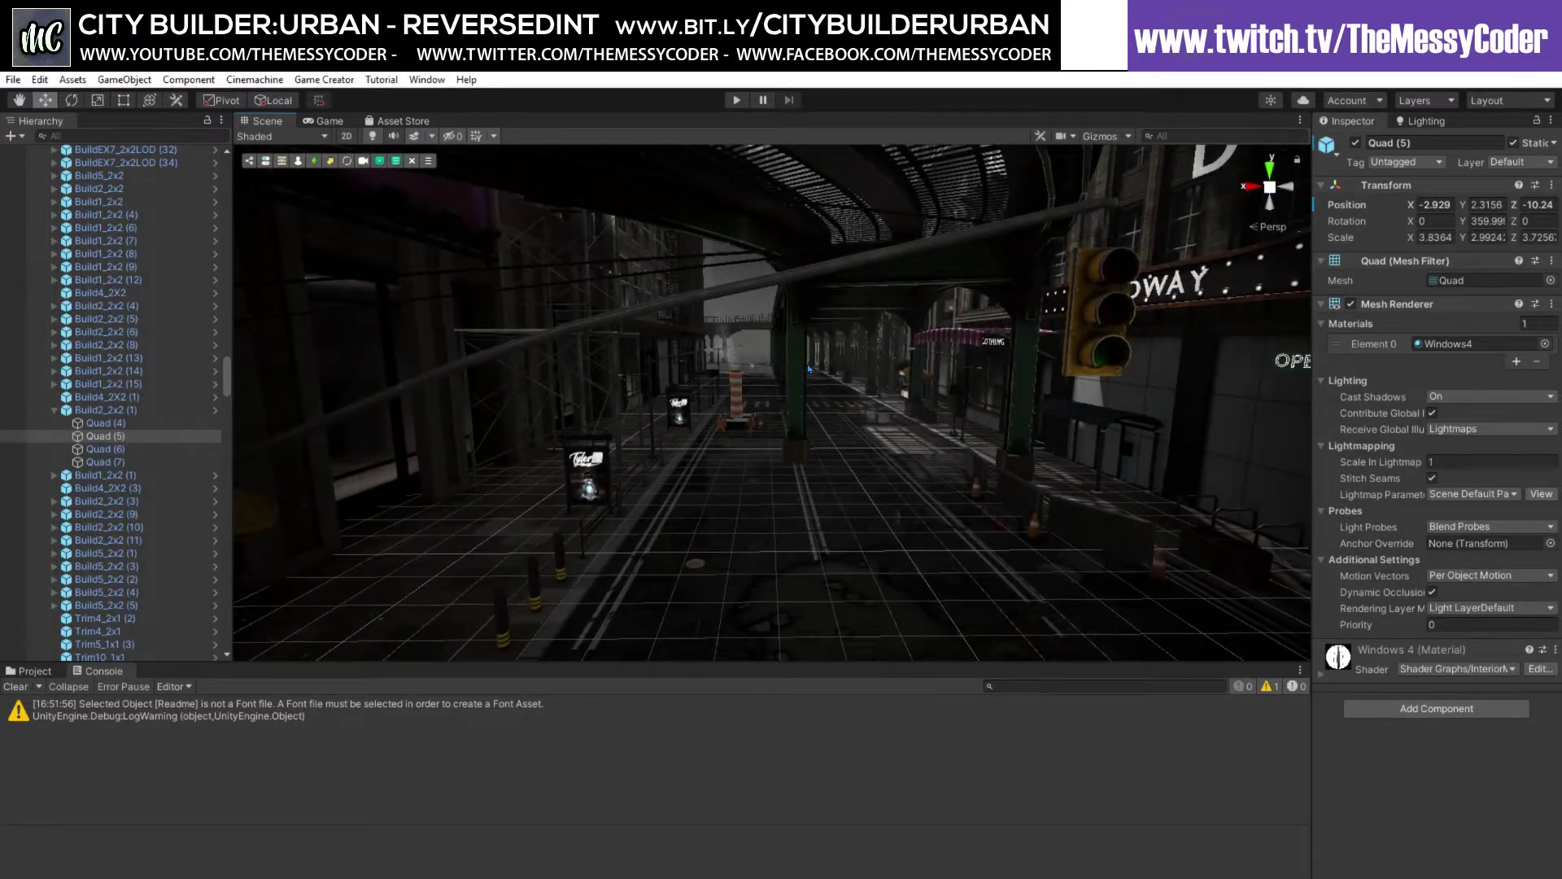
right_click_drag(808, 368, 1090, 374)
right_click_drag(854, 376, 969, 377)
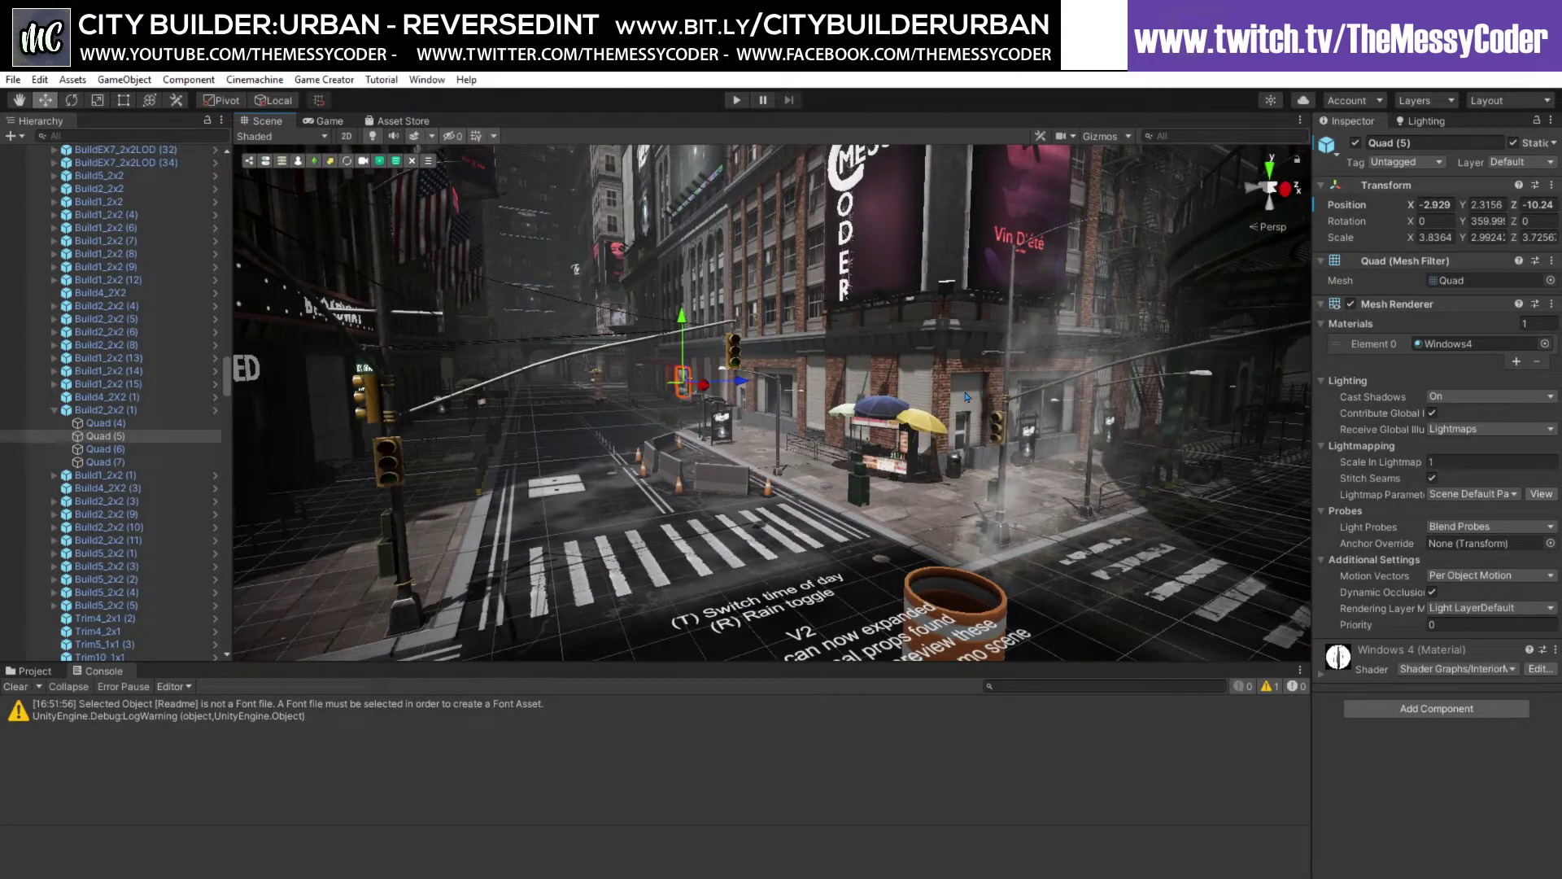
right_click_drag(966, 396, 716, 395)
key("w")
left_click(715, 400)
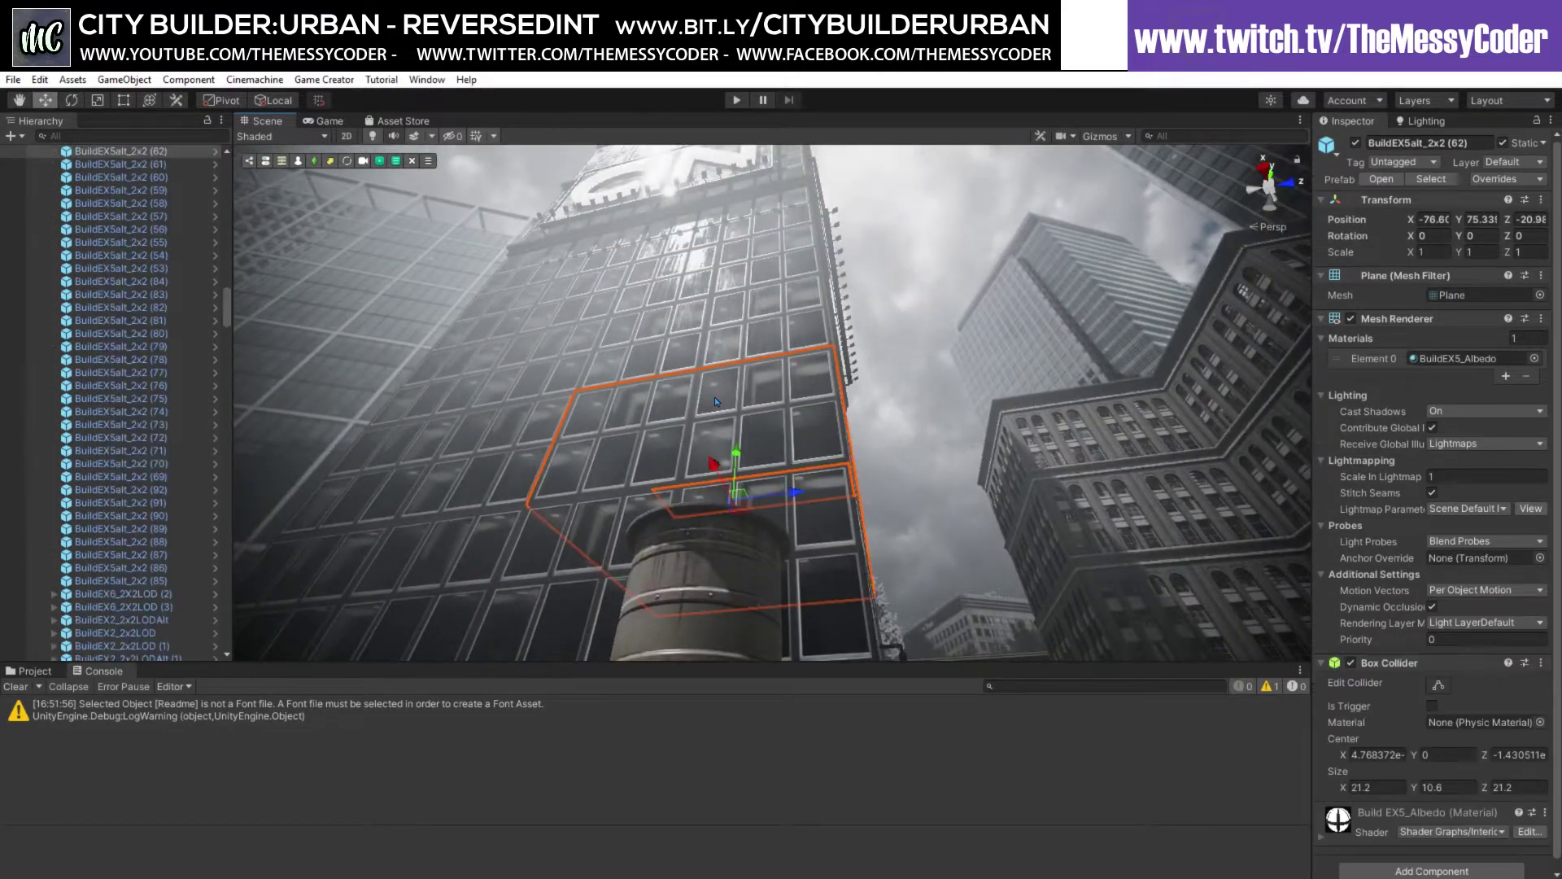
left_click(405, 454)
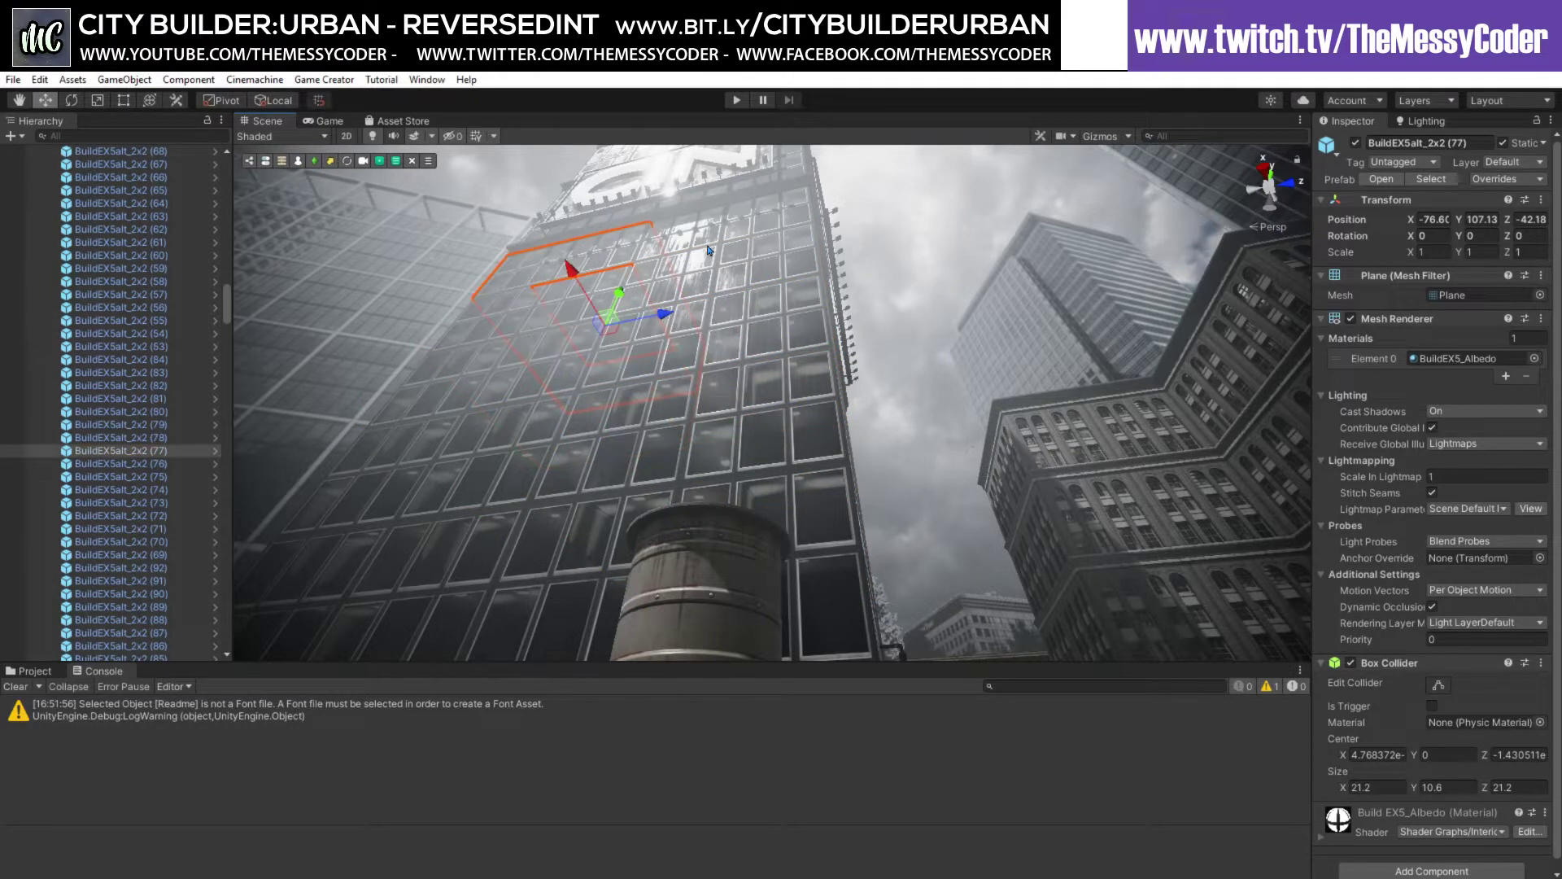
right_click_drag(711, 294, 582, 332)
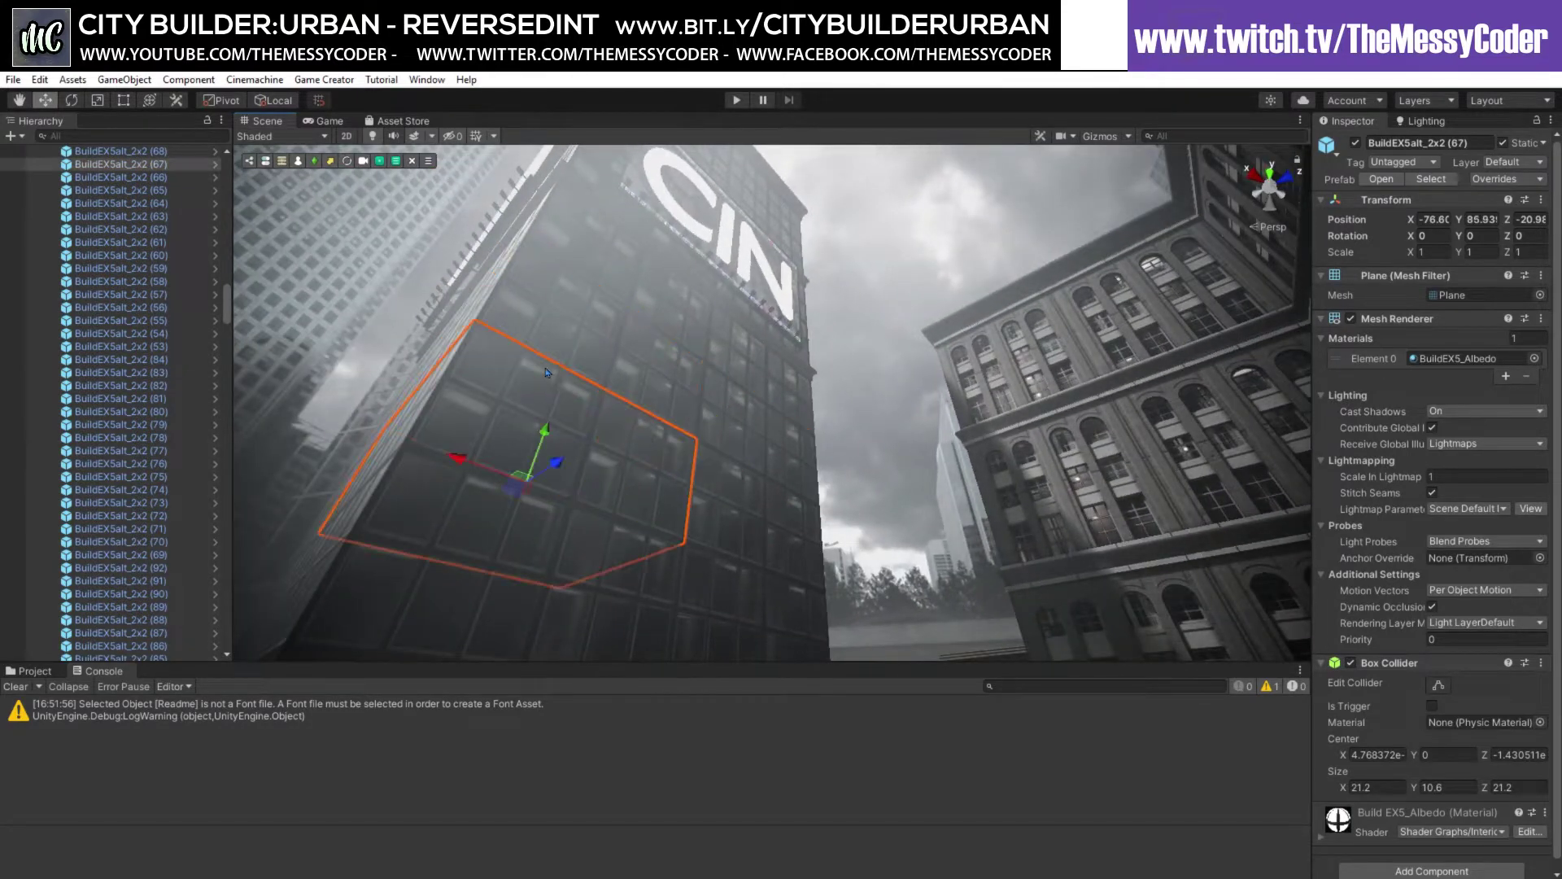
Examine the corner building's facade sections, a roof plane and the street-level pavement and puddles in the Scene view.
right_click_drag(573, 478, 874, 588)
right_click_drag(339, 444, 896, 550)
left_click(766, 579)
right_click_drag(766, 579, 777, 452)
left_click(778, 451)
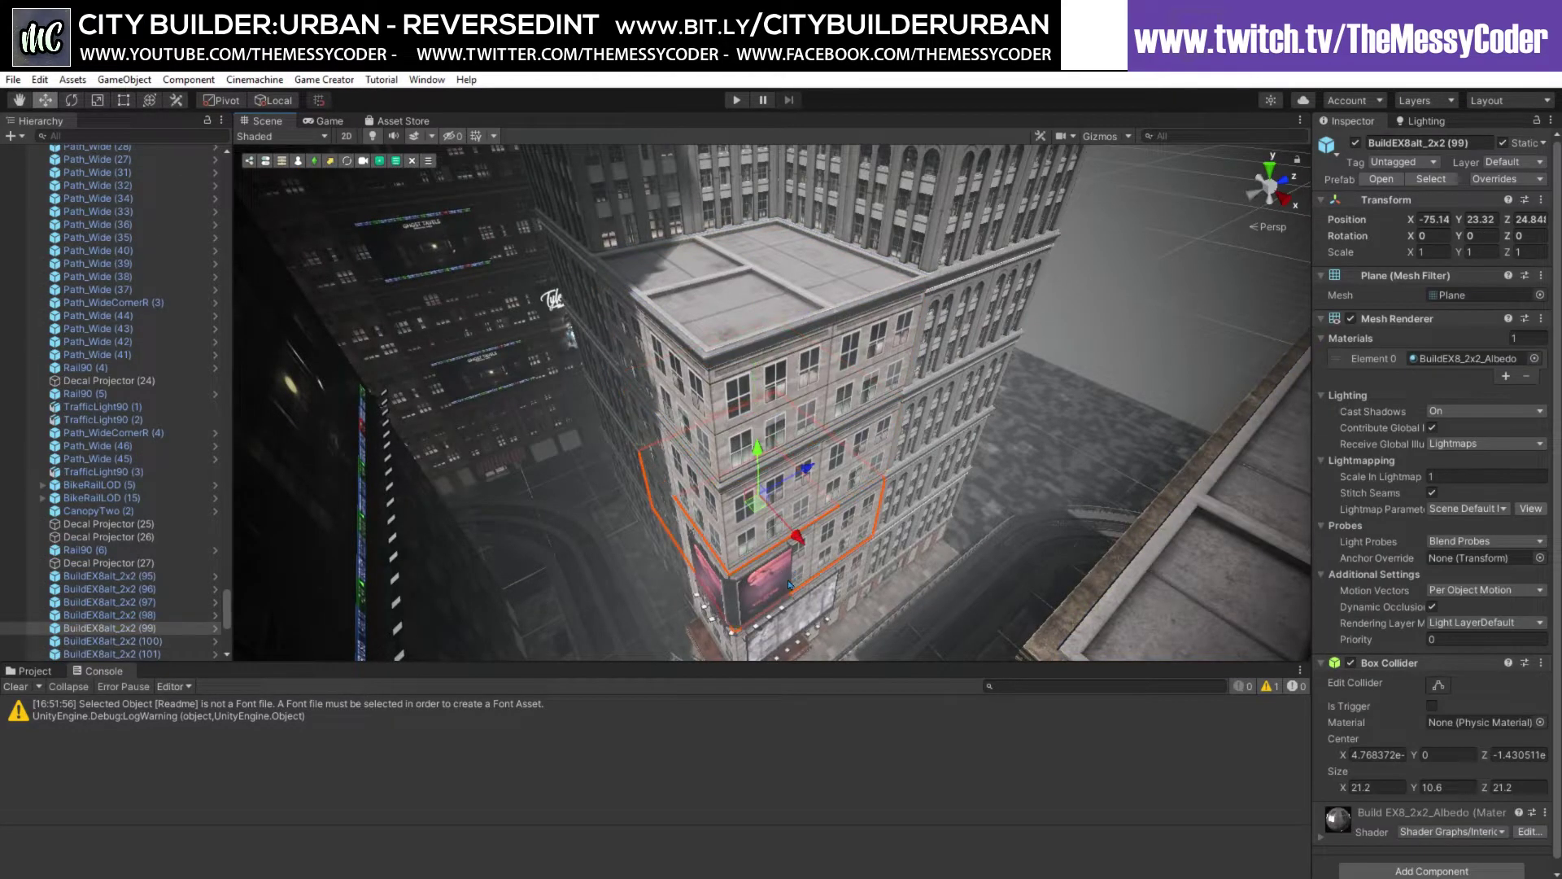
right_click_drag(789, 584, 910, 284)
left_click(698, 492)
left_click(720, 516)
right_click_drag(799, 397, 690, 368)
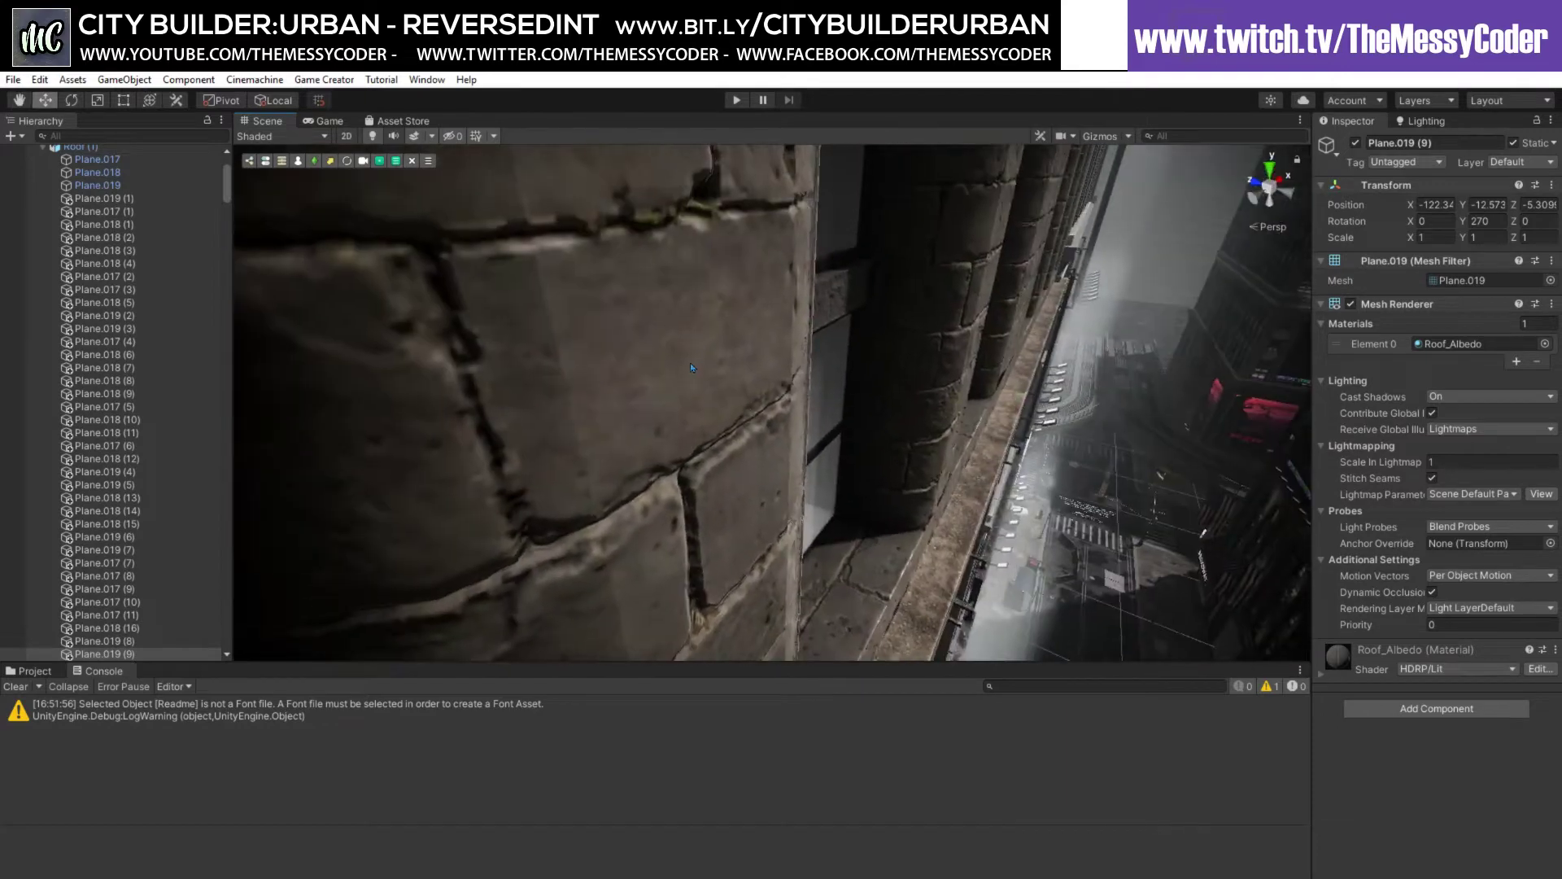
right_click_drag(636, 429, 878, 302)
right_click_drag(602, 377, 733, 416)
right_click_drag(536, 405, 679, 296)
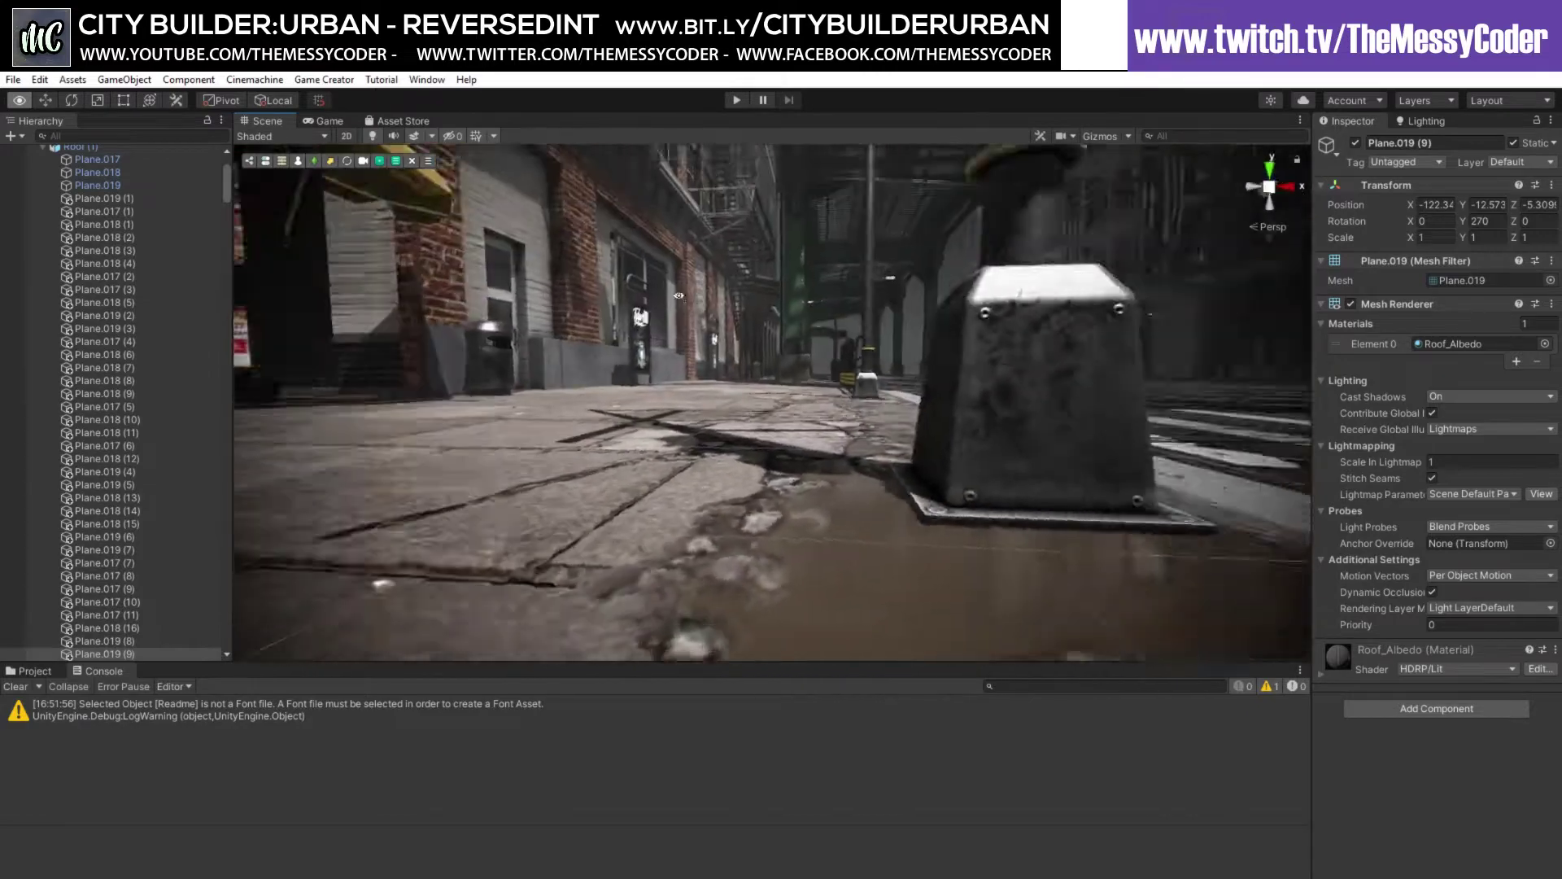
right_click_drag(685, 387, 472, 284)
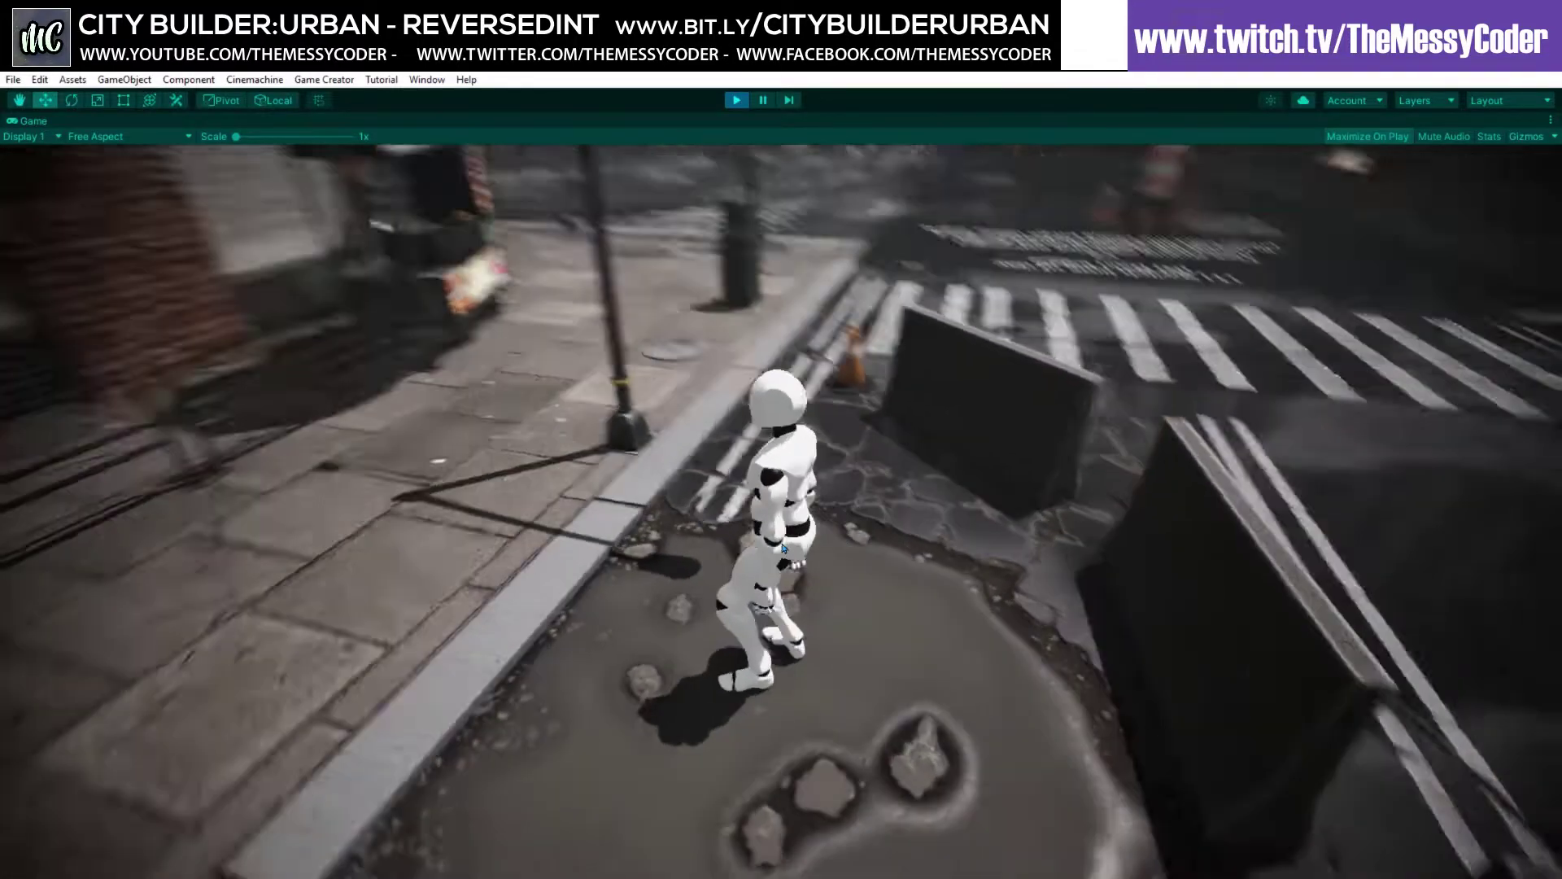
Run the demo character through the daytime street, past the puddle, the bus shelter and the hot dog cart.
key("w")
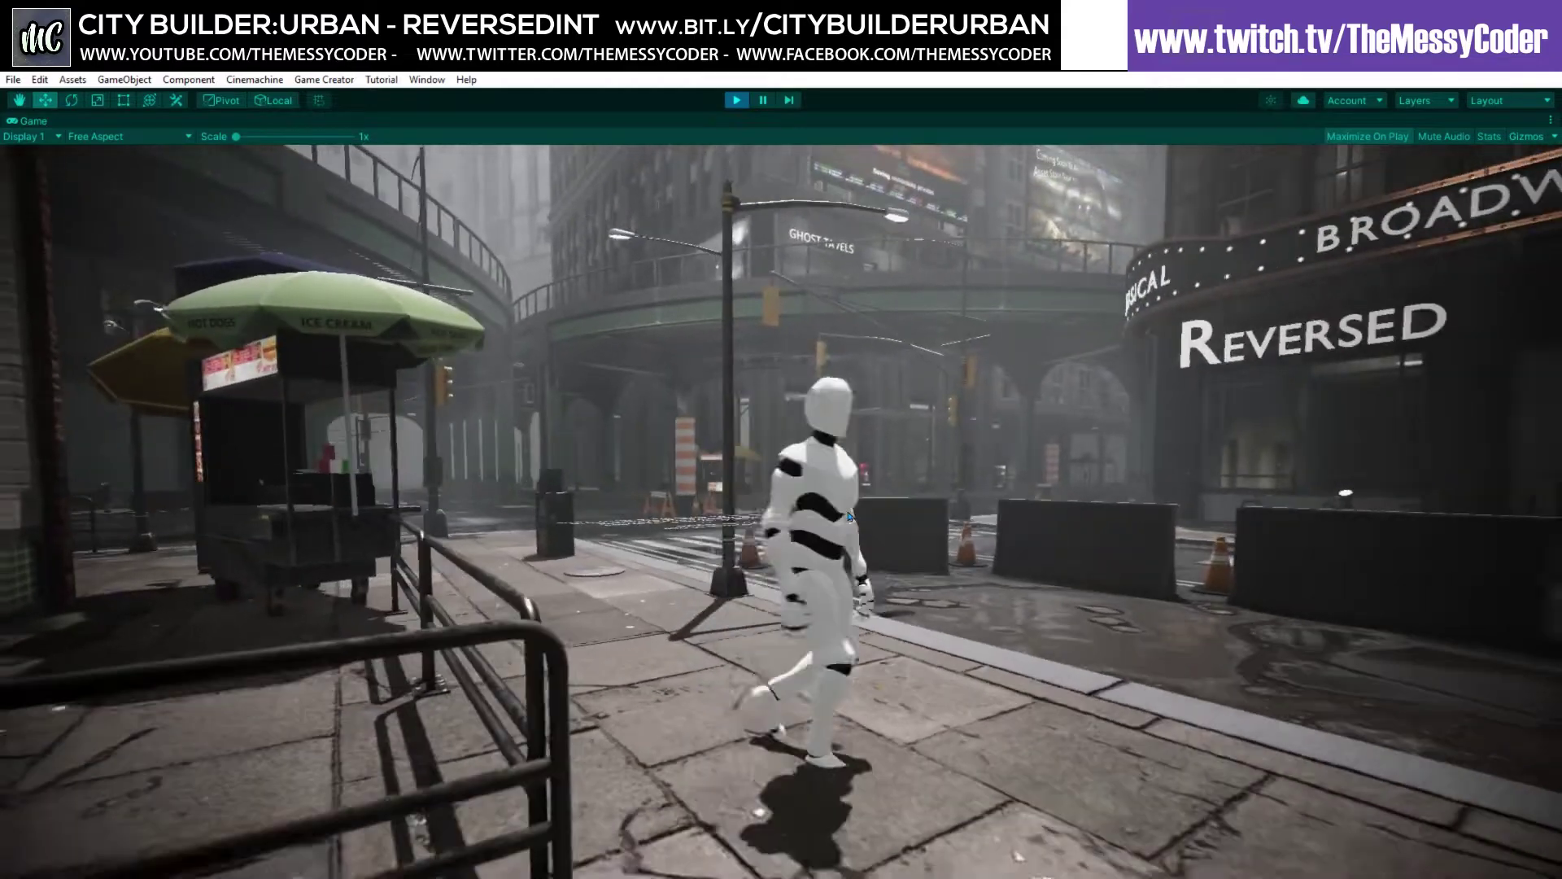
key("s")
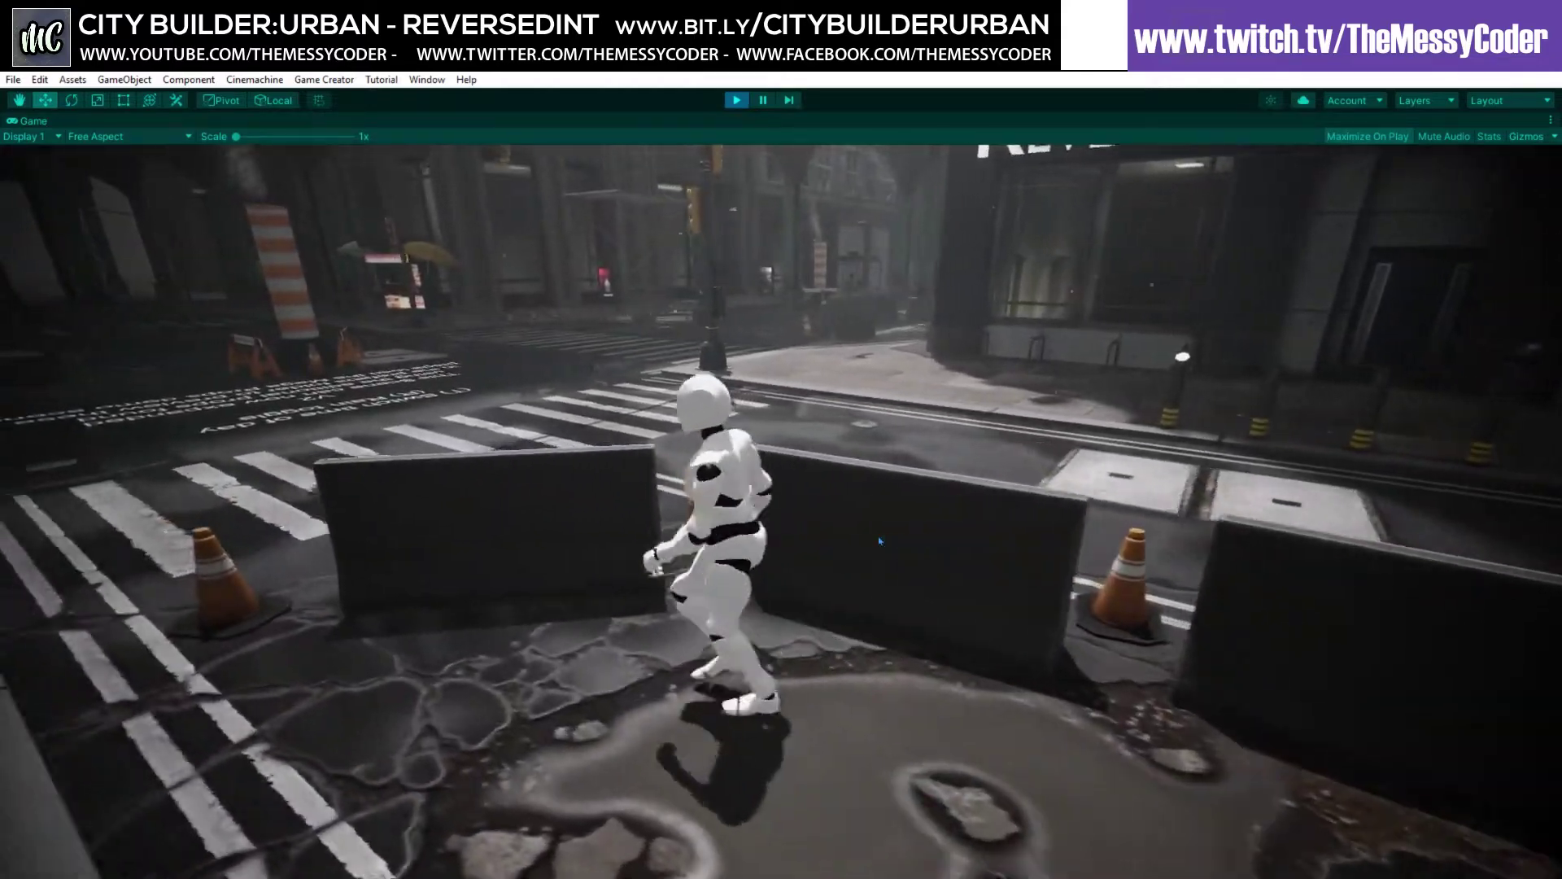
key("w")
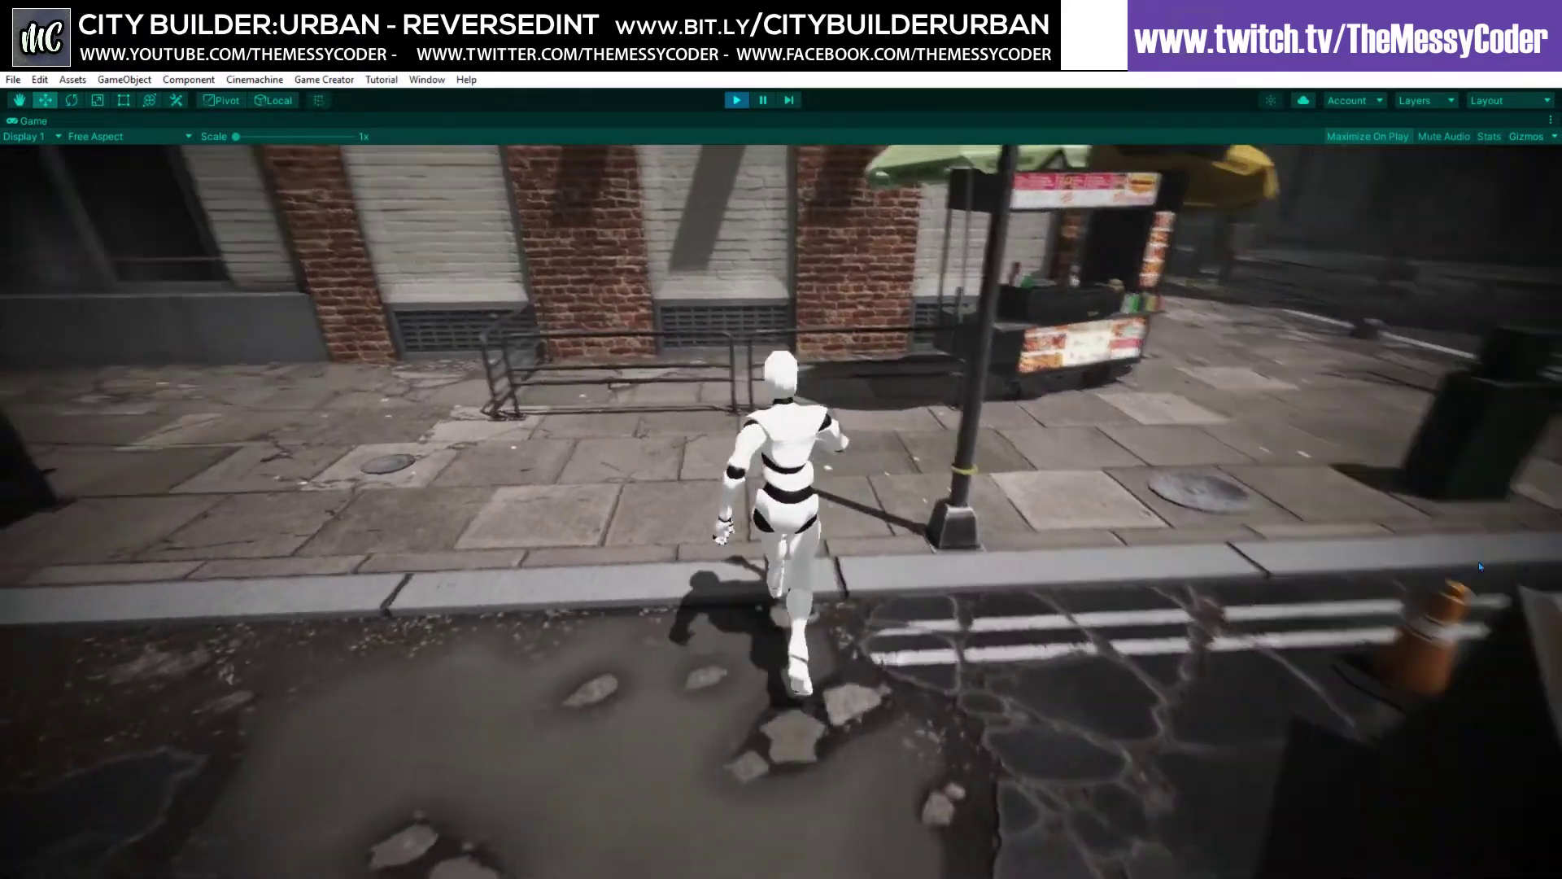
key("w")
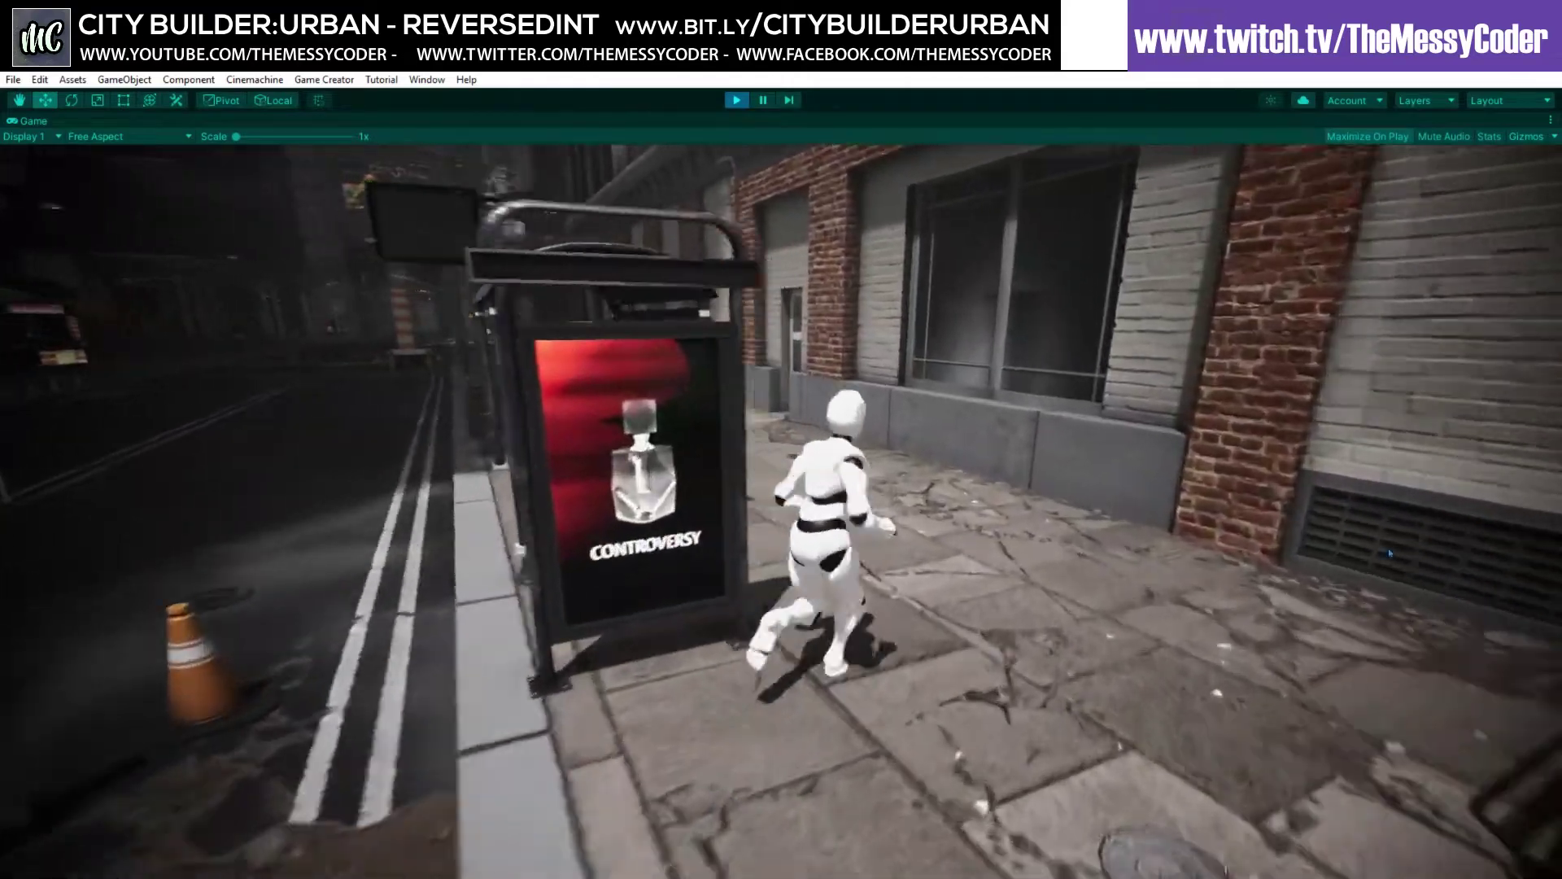
key("w")
key("w")
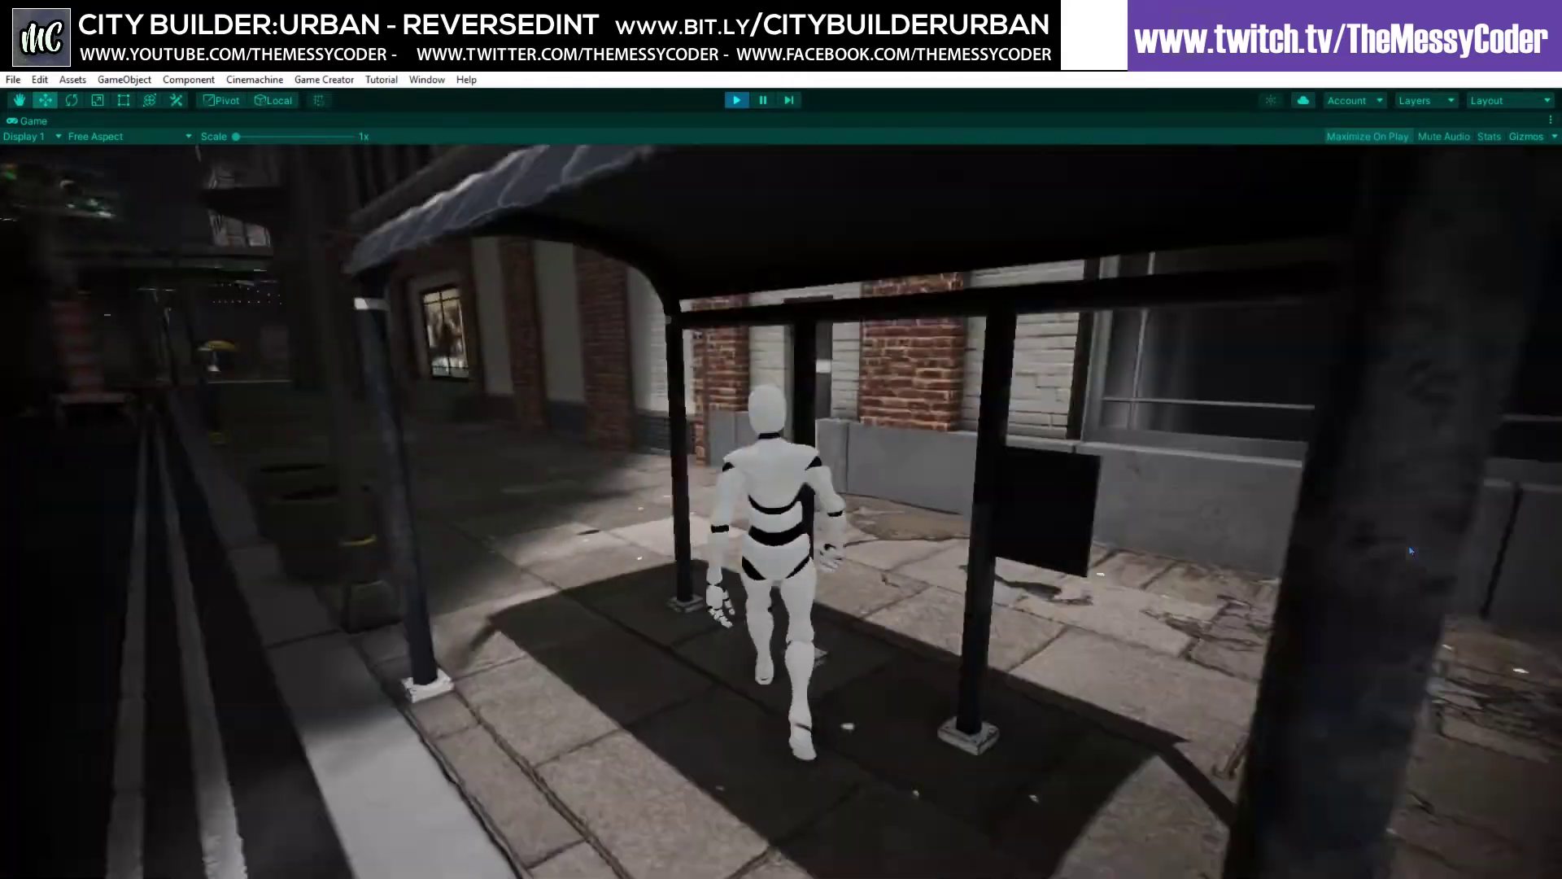
key("w")
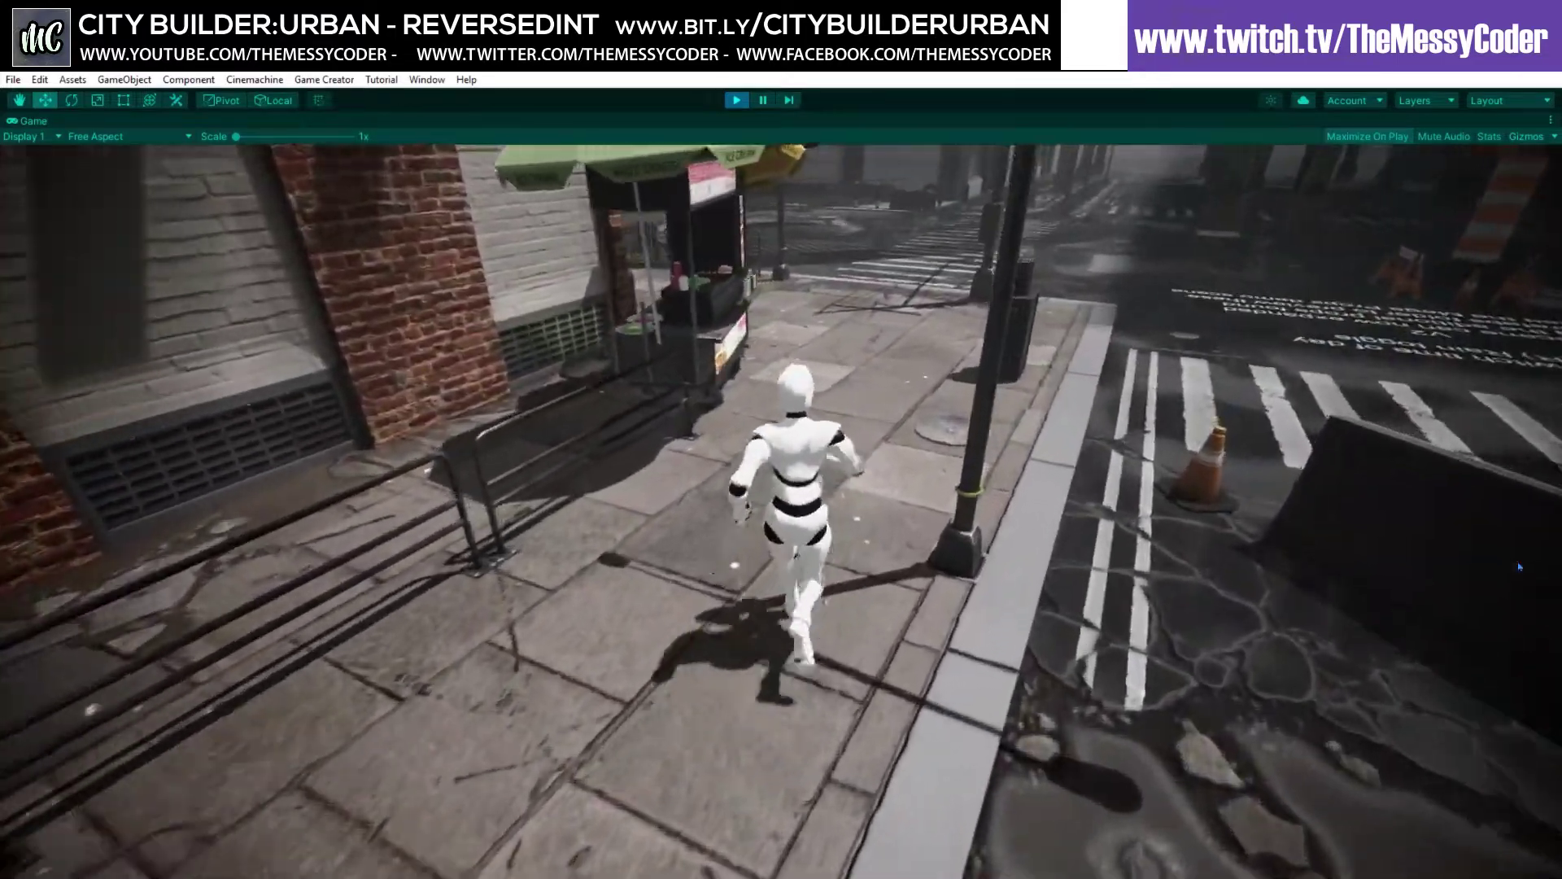
key("w")
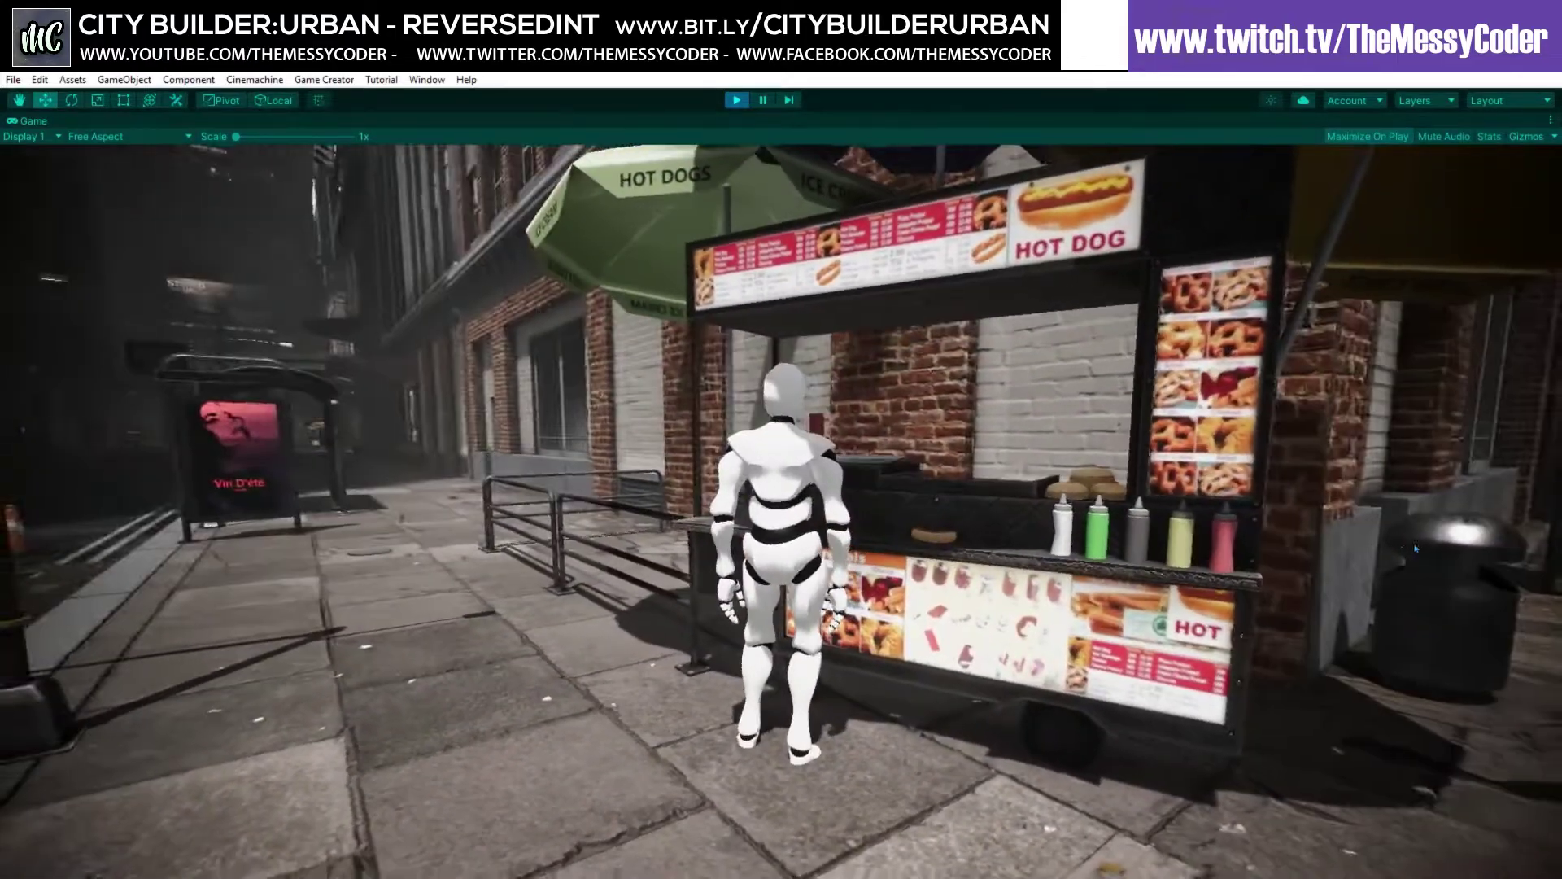
key("a")
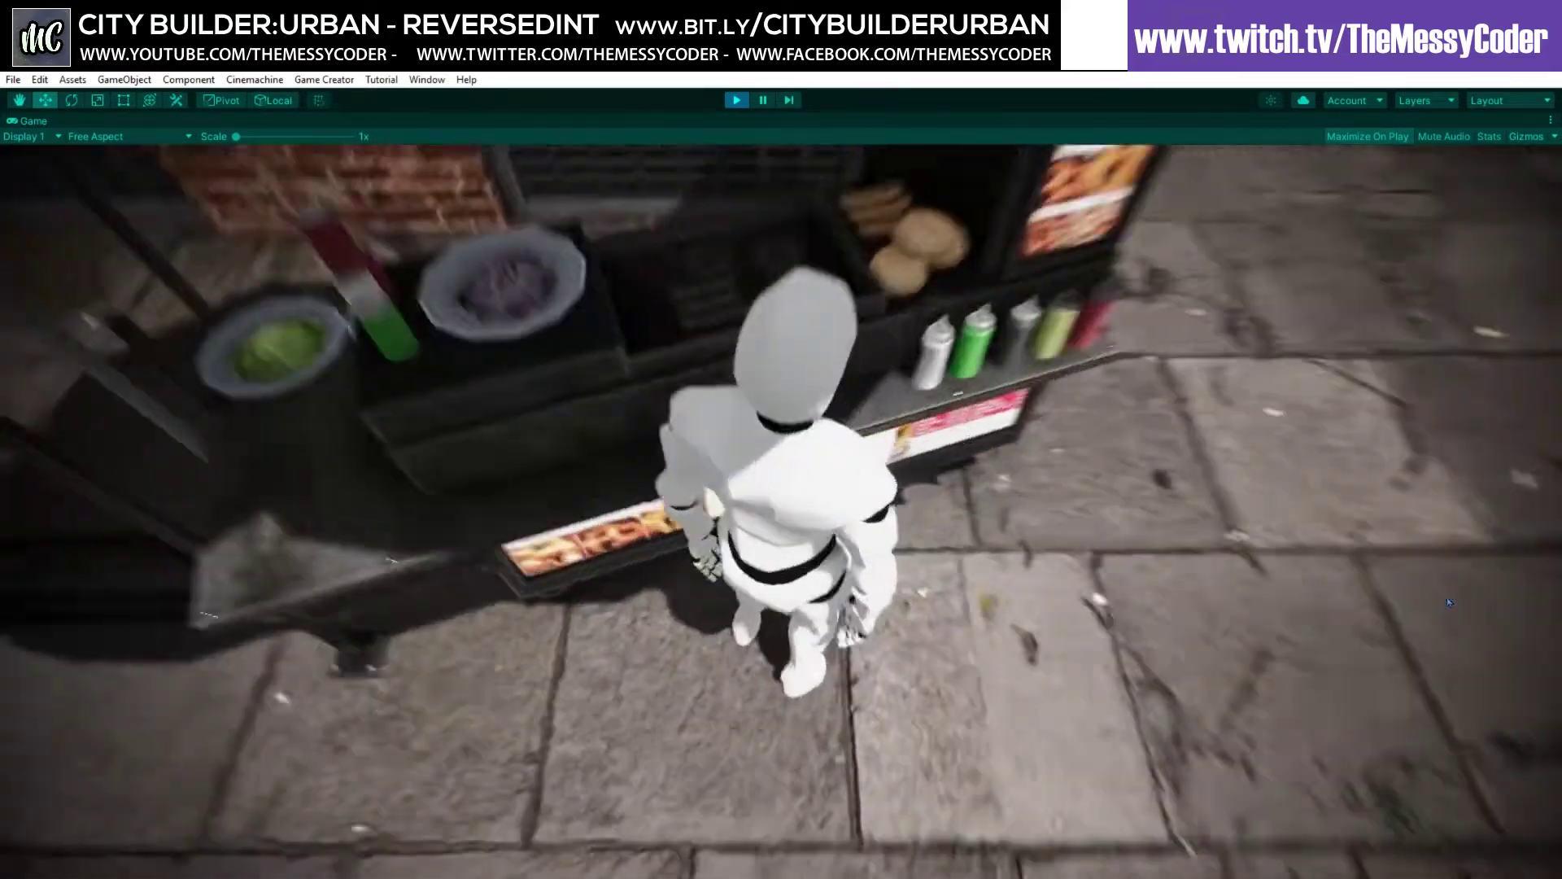
Walk the character around the food cart and view the billboards and street lighting at night.
right_click_drag(1448, 602, 962, 433)
key("w")
key("s")
key("d")
key("w")
key("d")
key("w")
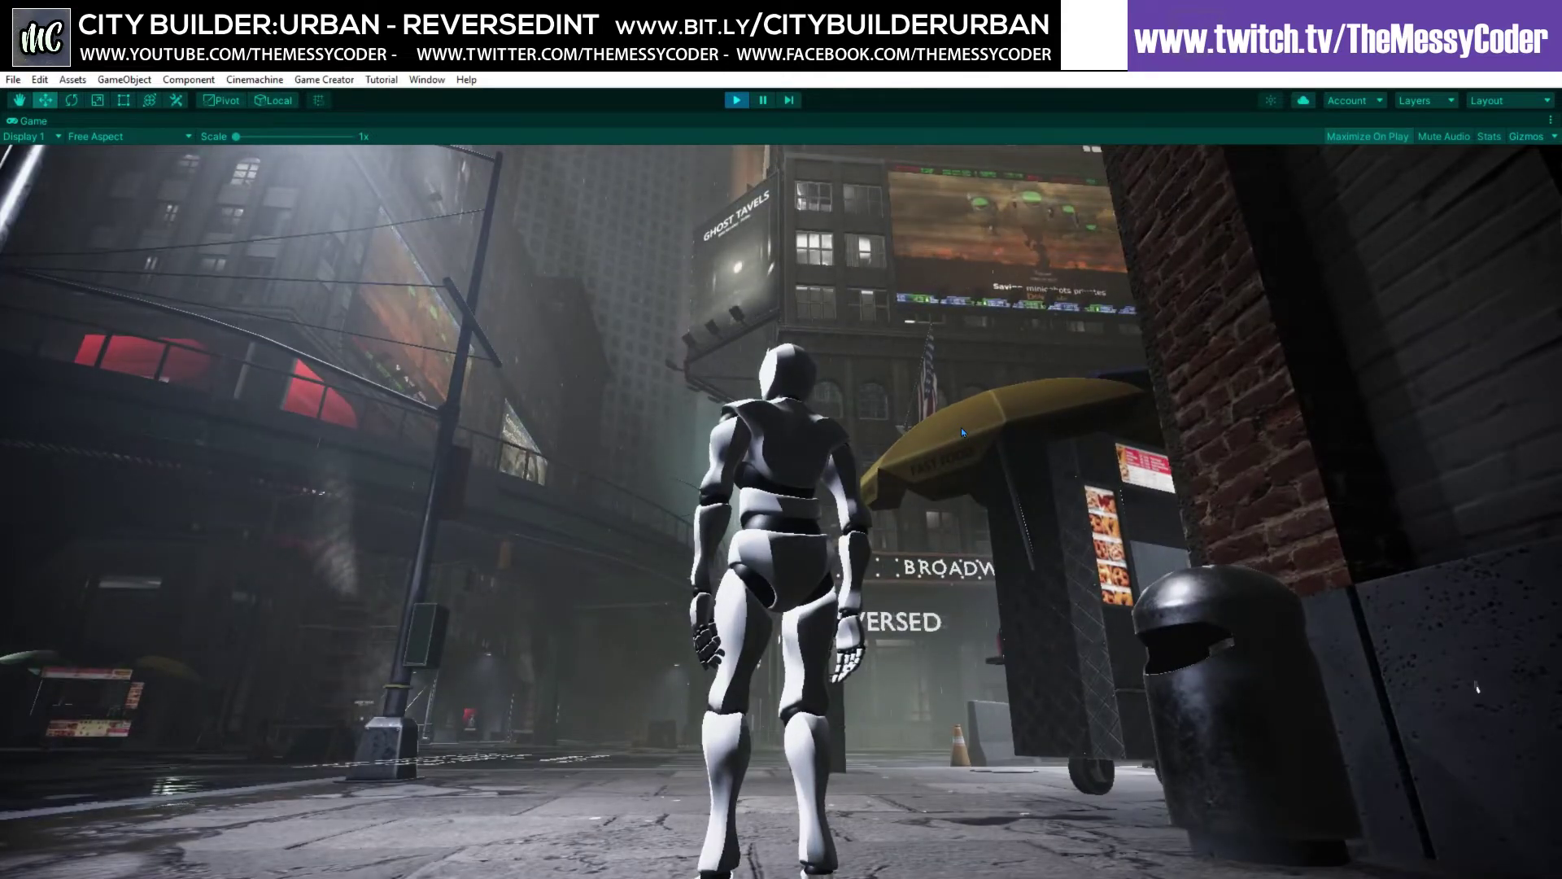
mouse_move(960, 427)
right_mouse_down()
mouse_move(944, 391)
mouse_move(980, 421)
right_mouse_up()
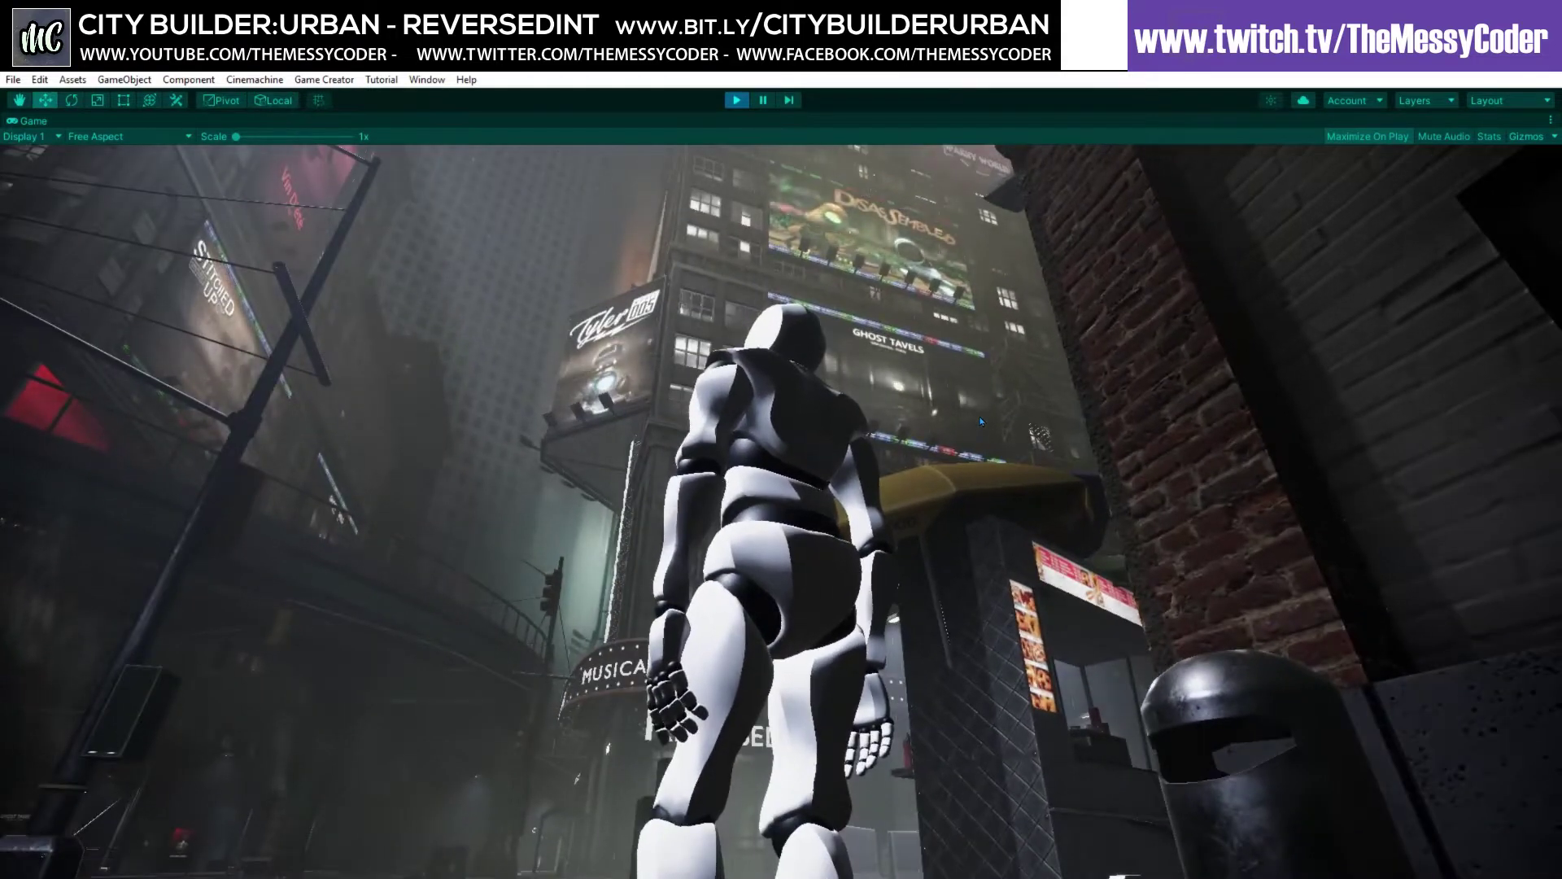
key("w")
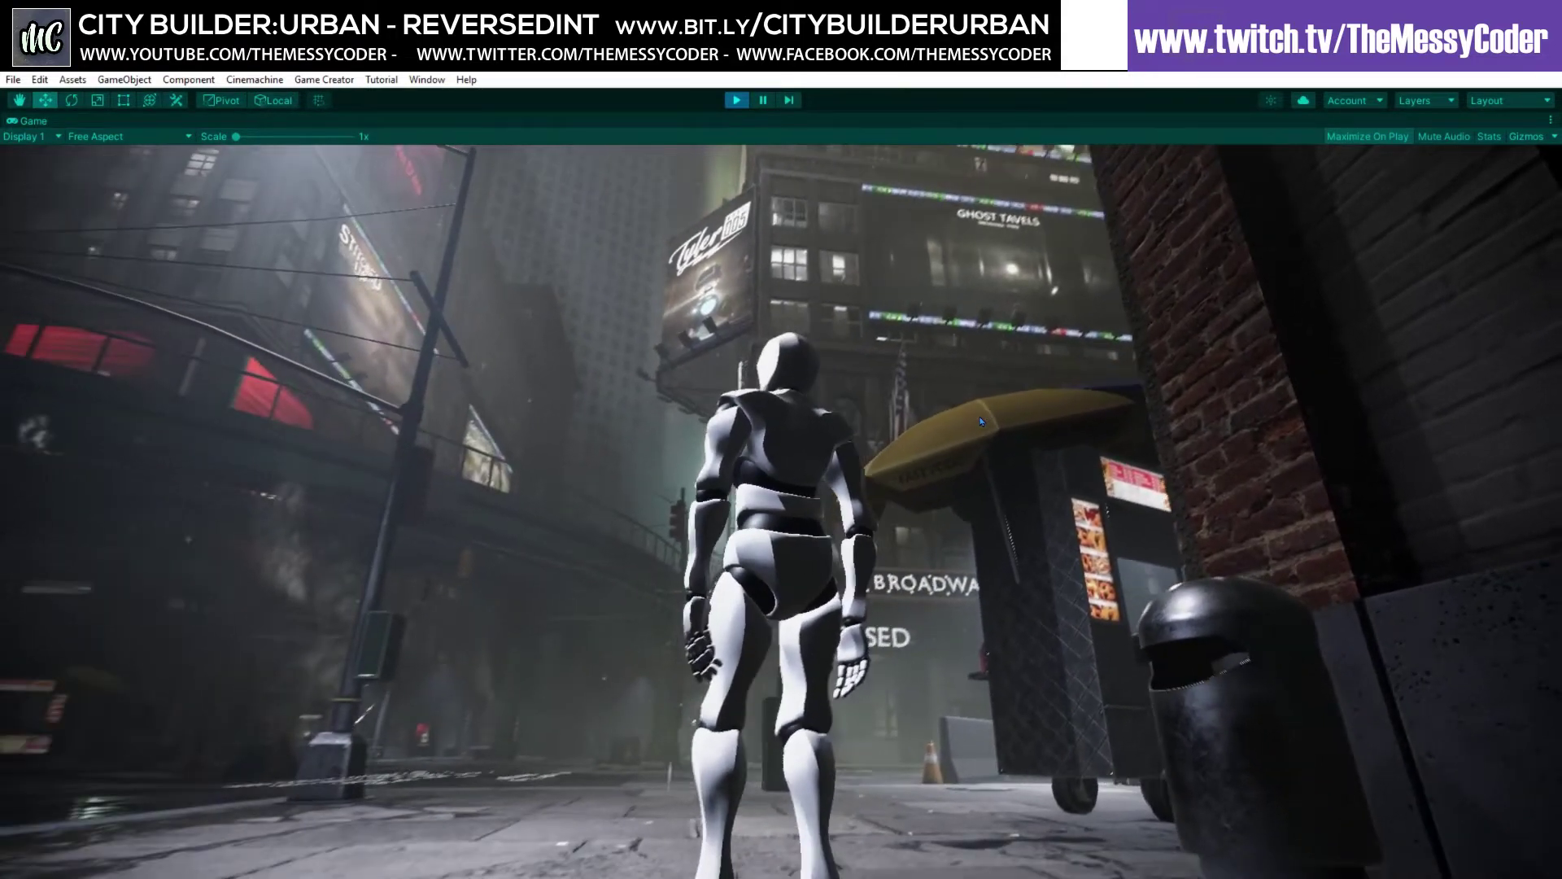
key("w")
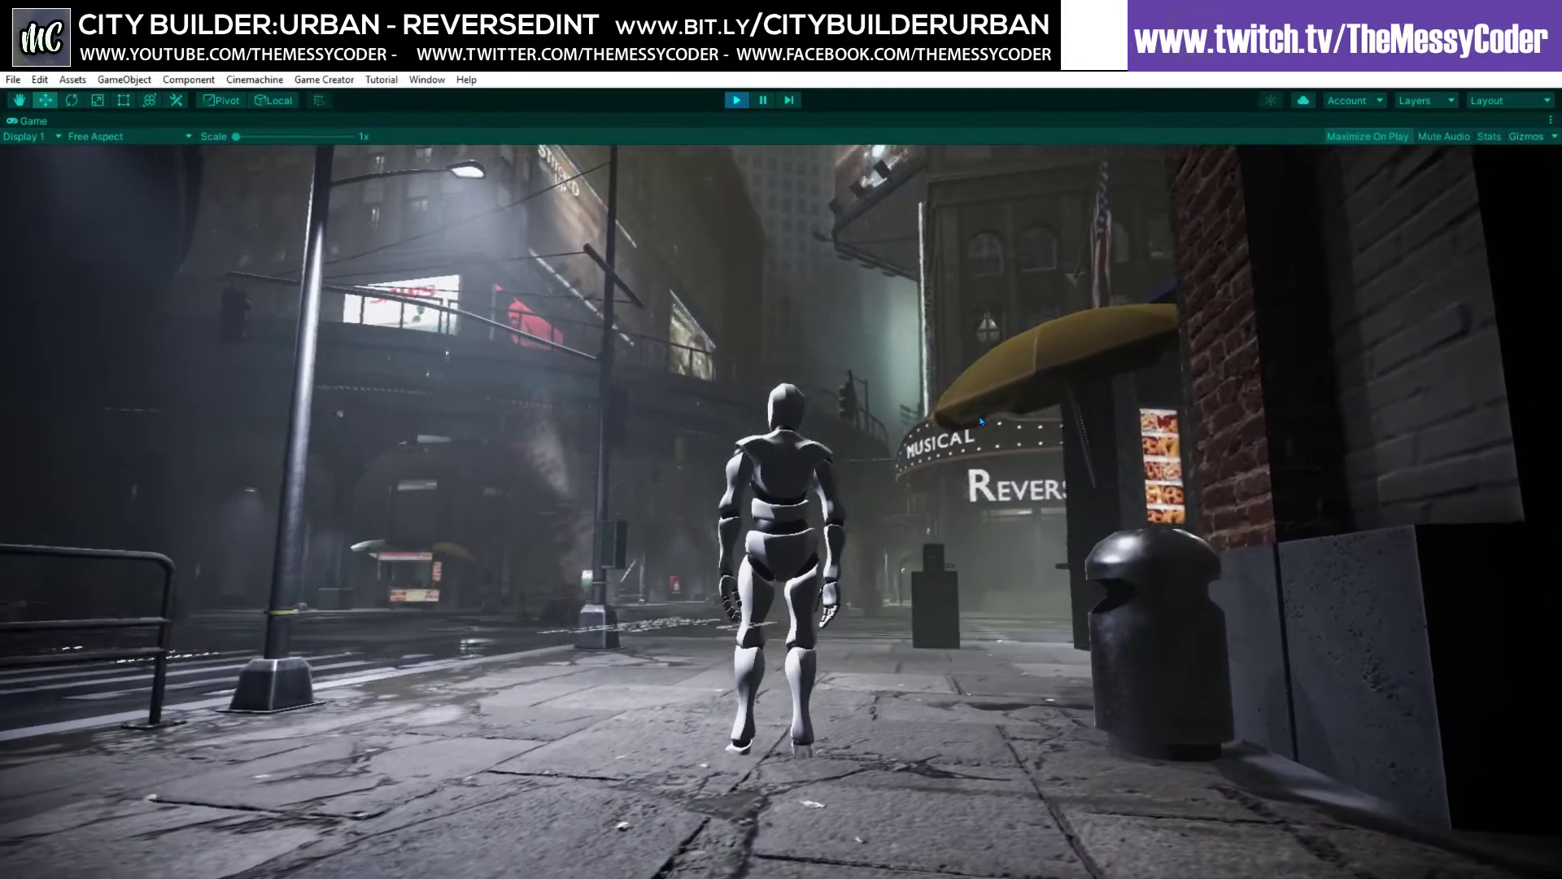
key("w")
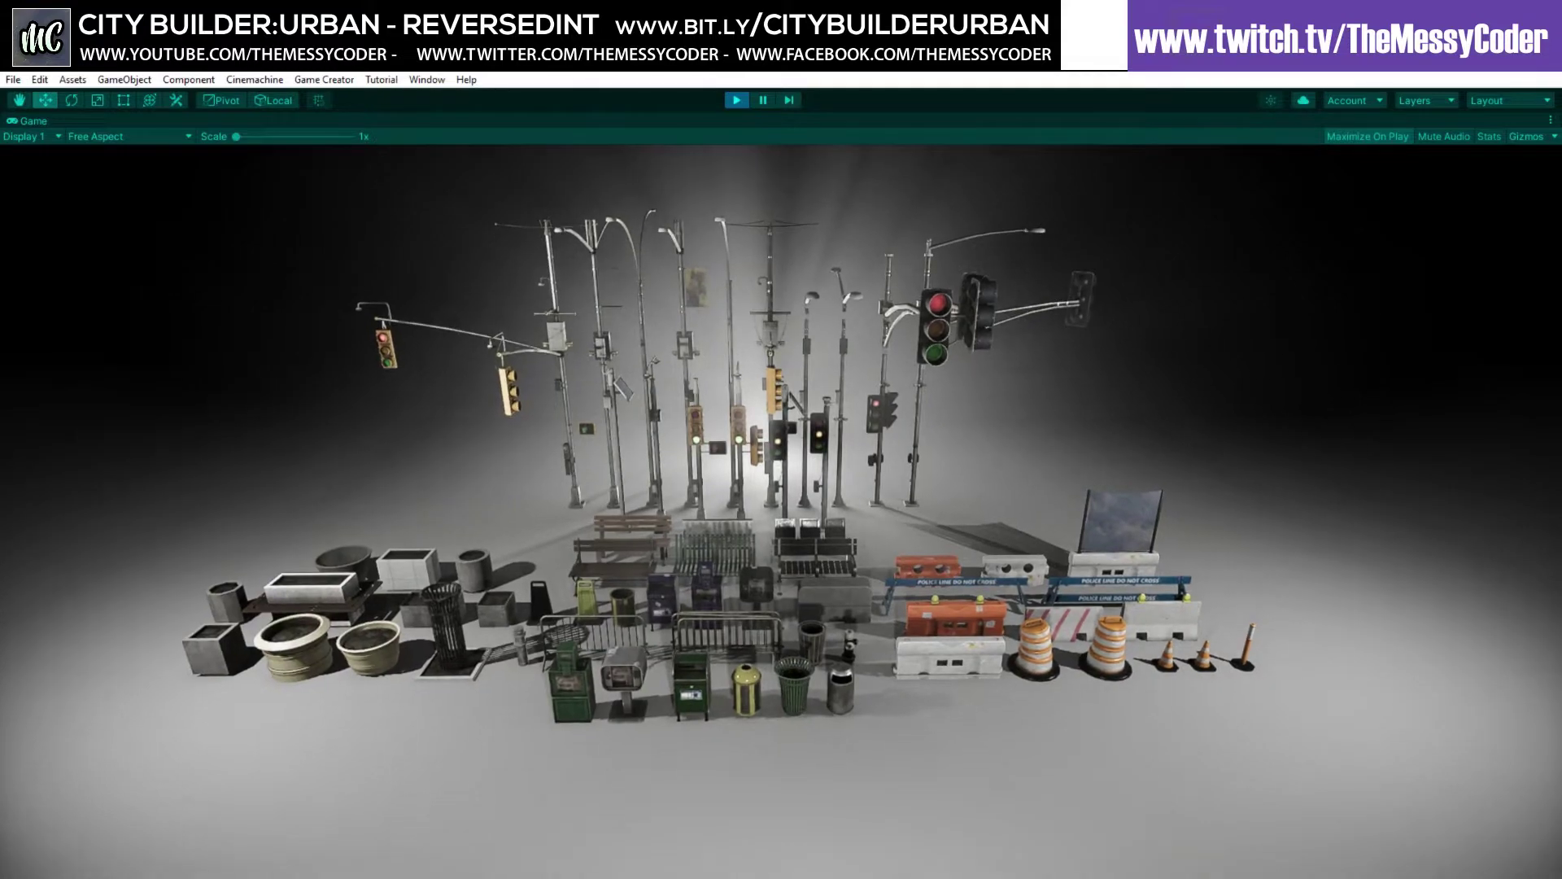
Stop the running MegaPropsUrbanDemo scene and frame RoadCone1 in the Scene view.
key("q")
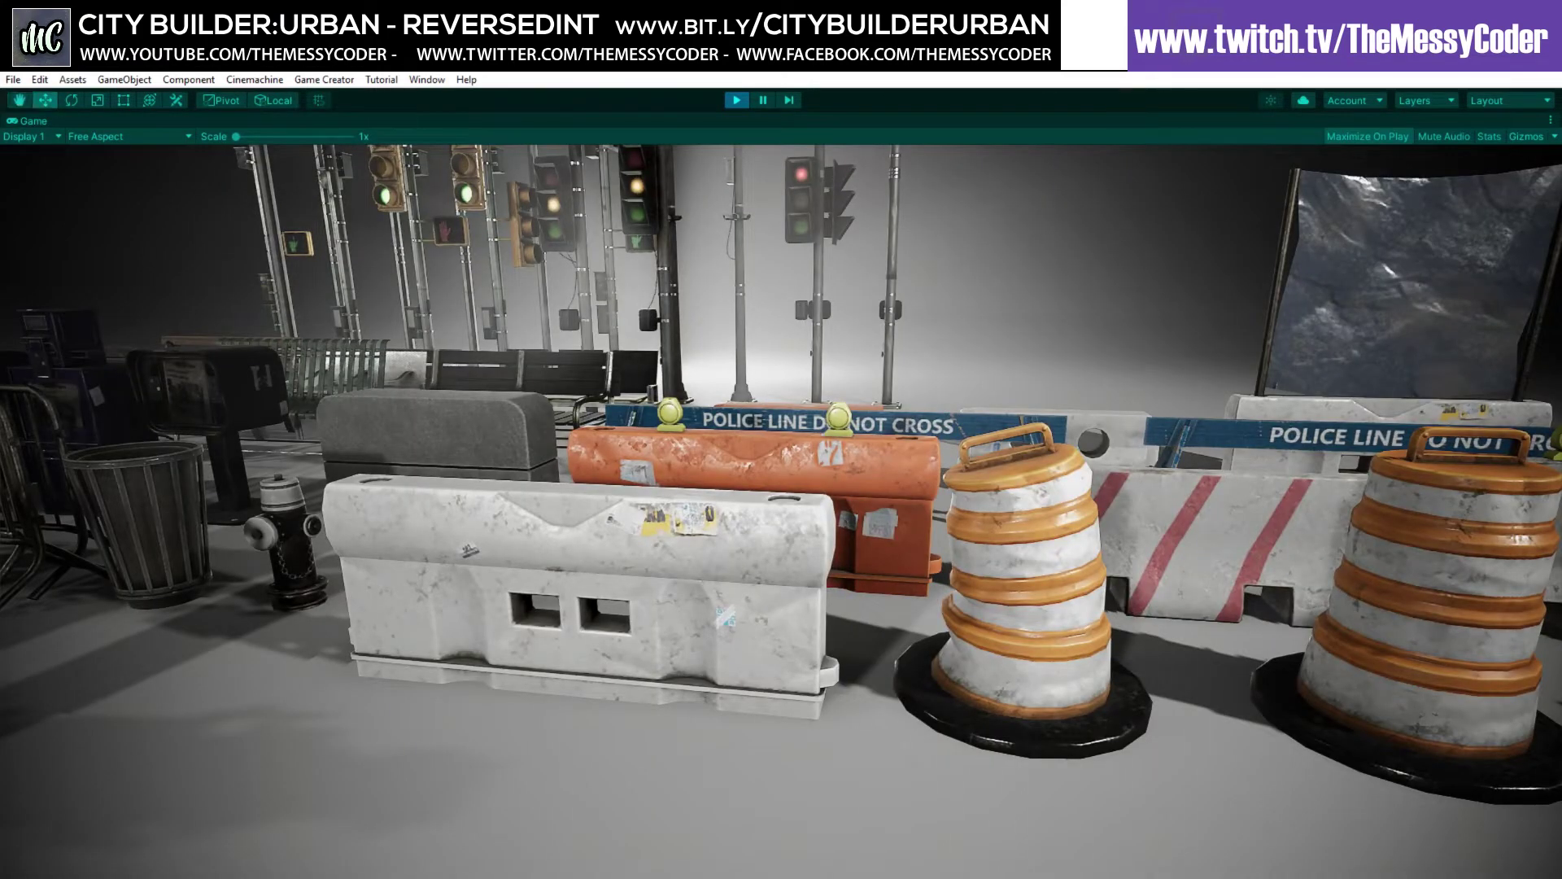
key("ctrl+p")
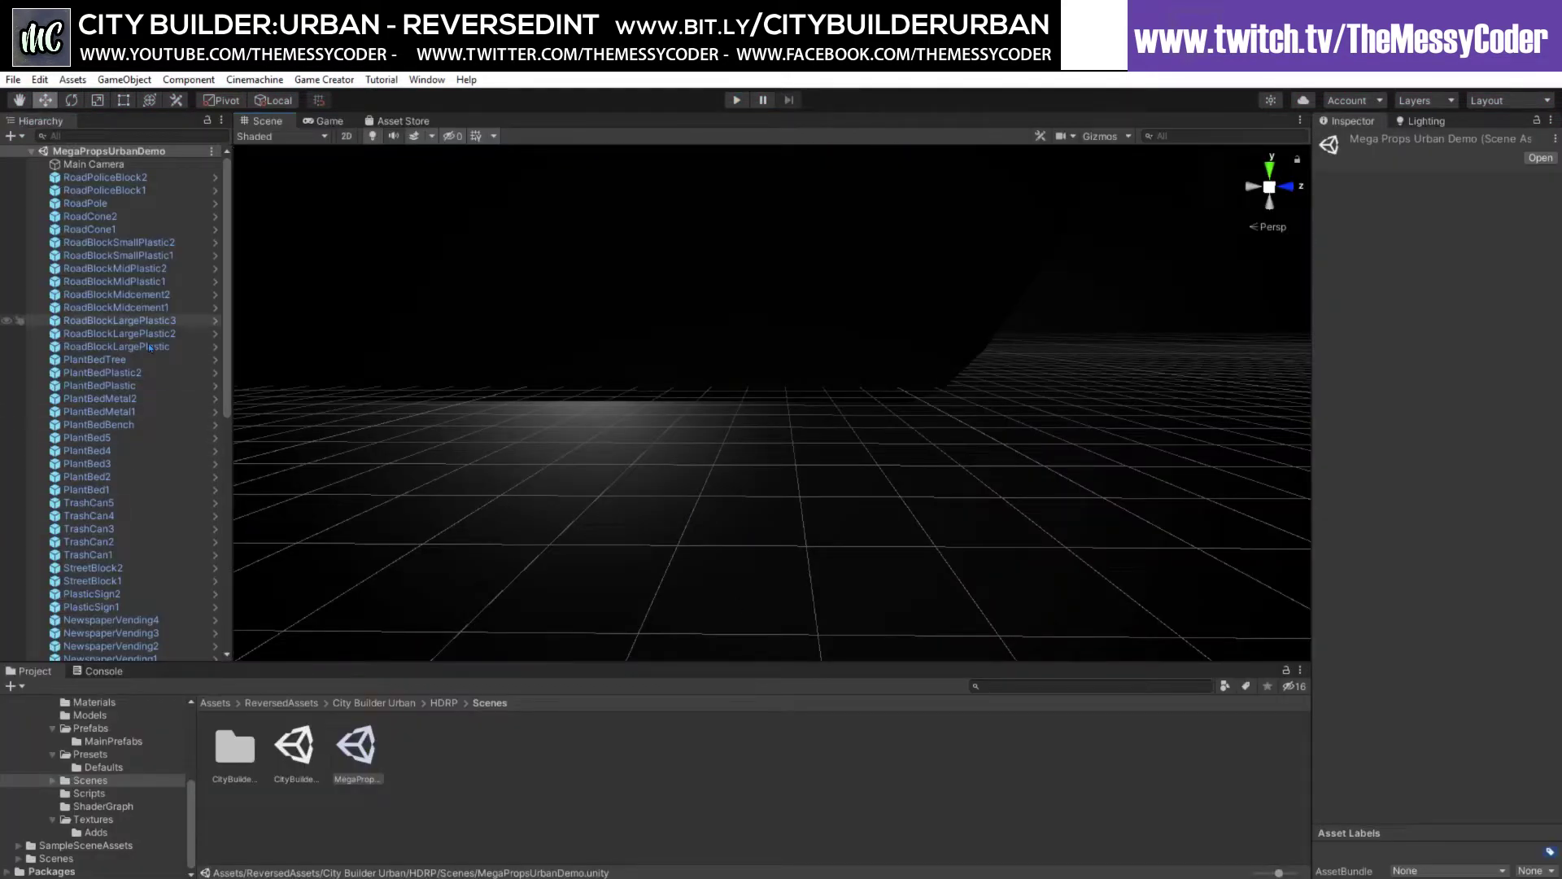
double_click(96, 230)
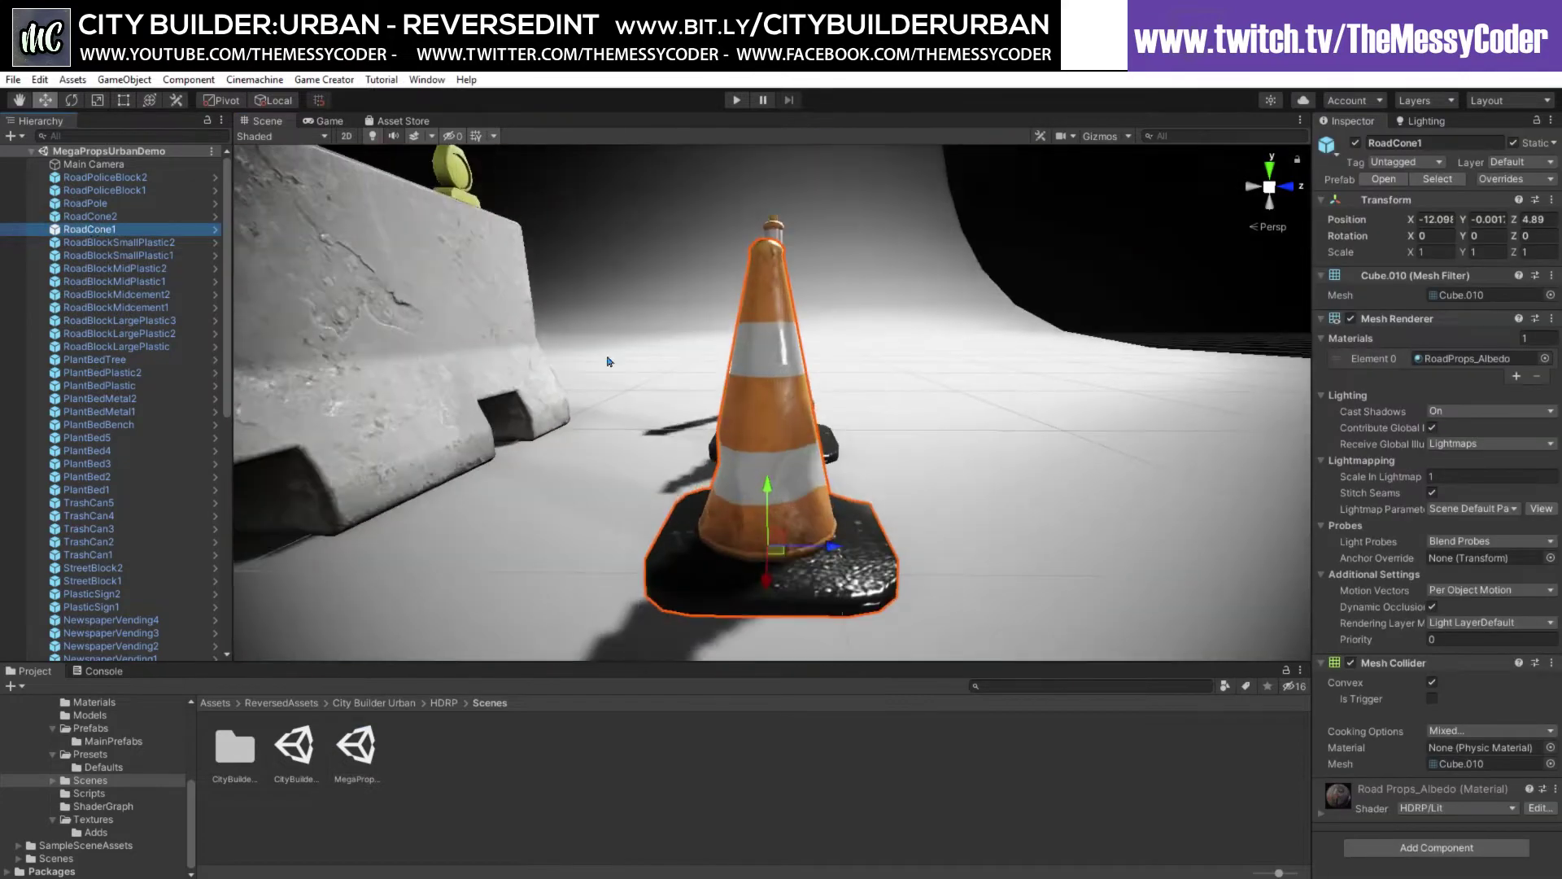
Select the white RoadBlockLargePlastic barrier and review its Road Props_Albedo material's surface settings.
right_click_drag(610, 362, 427, 350)
key("s")
left_click(440, 429)
right_click_drag(440, 428, 267, 448)
scroll(1476, 616, "down", 1)
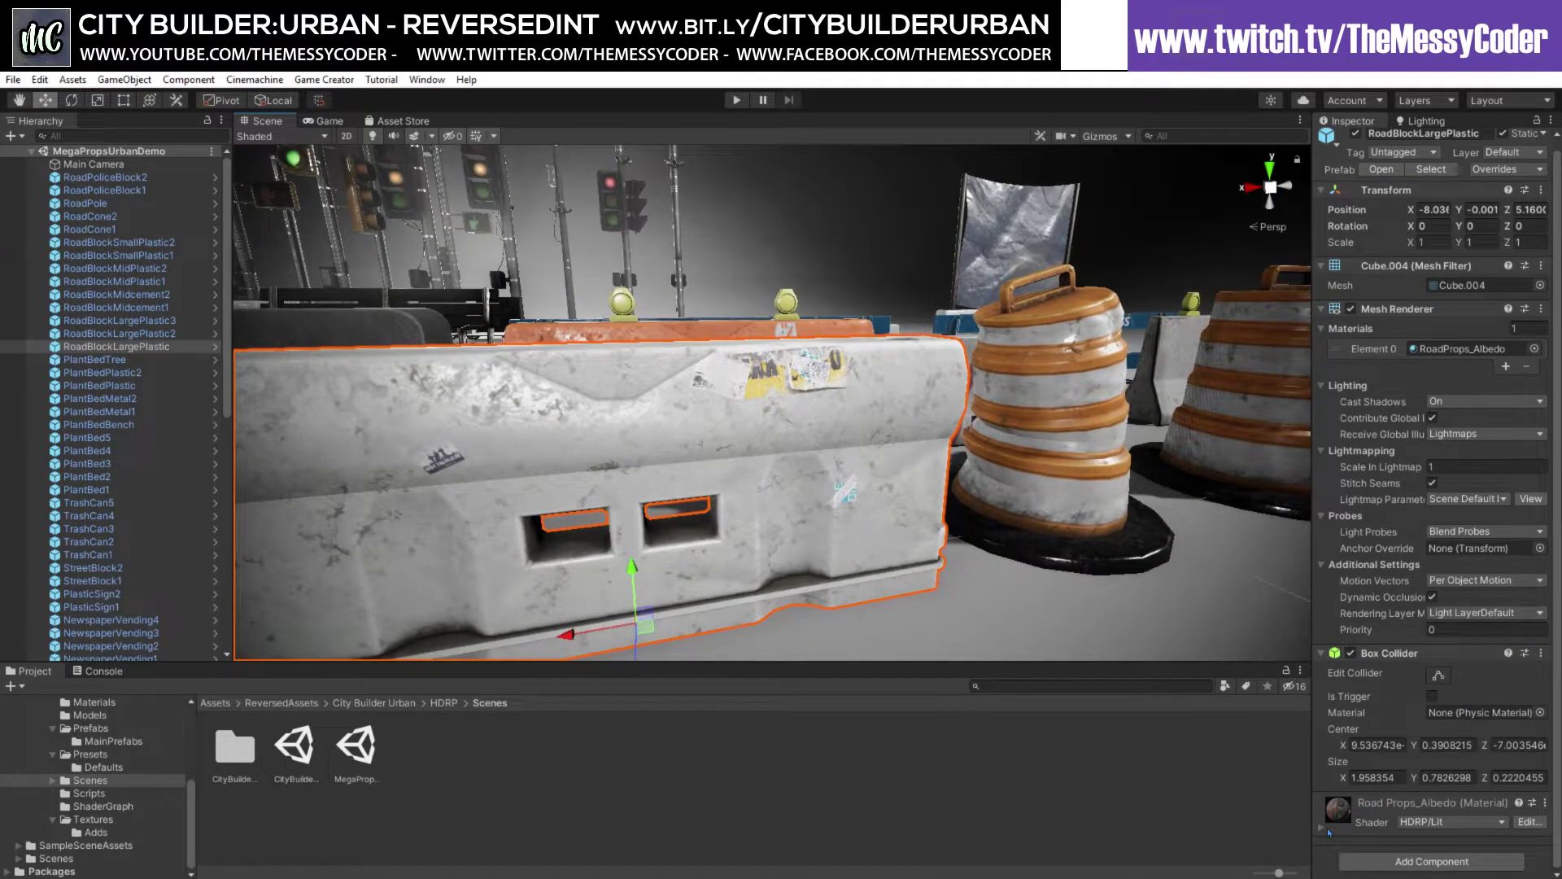
scroll(1323, 826, "down", 10)
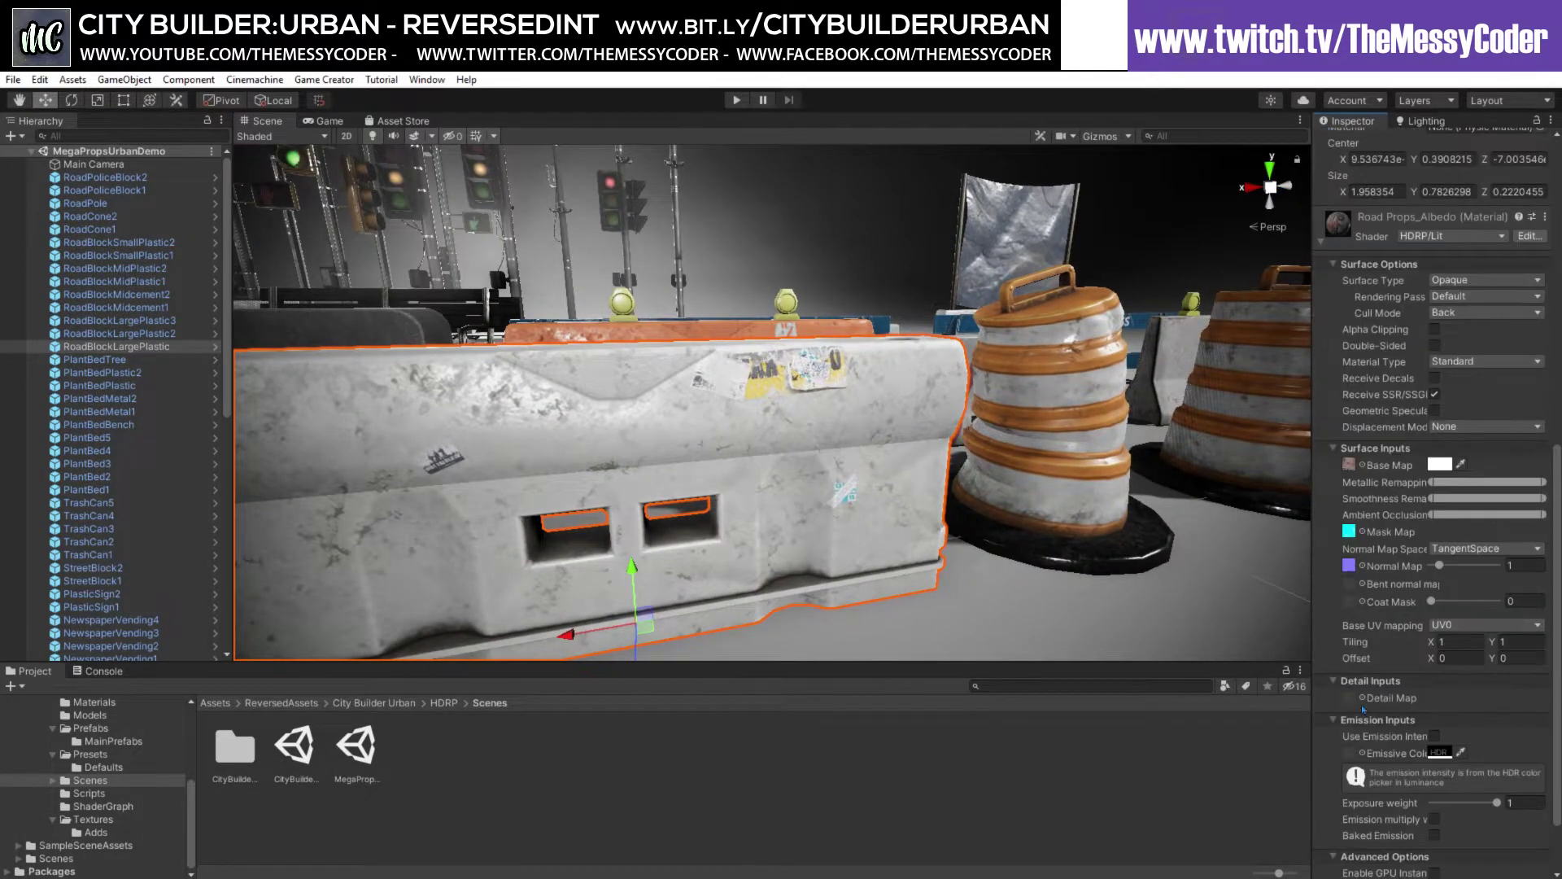
Place the RoadBlockade, RoadBlockLargePlastic2 and RoadBlockMidcement2 prefabs on the ground around the white plastic barrier.
scroll(1364, 708, "down", 3)
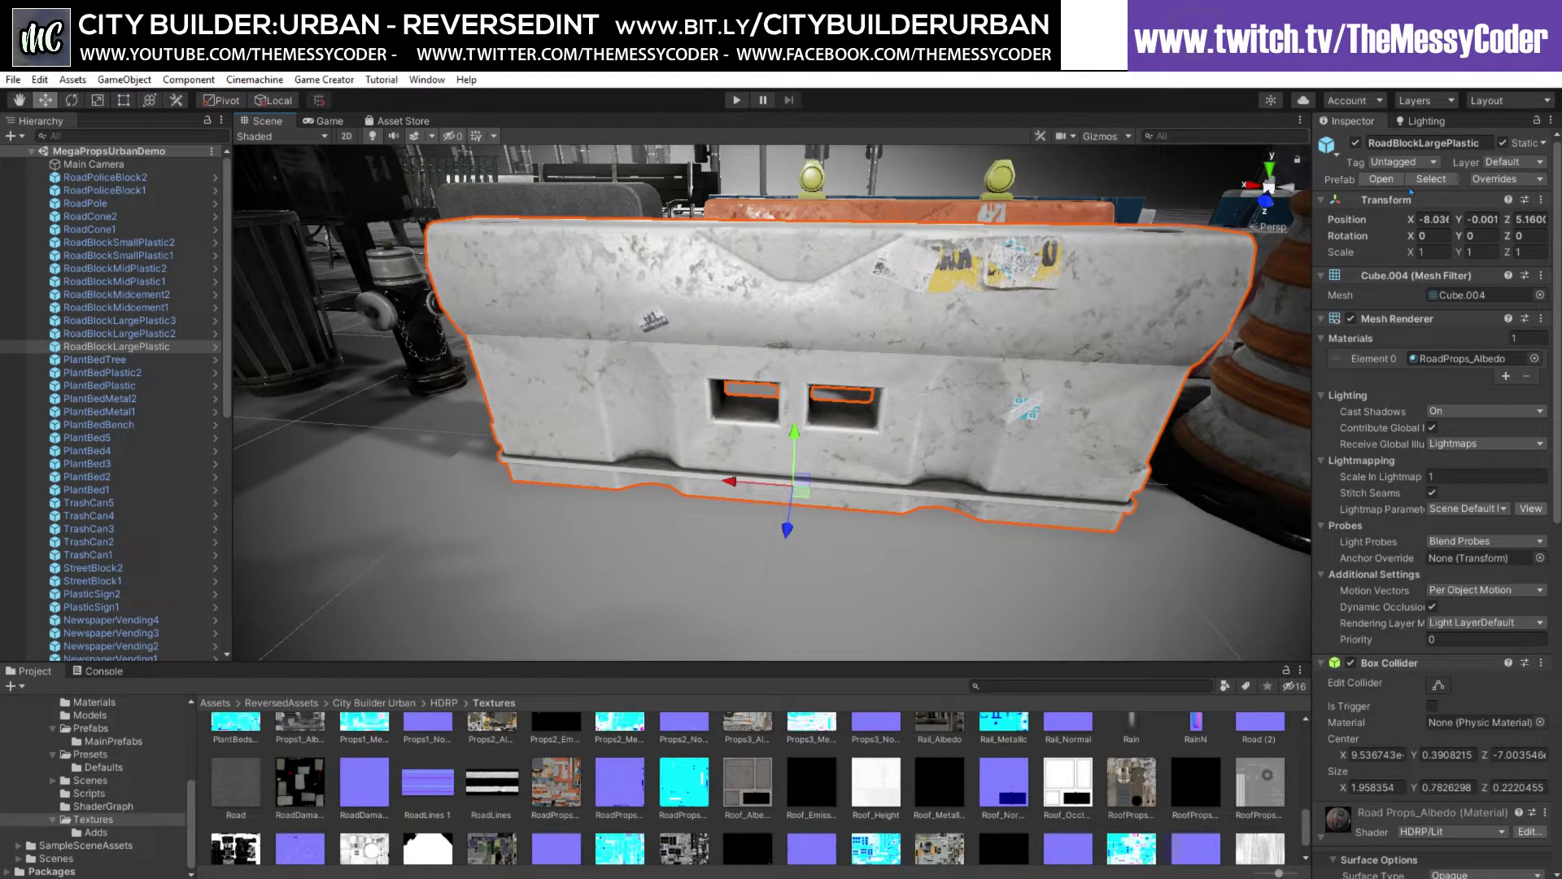
left_click(1433, 180)
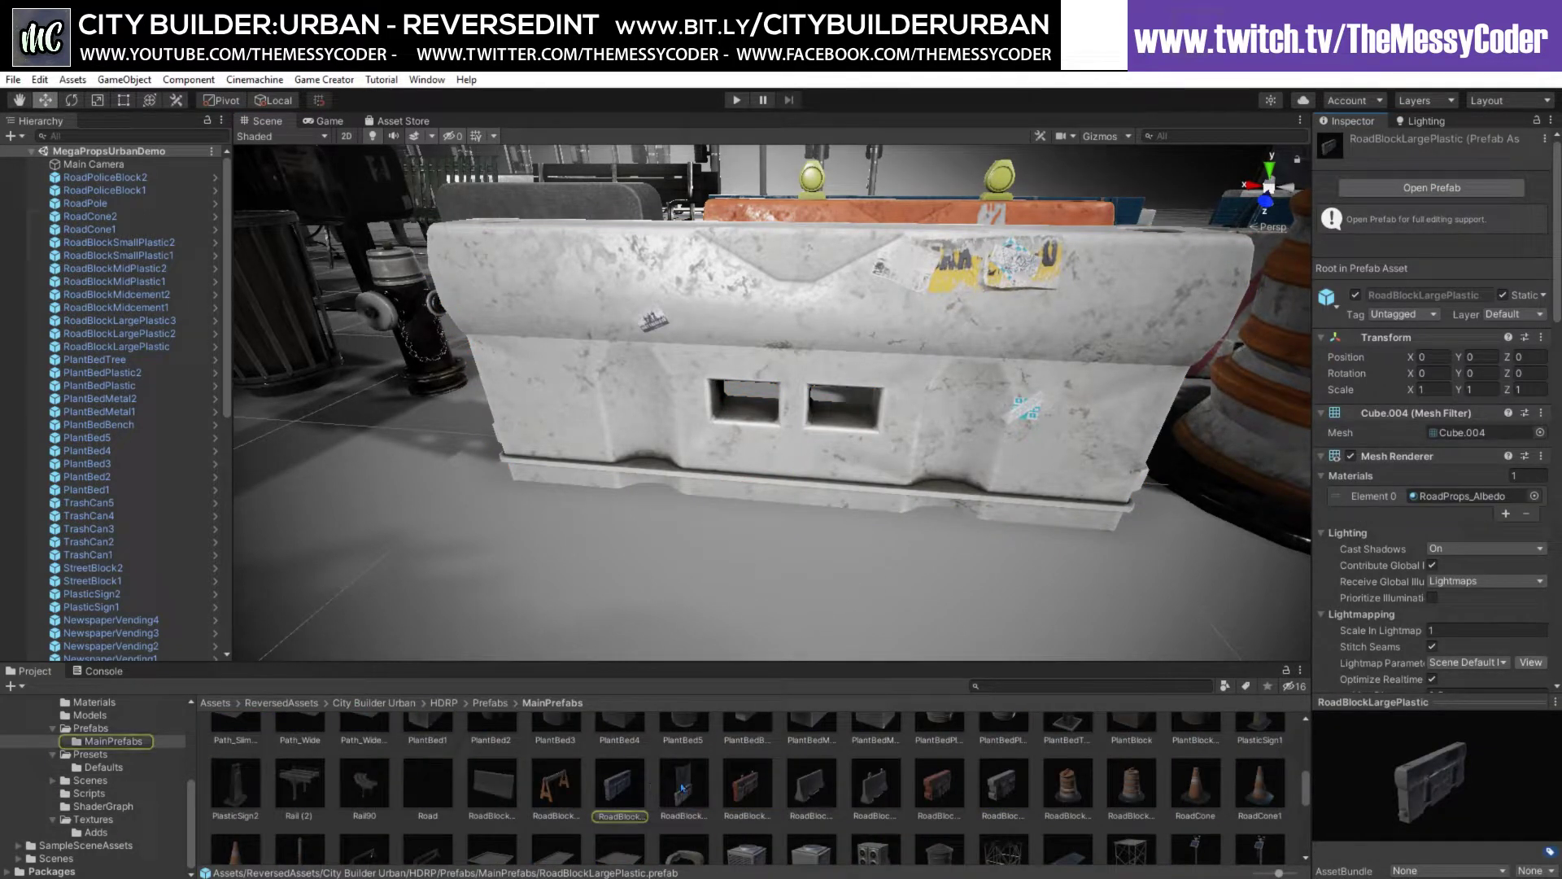
left_click_drag(457, 600, 340, 553)
right_click_drag(907, 476, 749, 496)
key("s")
key("w")
left_click_drag(696, 791, 547, 584)
scroll(630, 471, "down", 5)
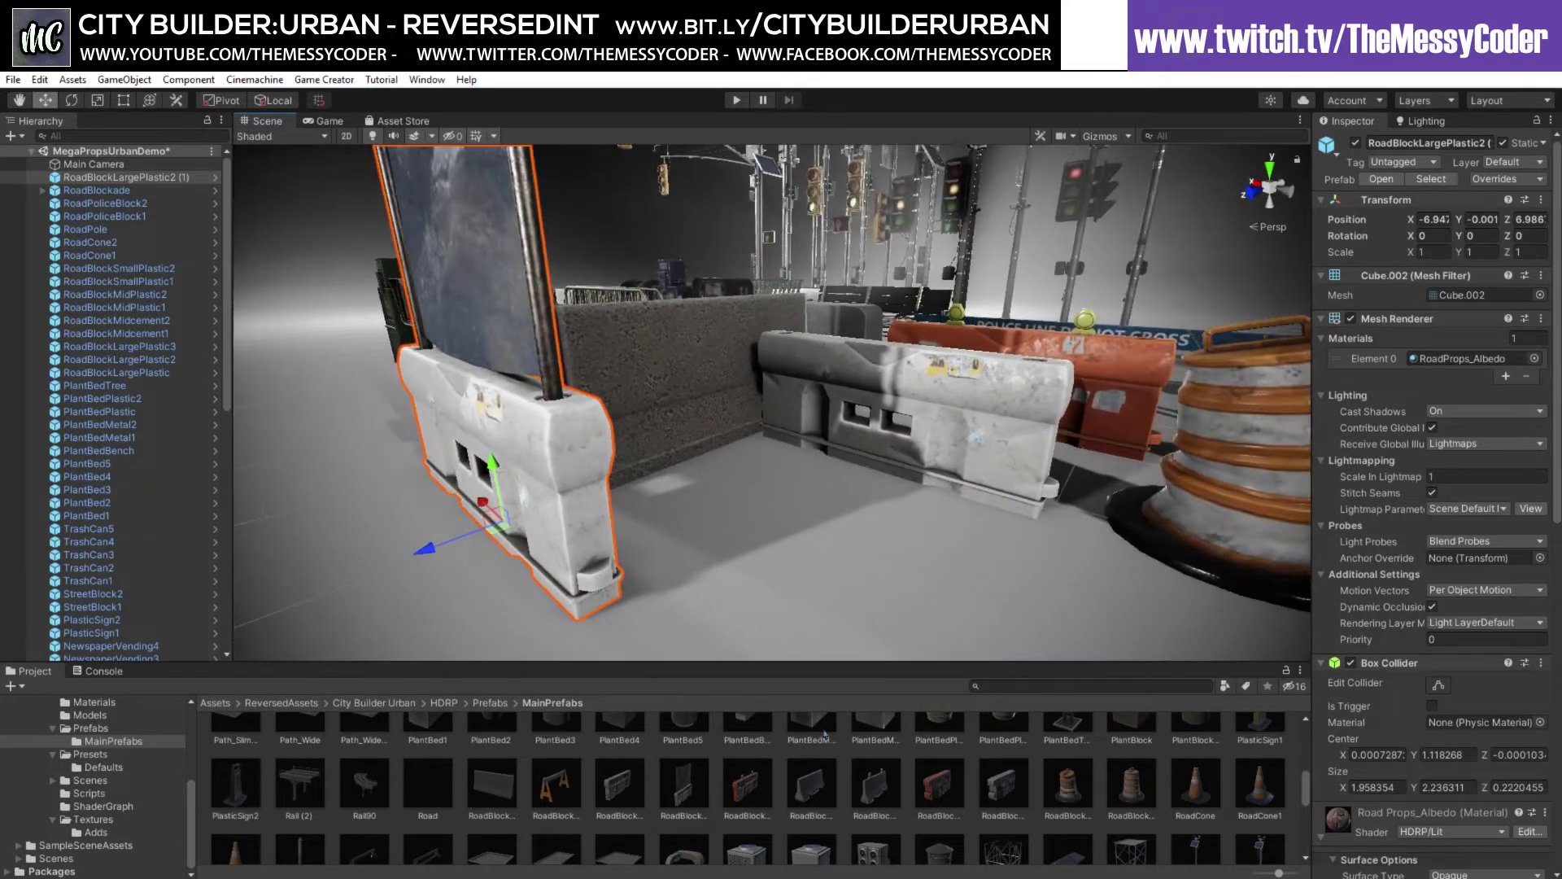
left_click_drag(880, 788, 788, 347)
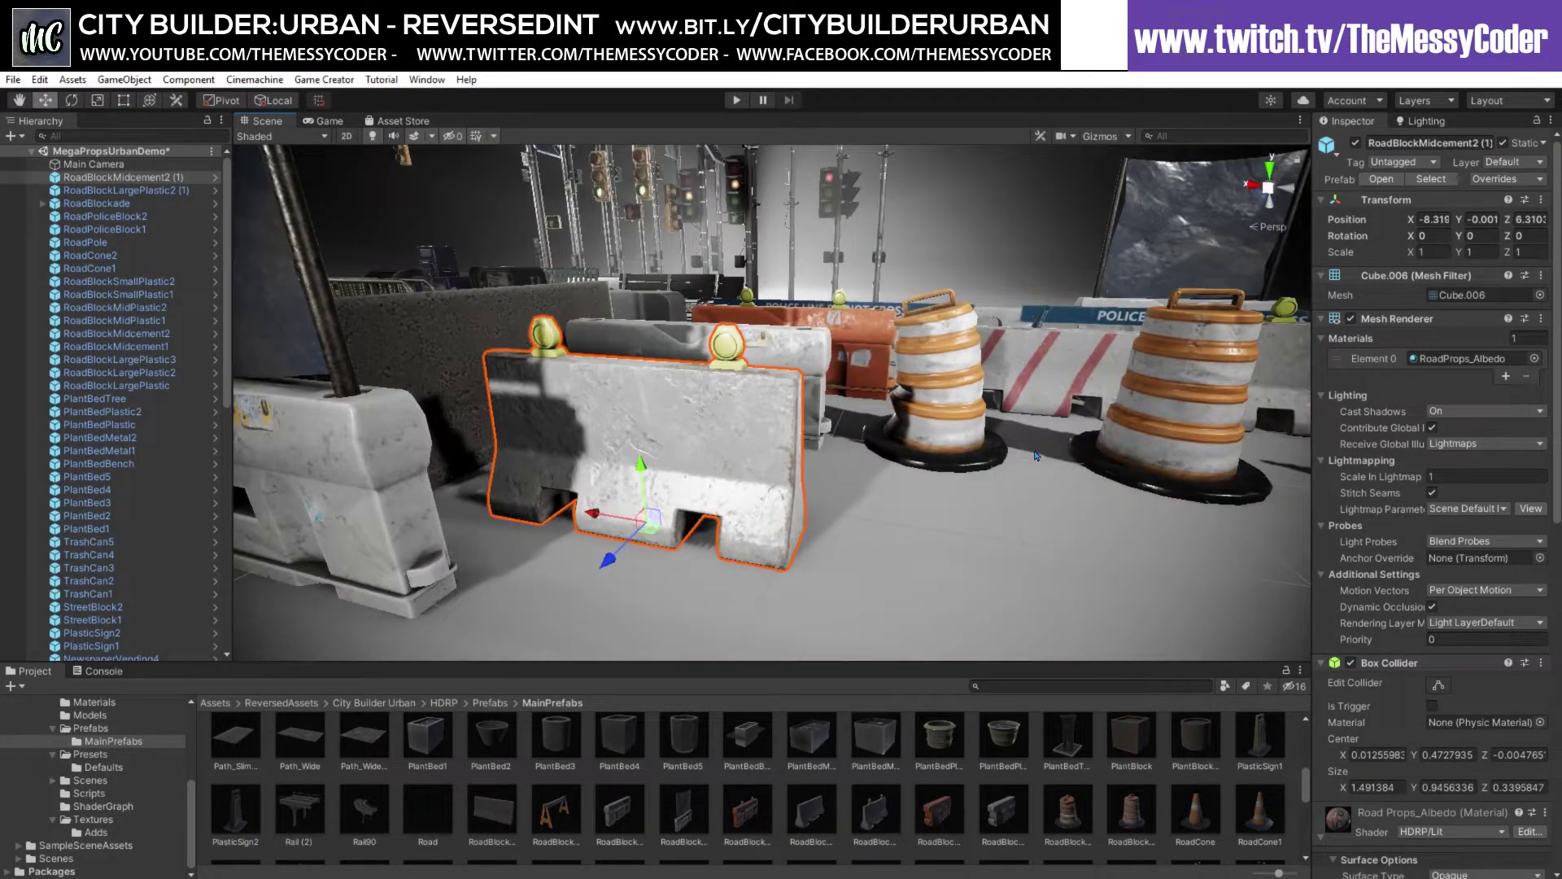
Delete the added RoadBlockLargePlastic2 and RoadBlockMidcement2 barriers from the scene.
key("a")
right_click_drag(788, 347, 797, 329)
key("s")
key("w")
left_click_drag(797, 329, 799, 325, "alt")
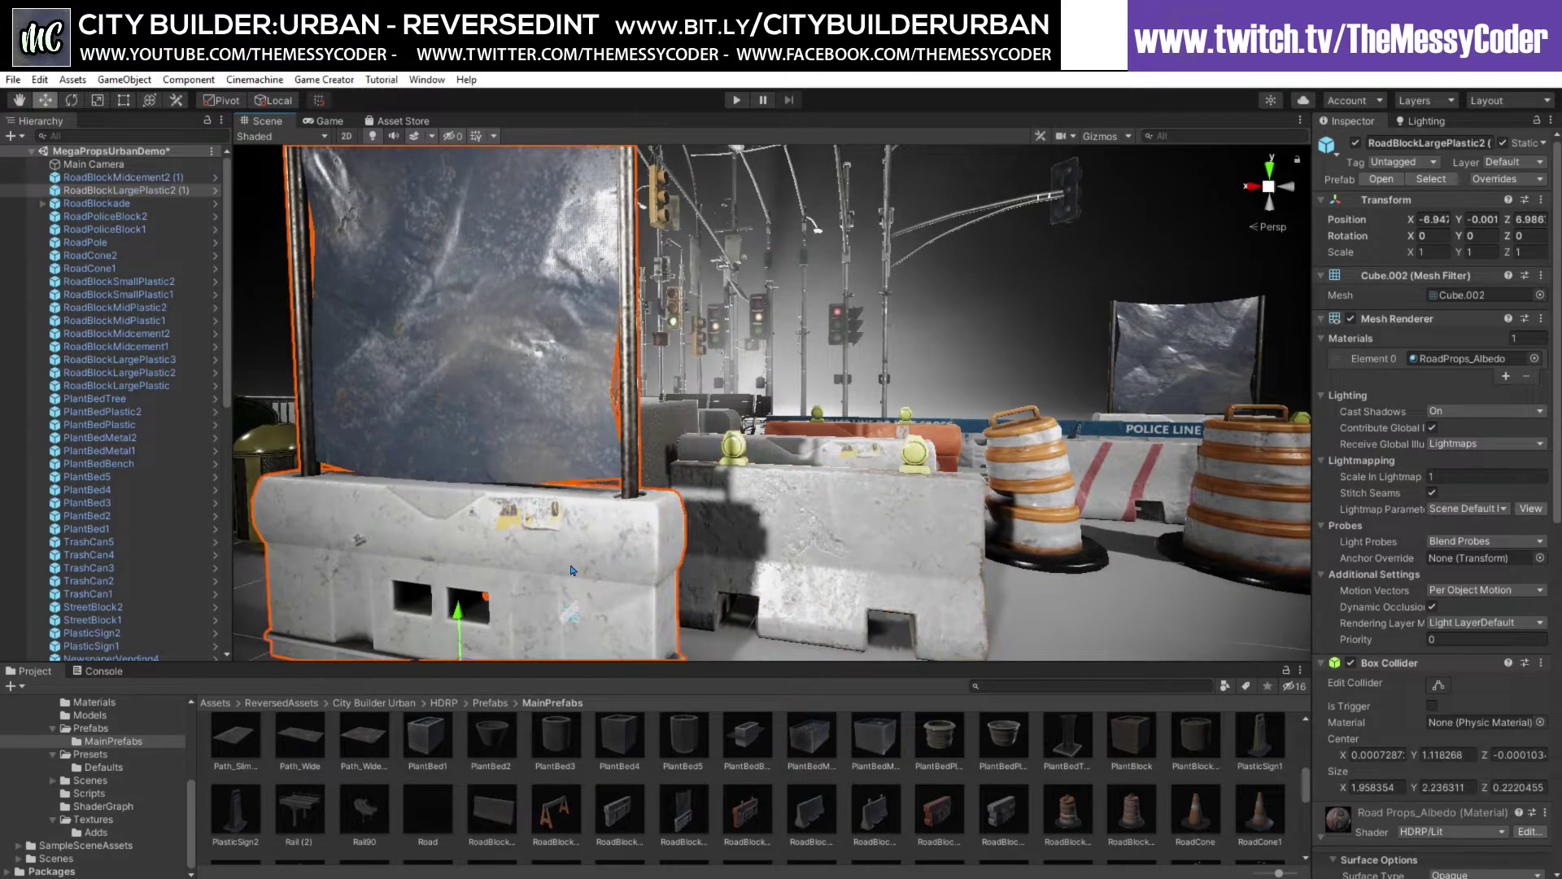
key("Delete")
left_click(784, 538)
key("Delete")
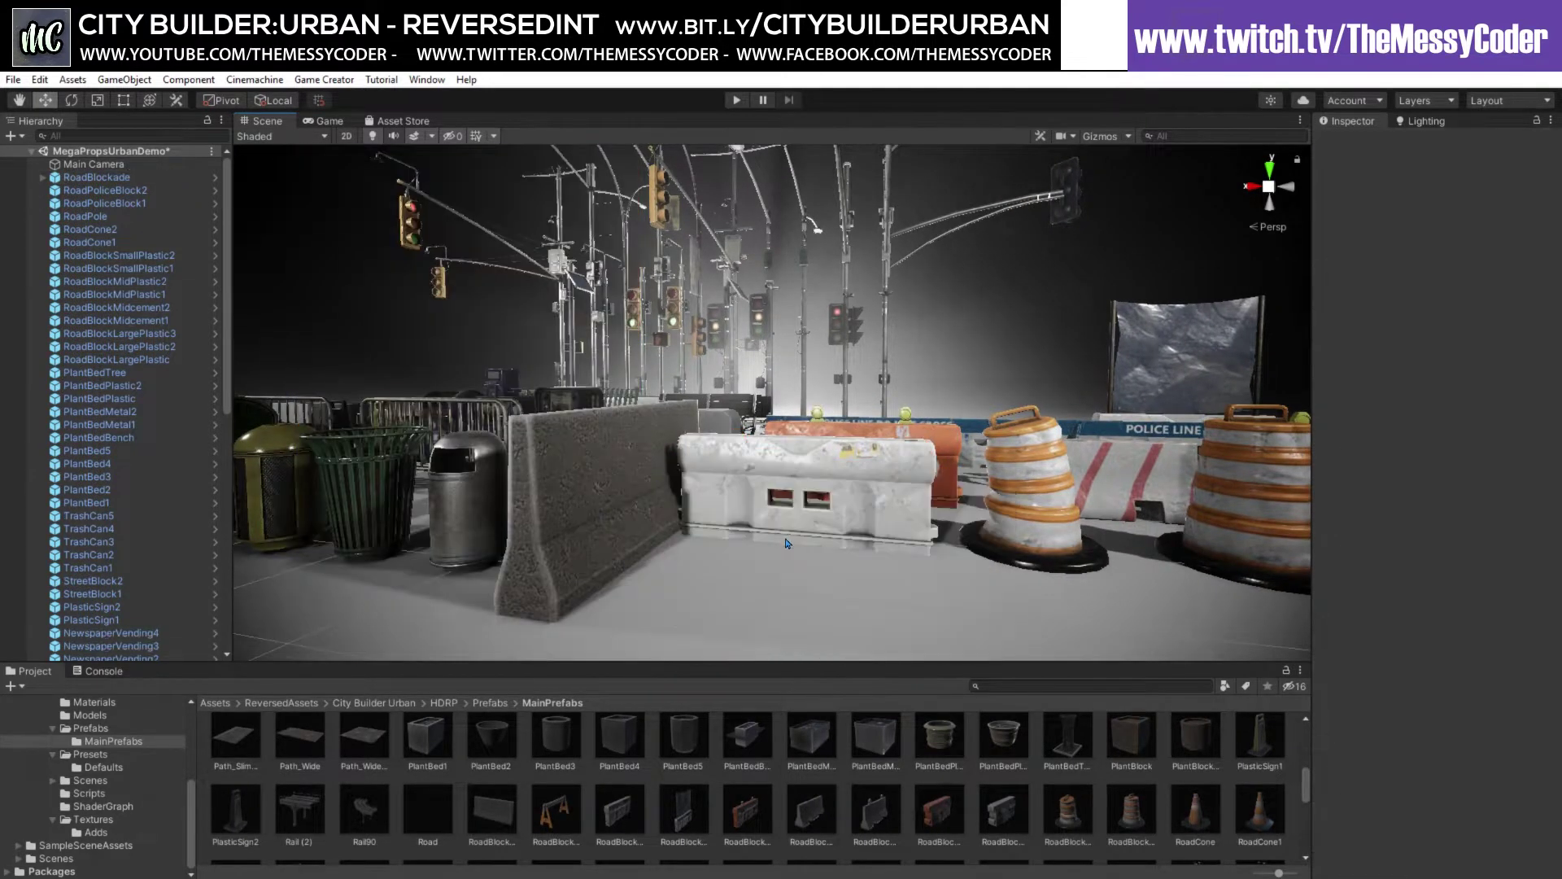
Select the white RoadBlockLargePlastic barrier and inspect the vertex and triangle details of its Cube.004 mesh.
right_click_drag(784, 539, 809, 534)
key("w")
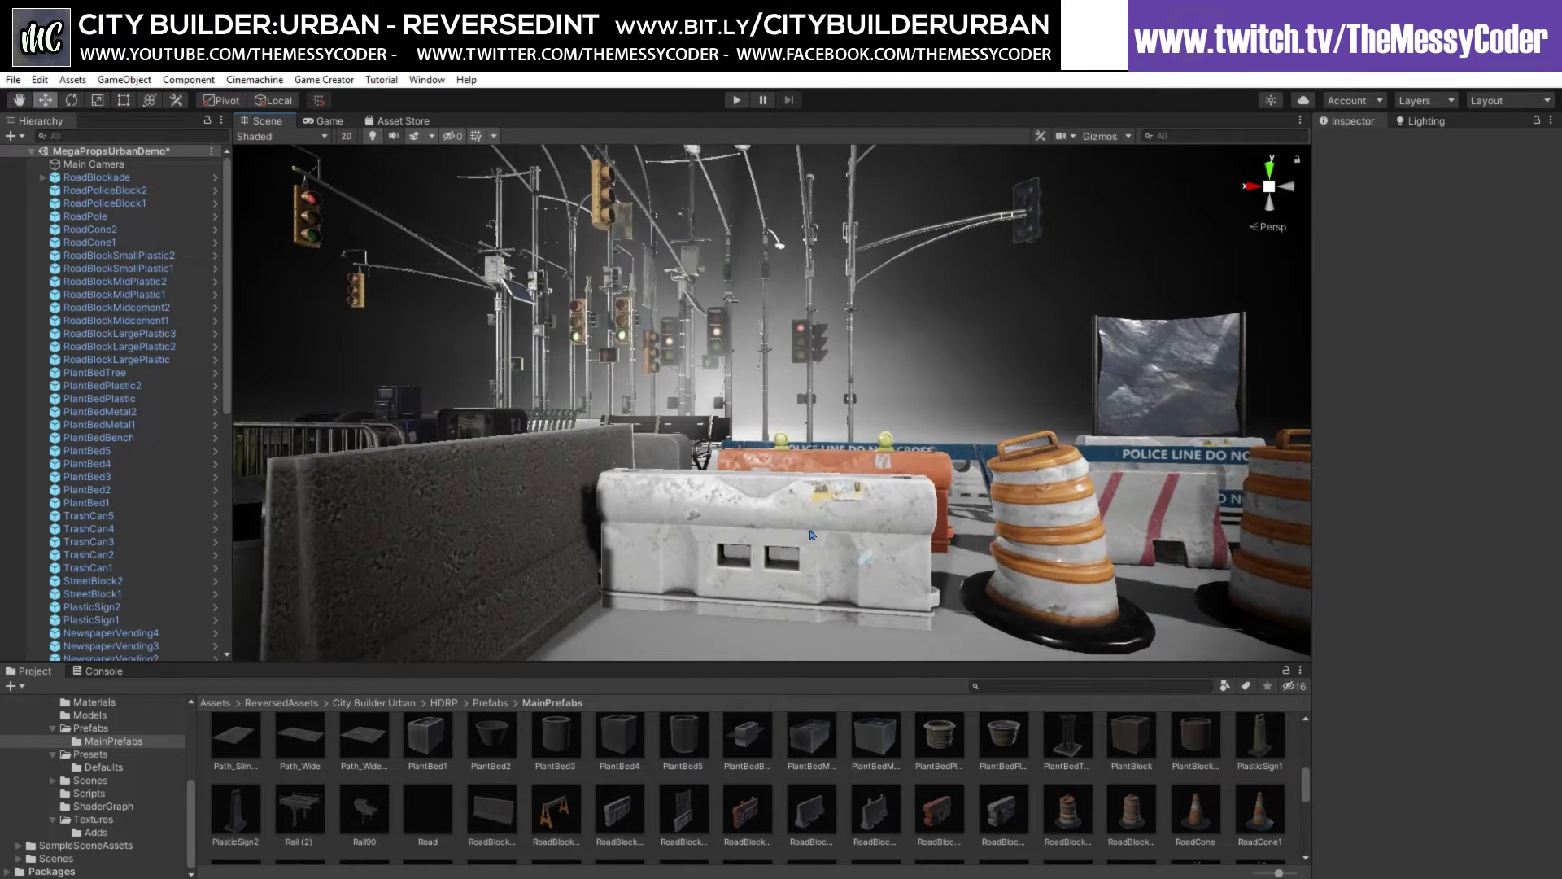
key("s")
right_click_drag(737, 366, 736, 446)
key("w")
left_click(737, 446)
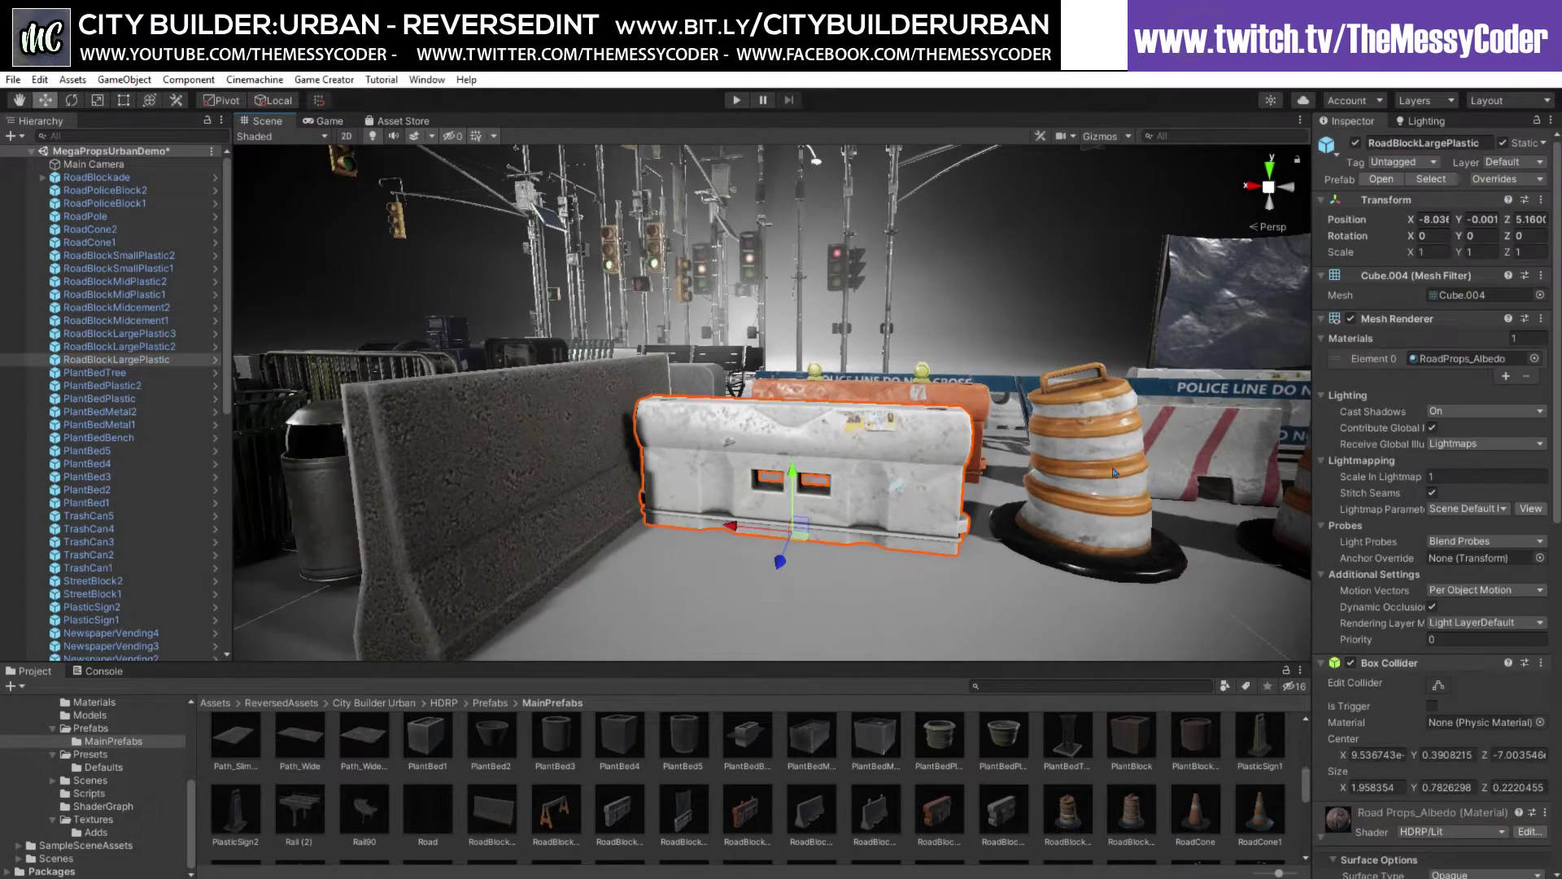
left_click(1418, 181)
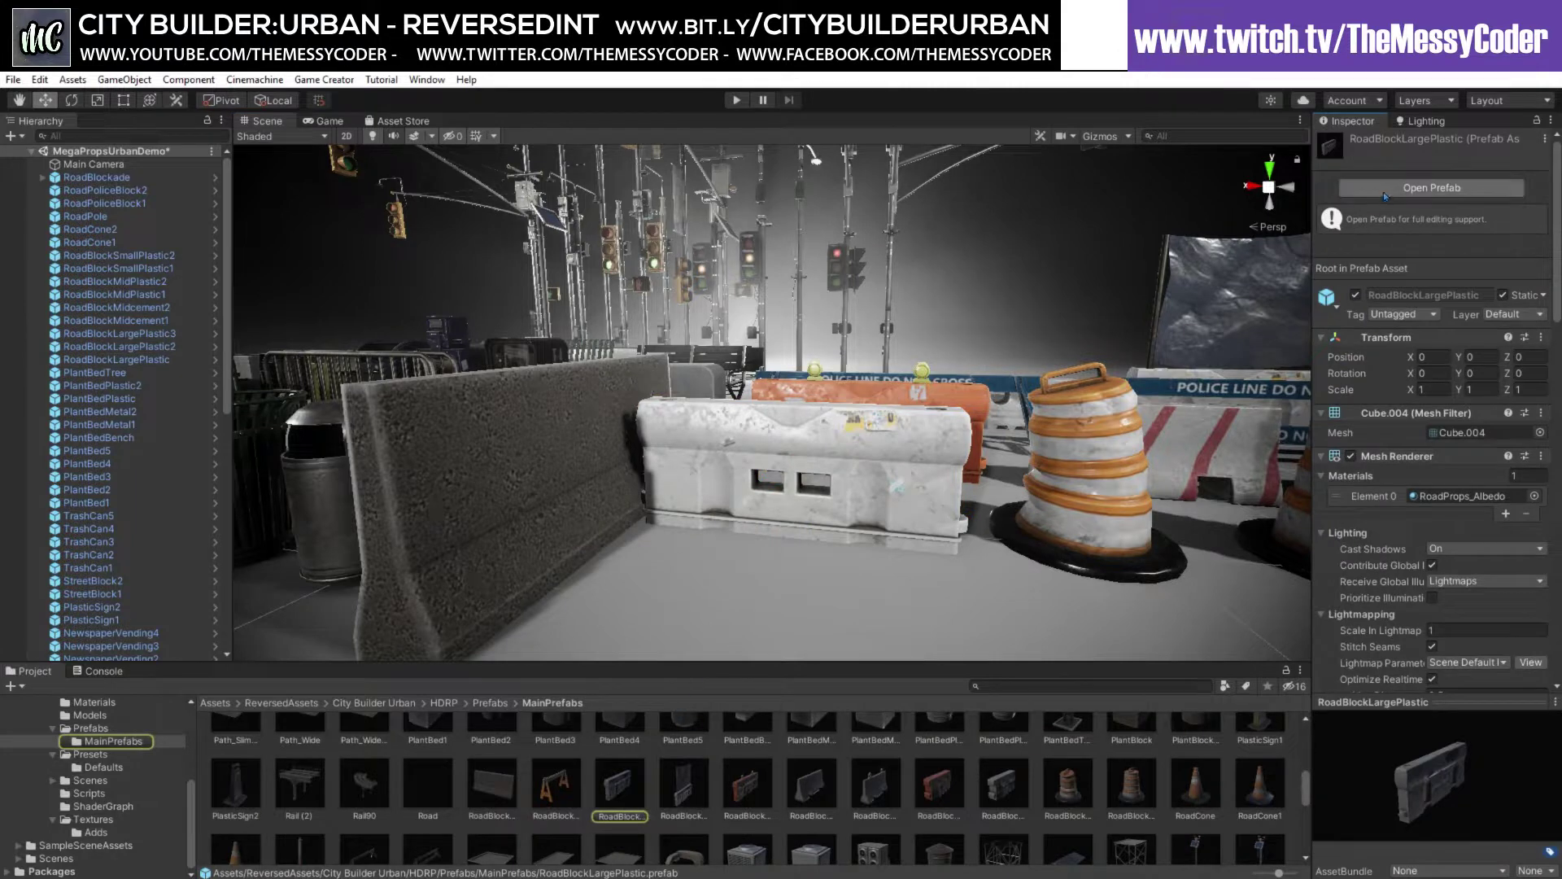
left_click(1440, 432)
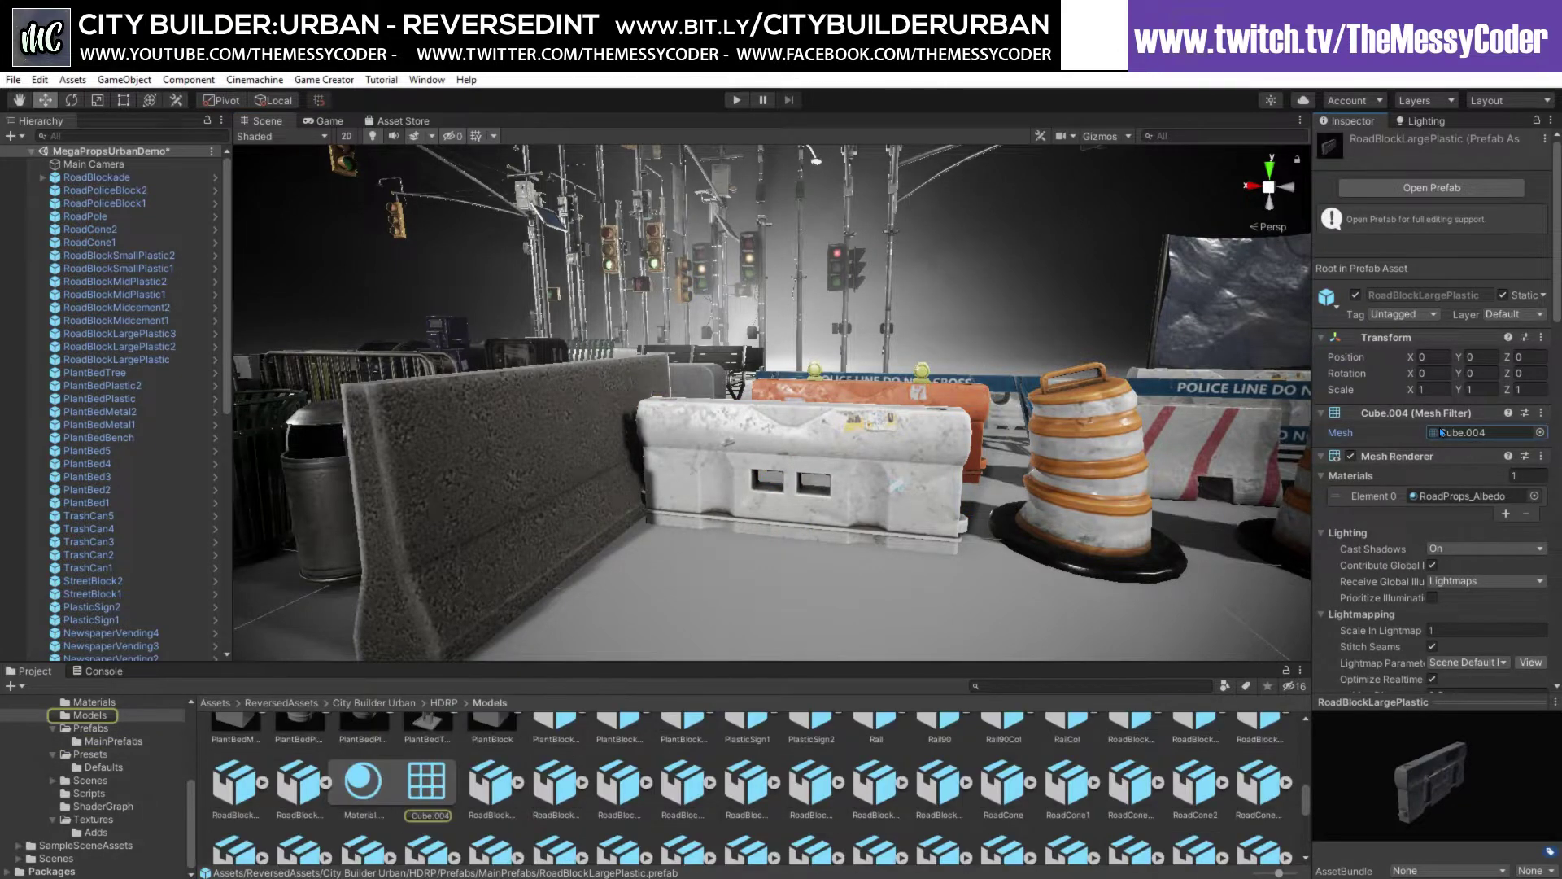
left_click(436, 783)
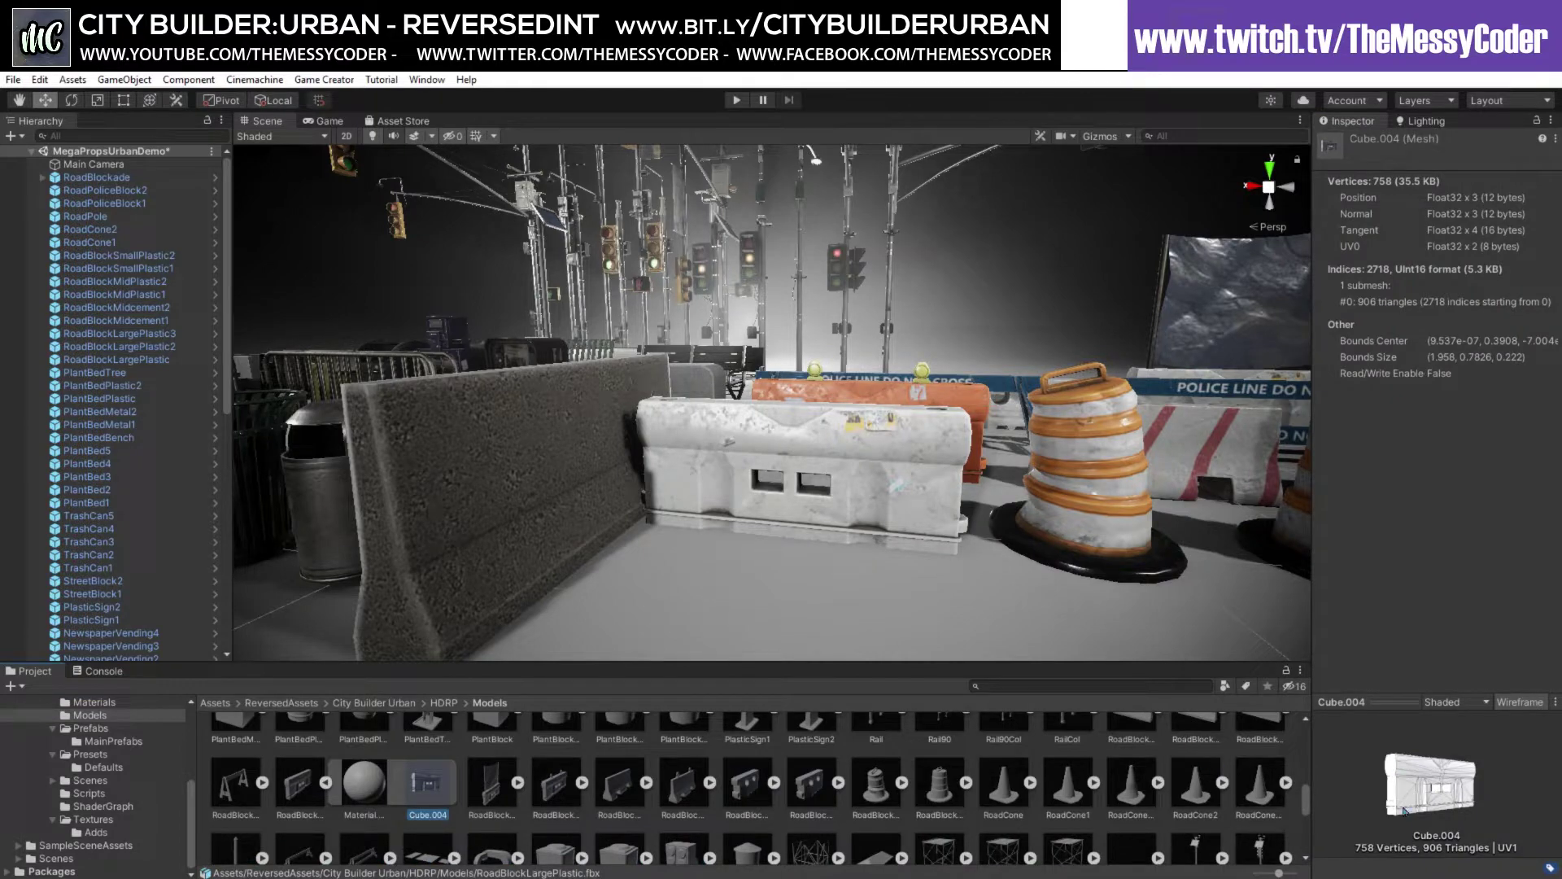
Select the striped RoadBlockSmallPlastic2 barrel and inspect the vertex and triangle details of its Cube.003 mesh.
left_click_drag(971, 515, 888, 491, "alt")
key("w")
right_click_drag(887, 490, 918, 480)
key("s")
left_click(916, 478)
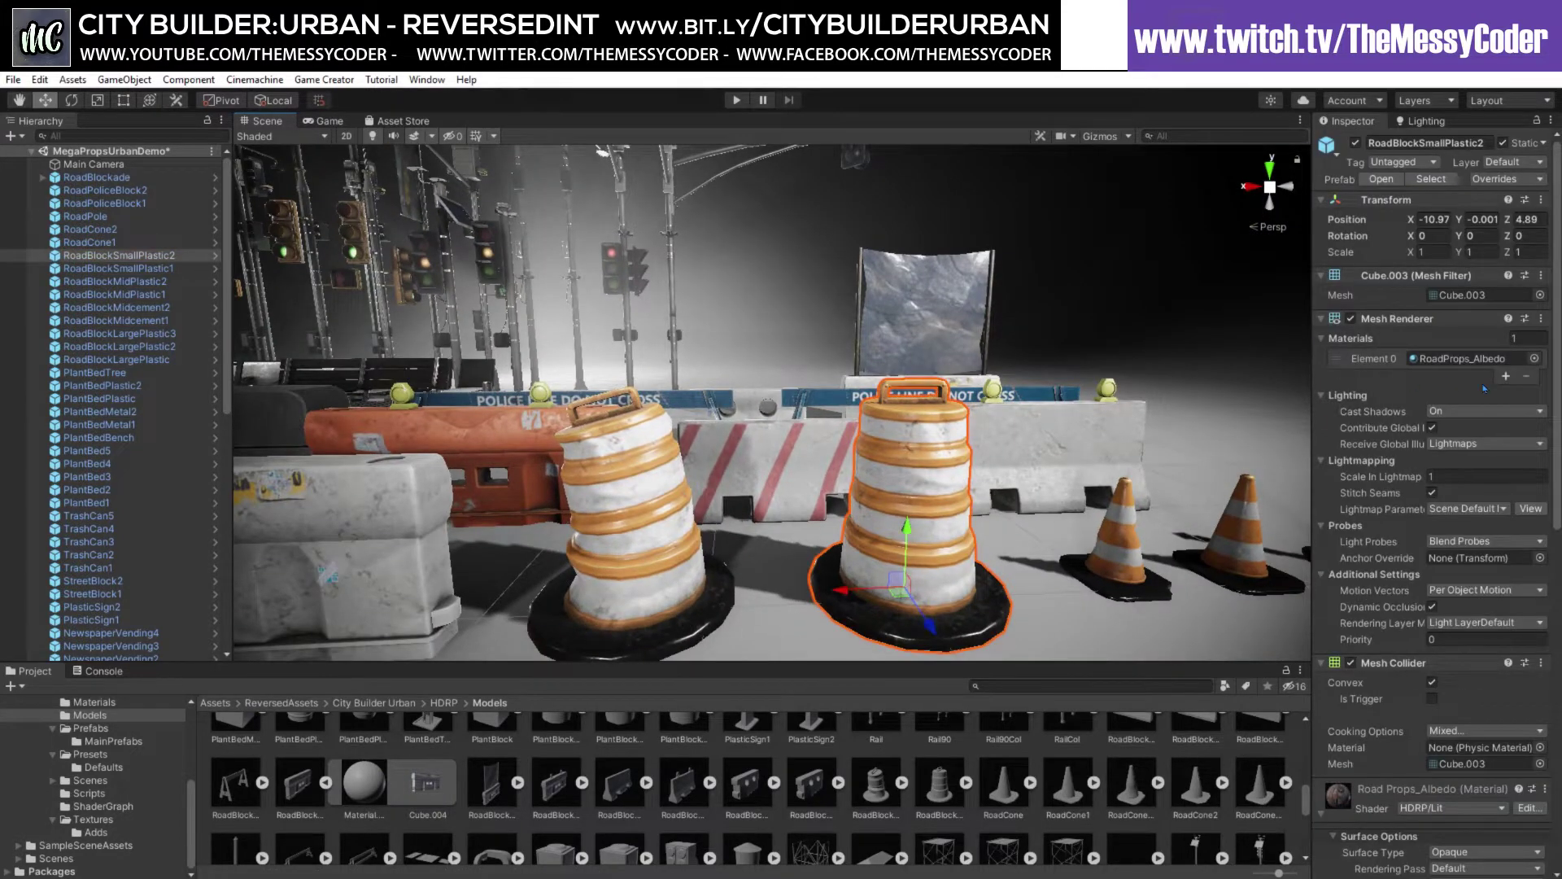
left_click(1468, 296)
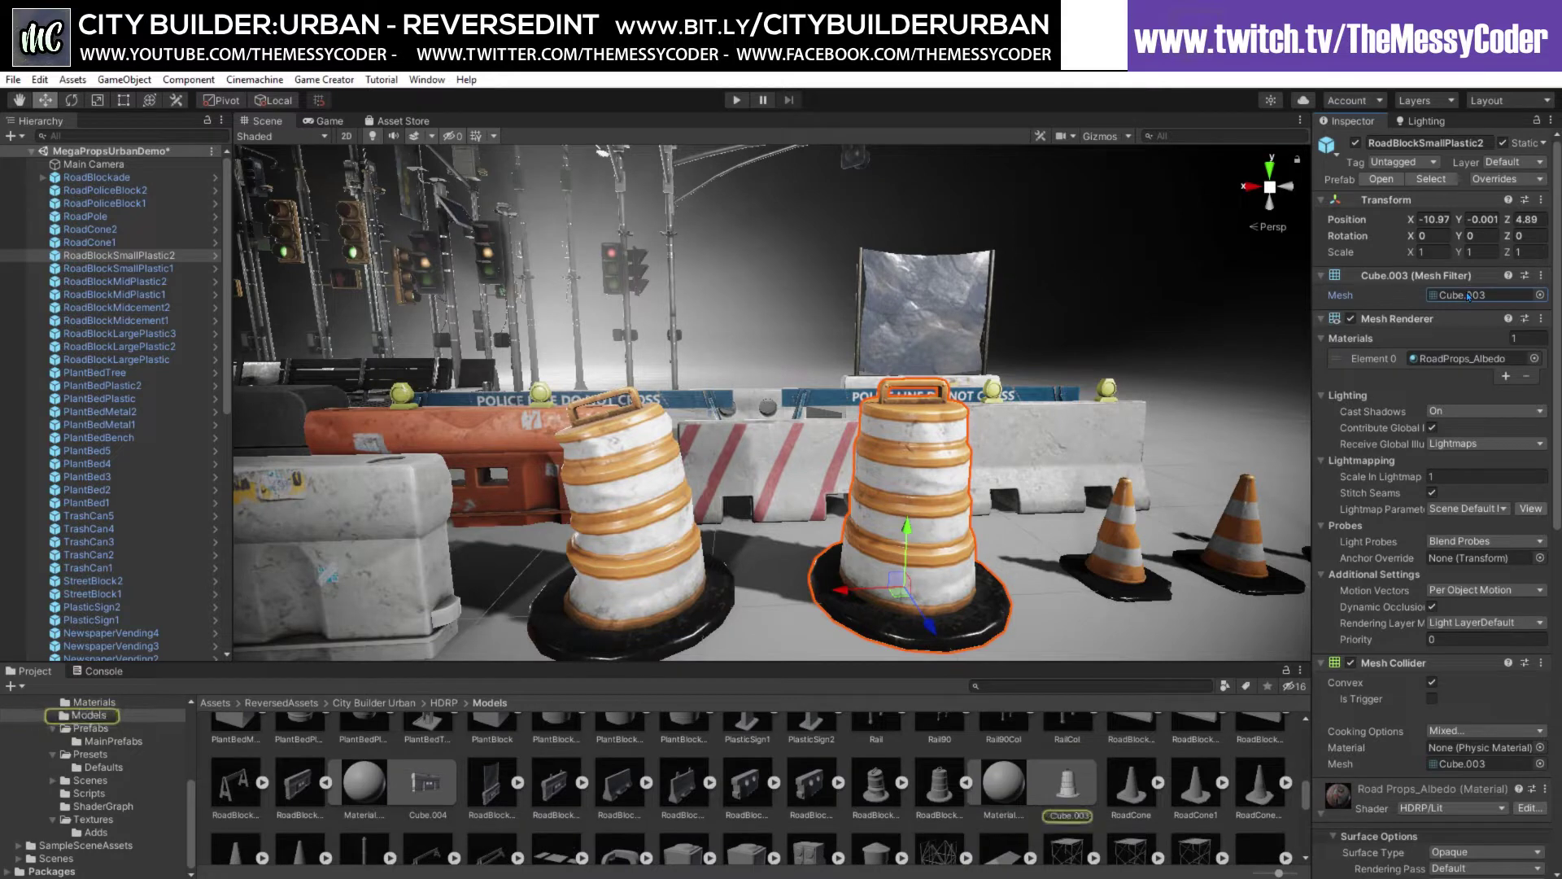
left_click(1069, 785)
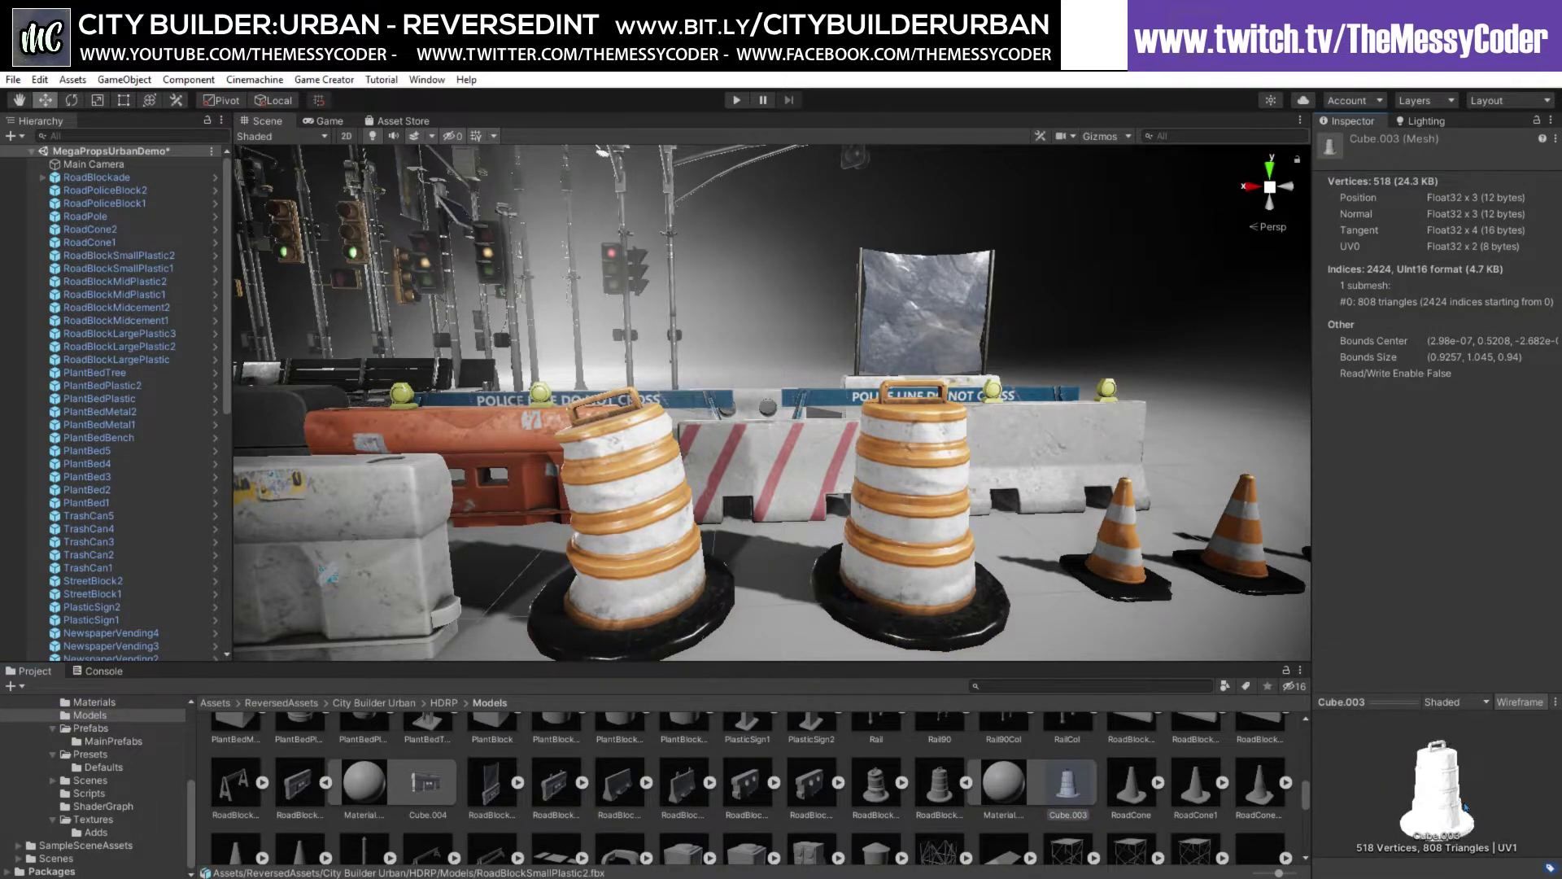
Look over the trash cans and other street props, and open the City Builder: Urban page in the Asset Store.
right_click_drag(1016, 450, 840, 353)
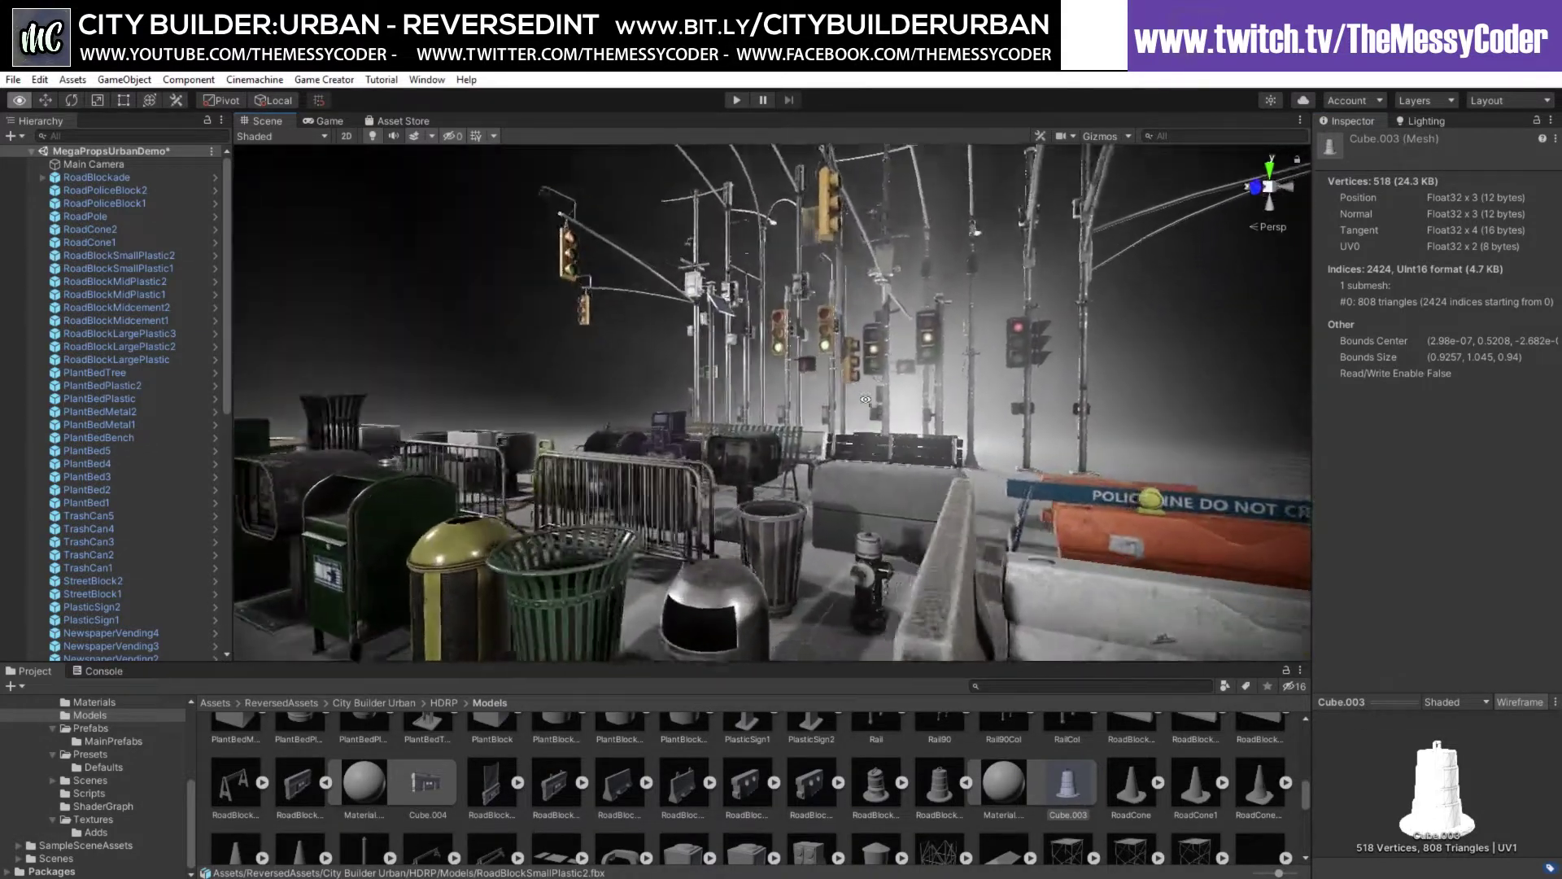
right_click_drag(674, 462, 1088, 394)
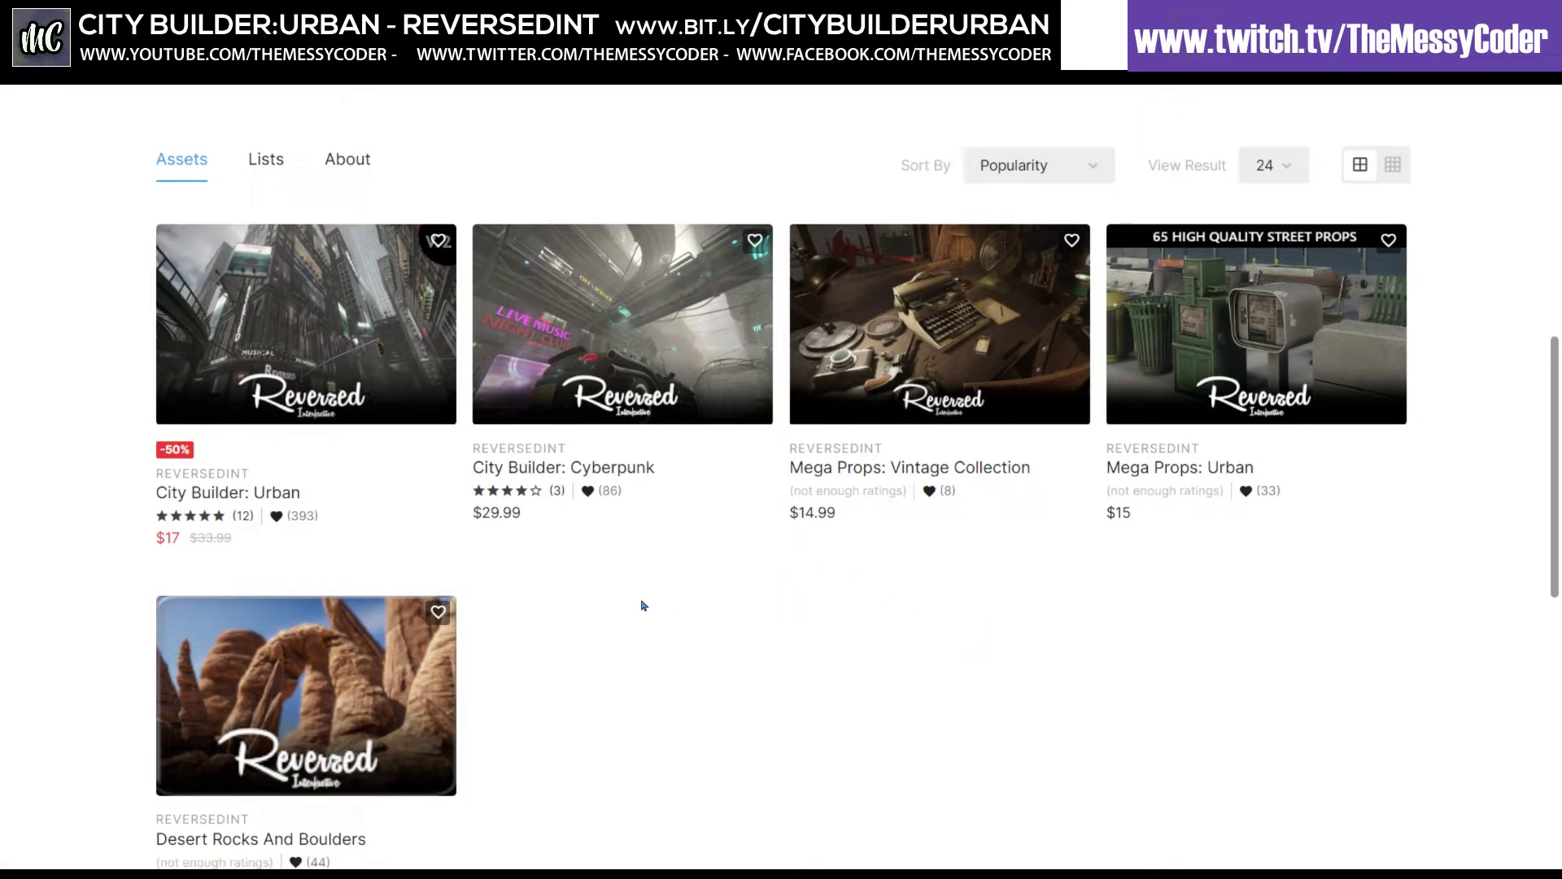
left_click(456, 44)
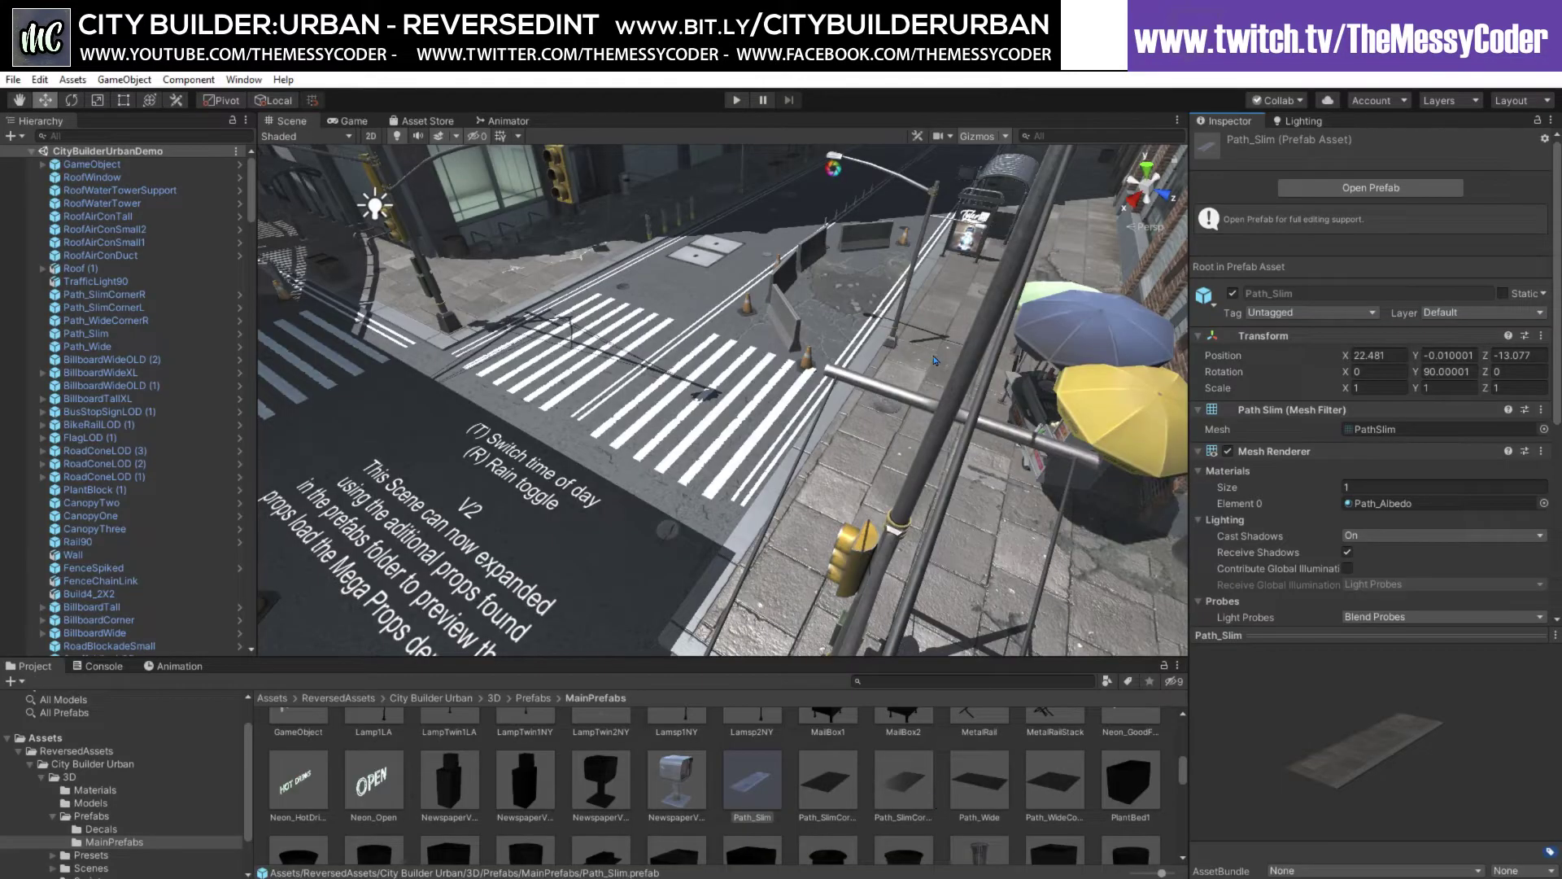
Switch back to Unity and preview the Path_SlimCornerR and Path_Wide prefabs from the MainPrefabs folder.
right_click_drag(955, 445, 947, 393)
left_click_drag(947, 393, 805, 456, "alt")
right_click_drag(805, 455, 996, 447)
left_click(921, 794)
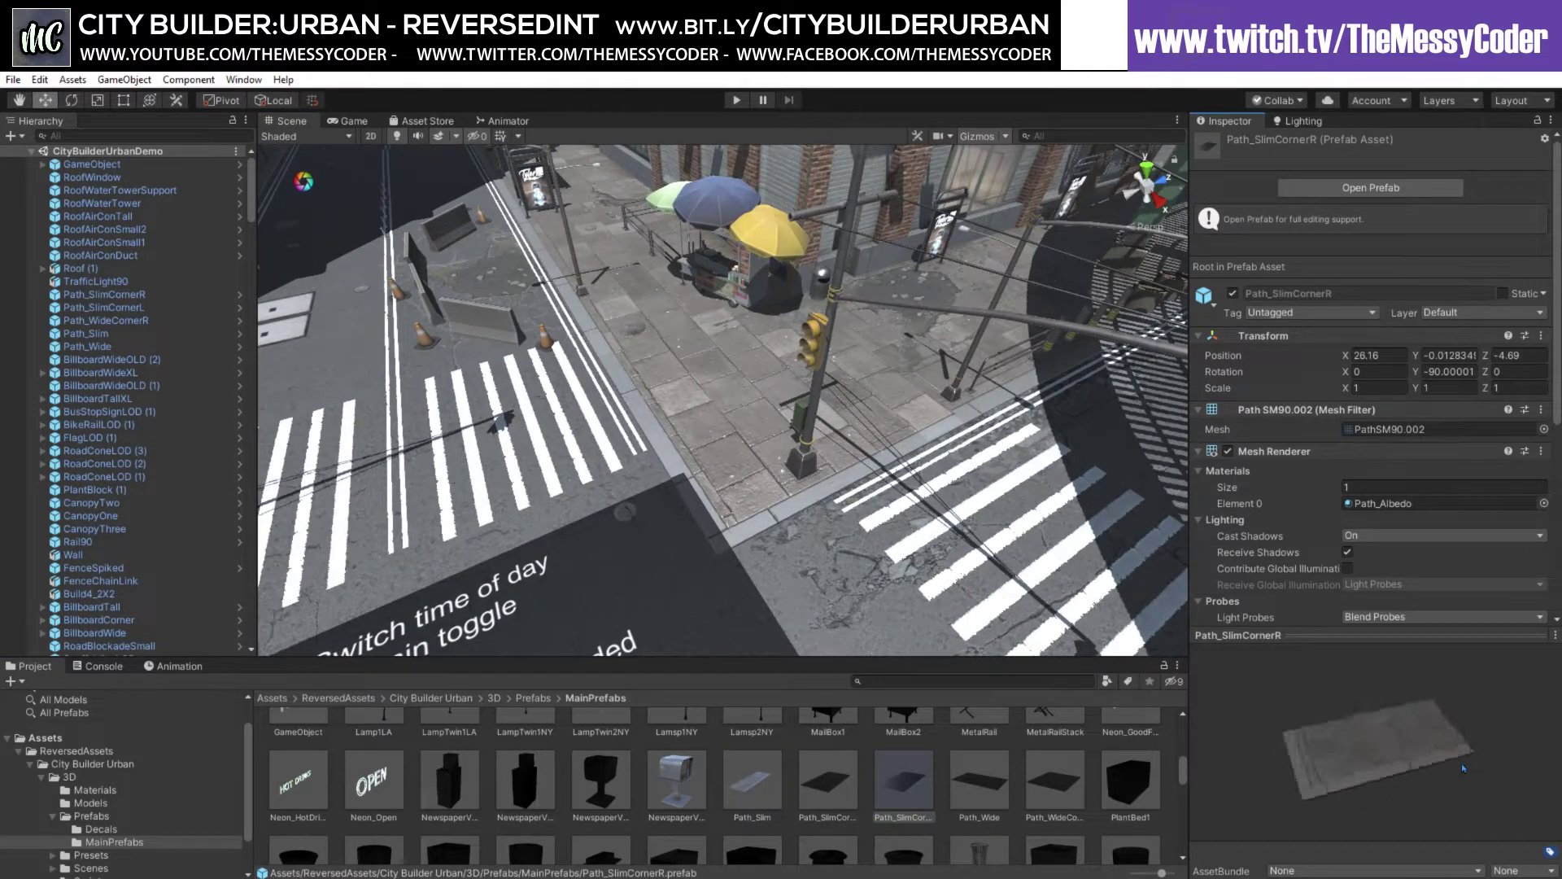
left_click(1002, 801)
left_click_drag(1449, 762, 1345, 791)
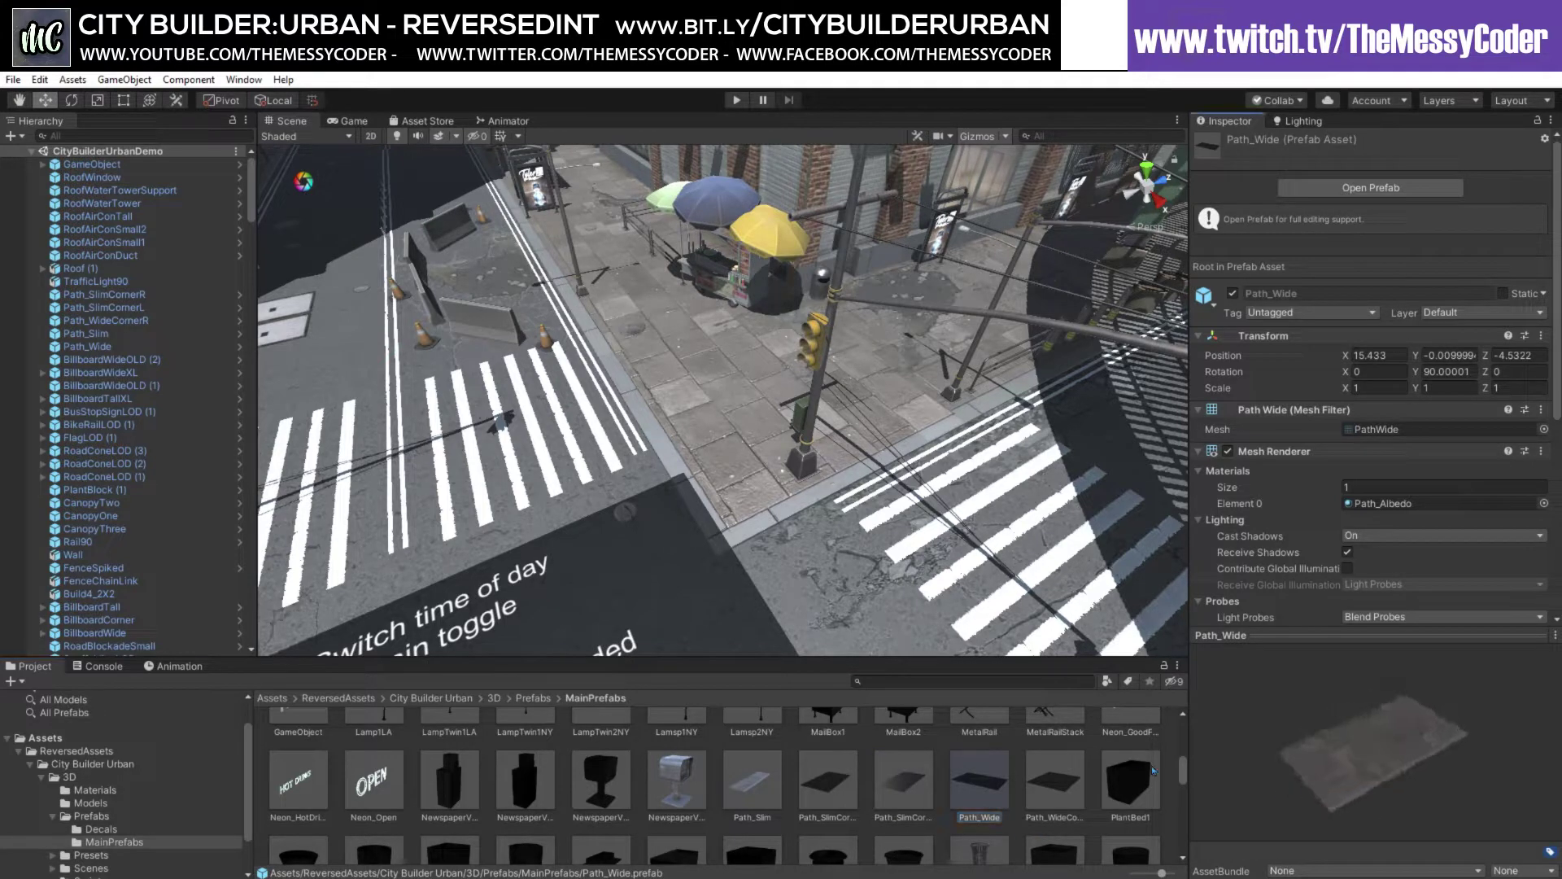
Select the road plane in the CityBuilderUrbanDemo scene and examine the crosswalk and road markings.
right_click_drag(910, 489, 716, 489)
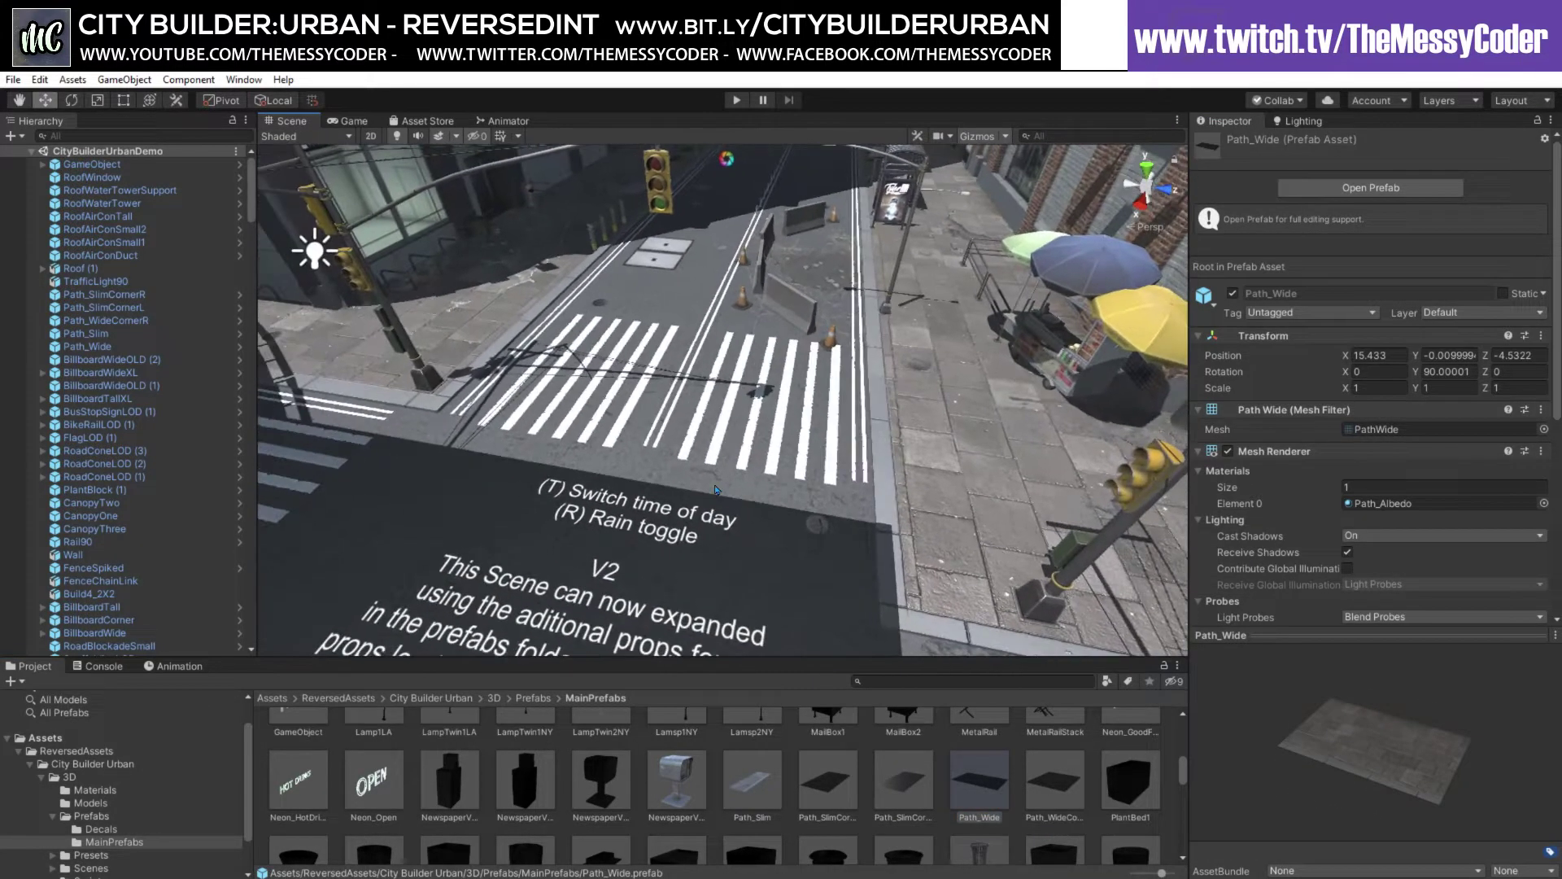
left_click(697, 521)
right_click_drag(769, 556, 698, 510)
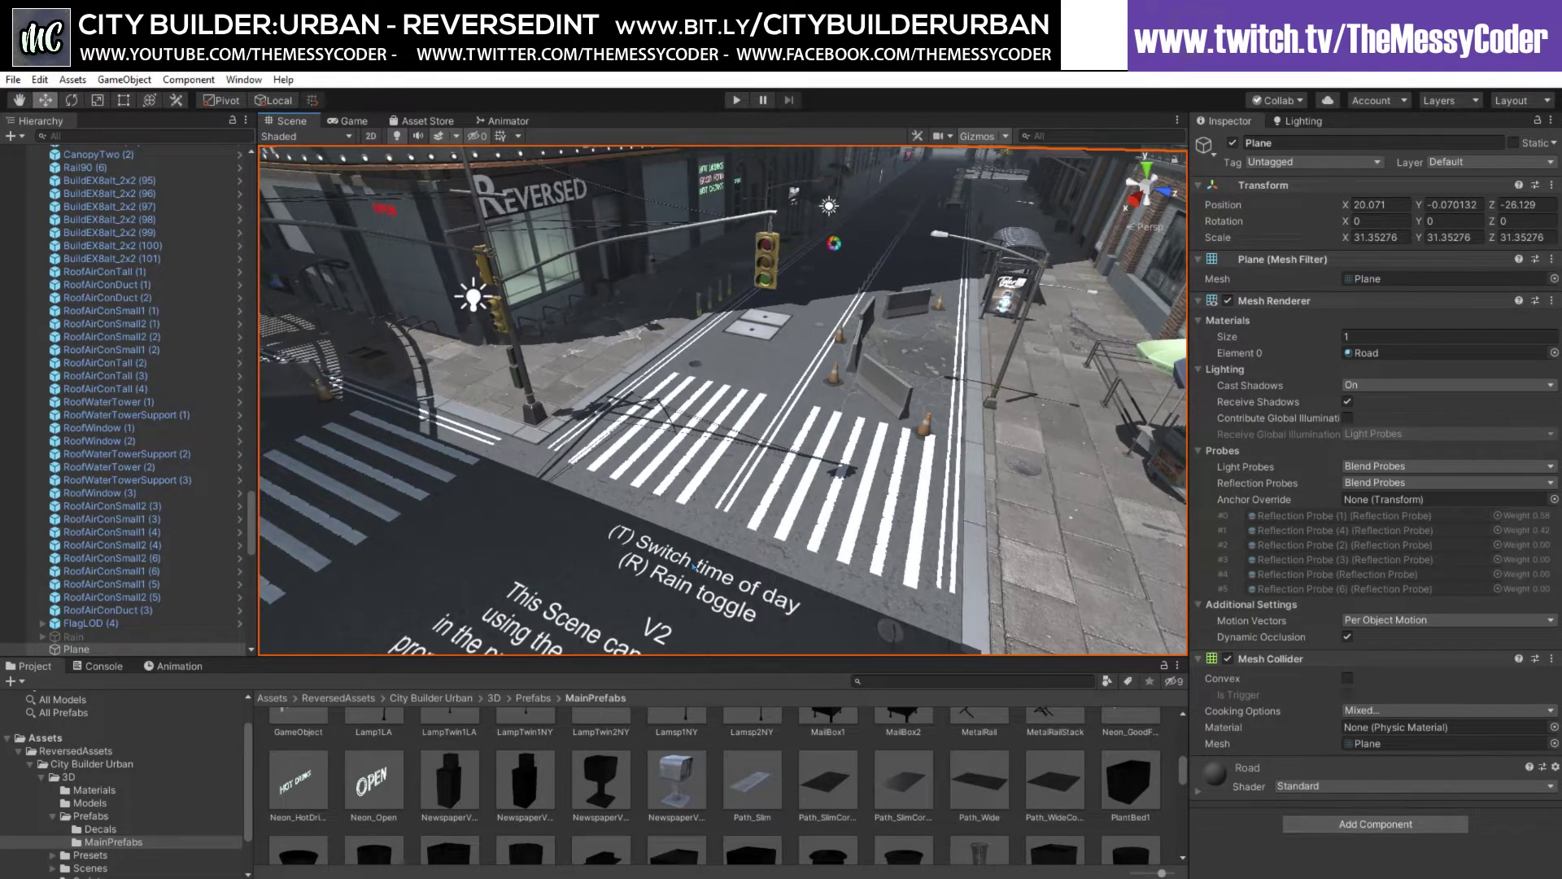
right_click_drag(694, 564, 732, 524)
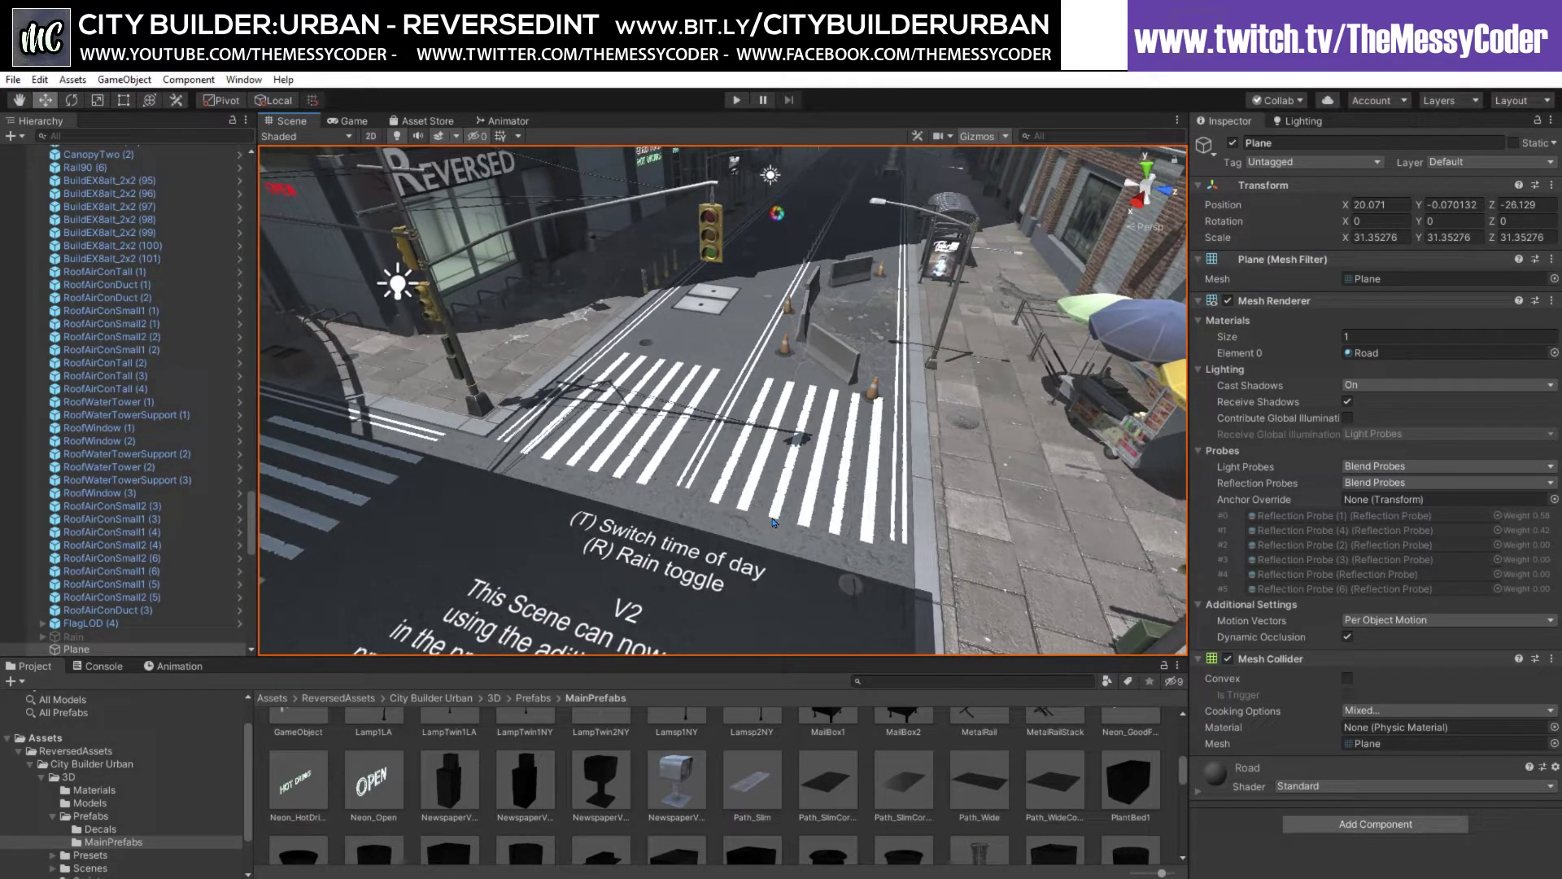
right_click_drag(781, 401, 842, 392)
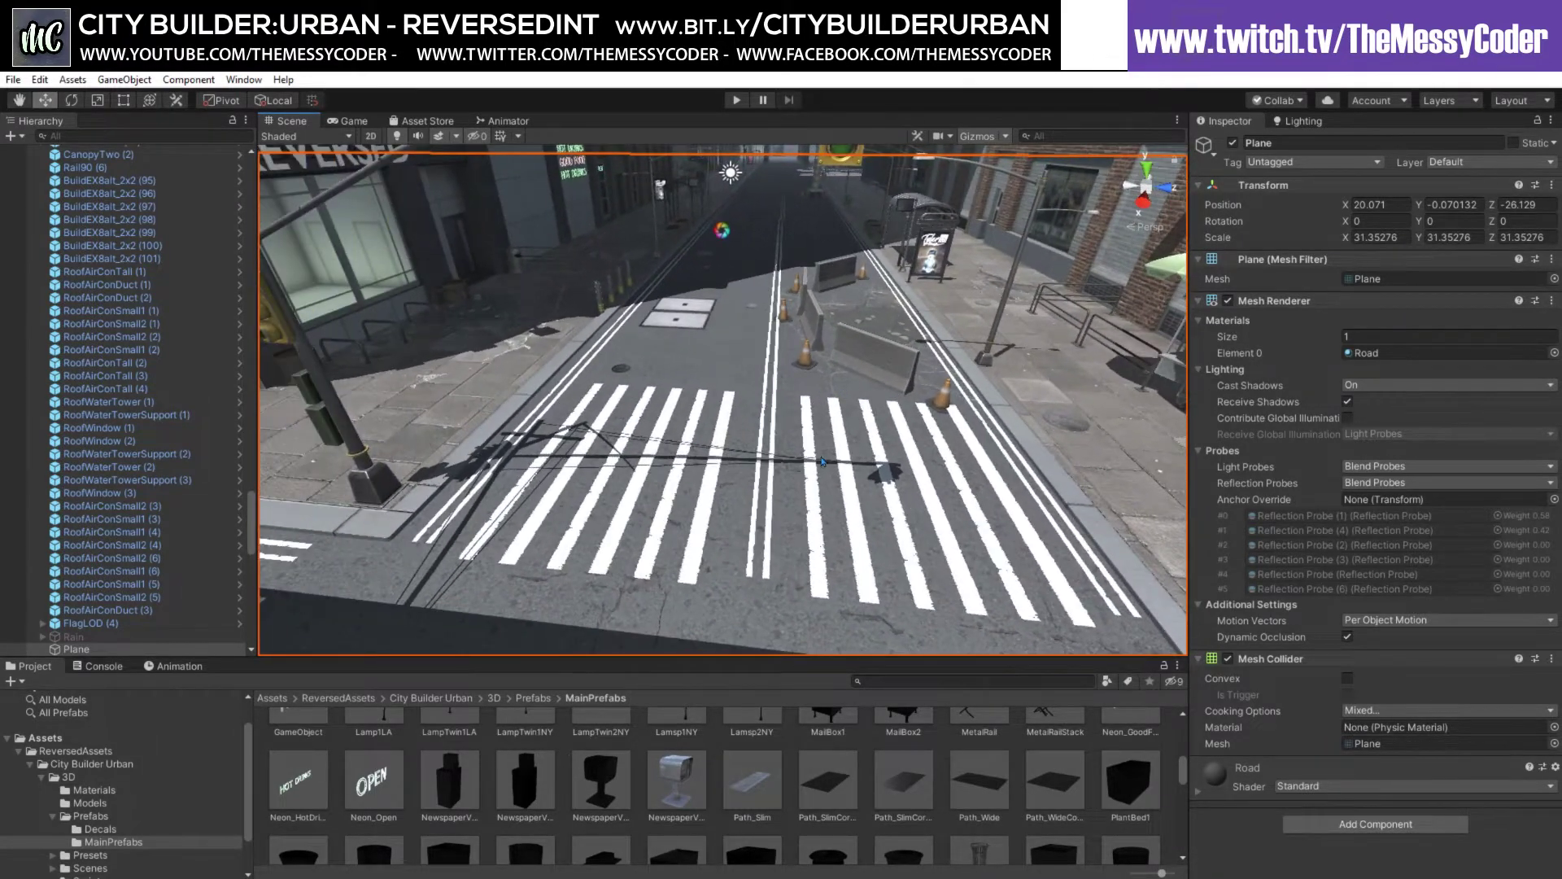
Look around the food cart corner, the traffic lights and the Broadway street in the Scene view.
right_click_drag(821, 462, 890, 423)
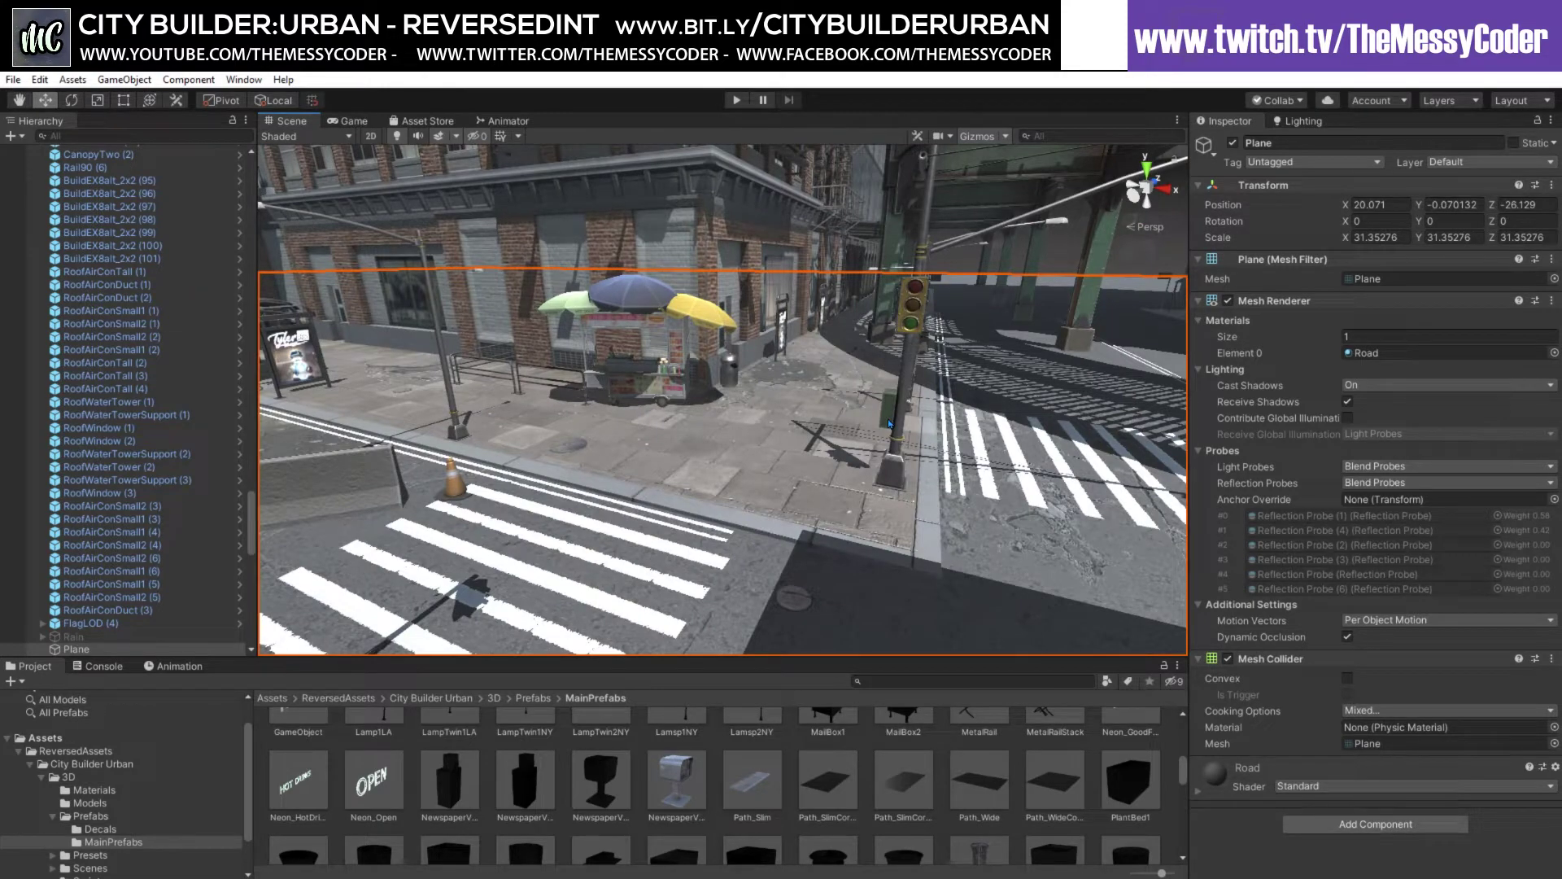
right_click_drag(897, 405, 954, 349)
right_click_drag(950, 349, 1048, 330)
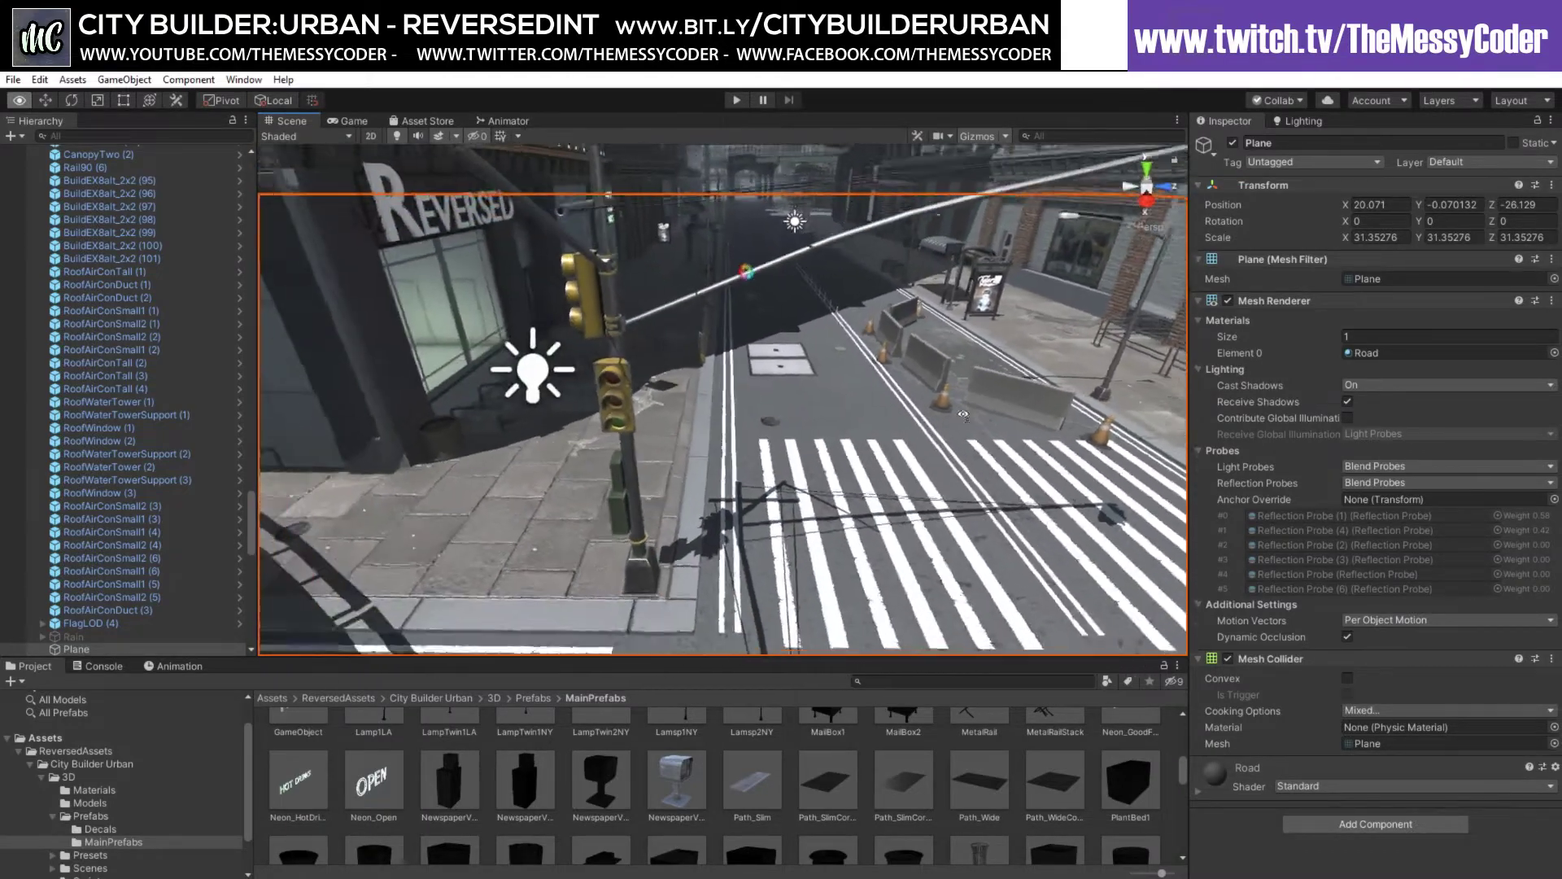
right_click_drag(972, 420, 938, 422)
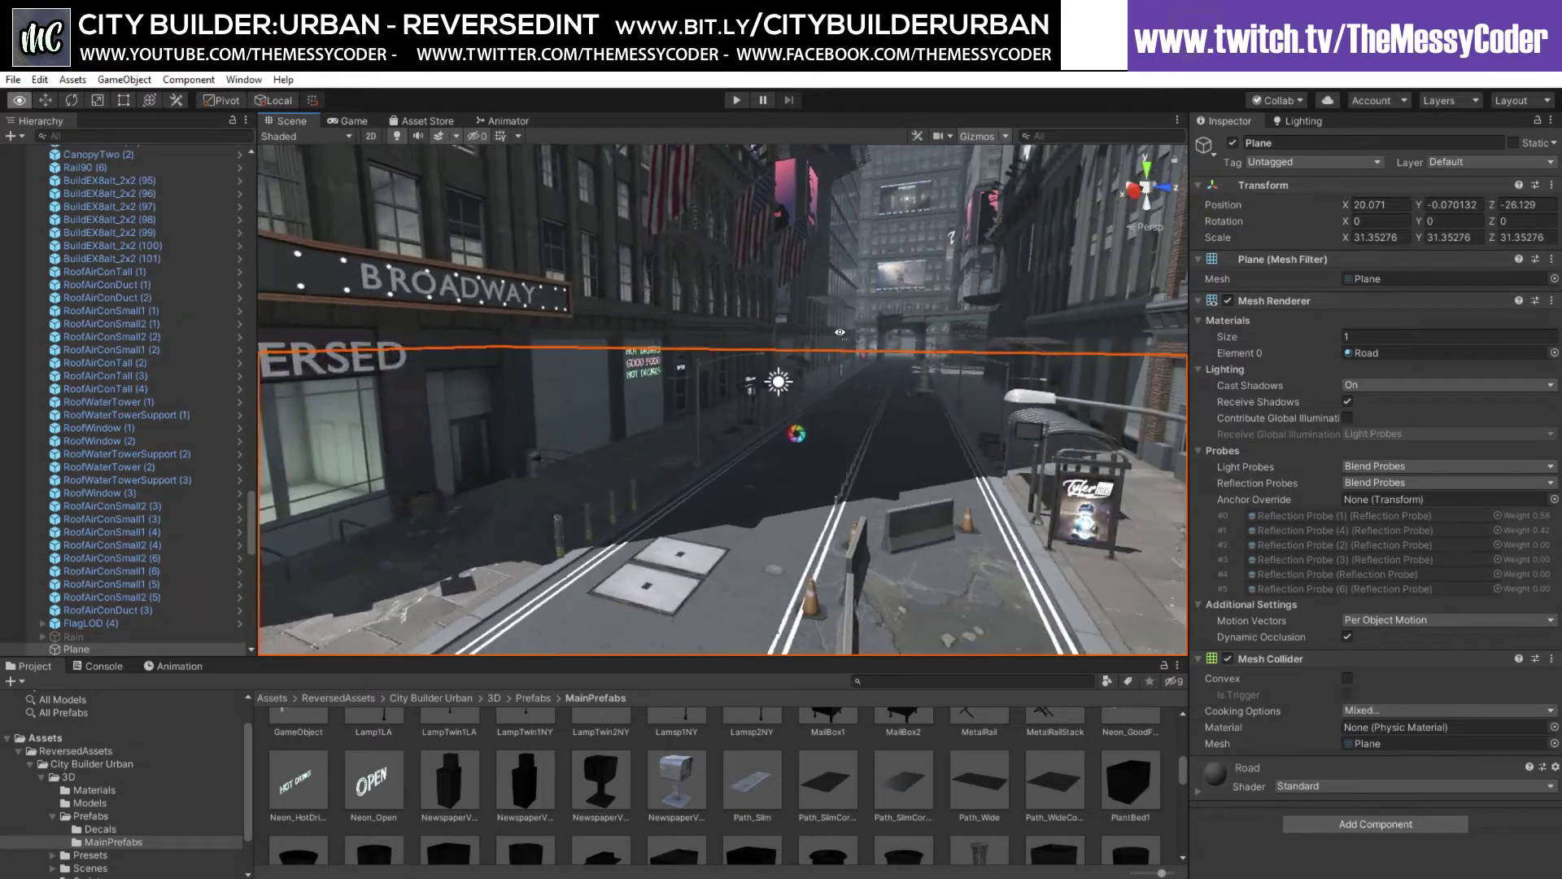
right_click_drag(840, 332, 752, 131)
Run the CityBuilderUrbanDemo scene, walk forward to the intersection and switch the time of day to night.
left_click(737, 100)
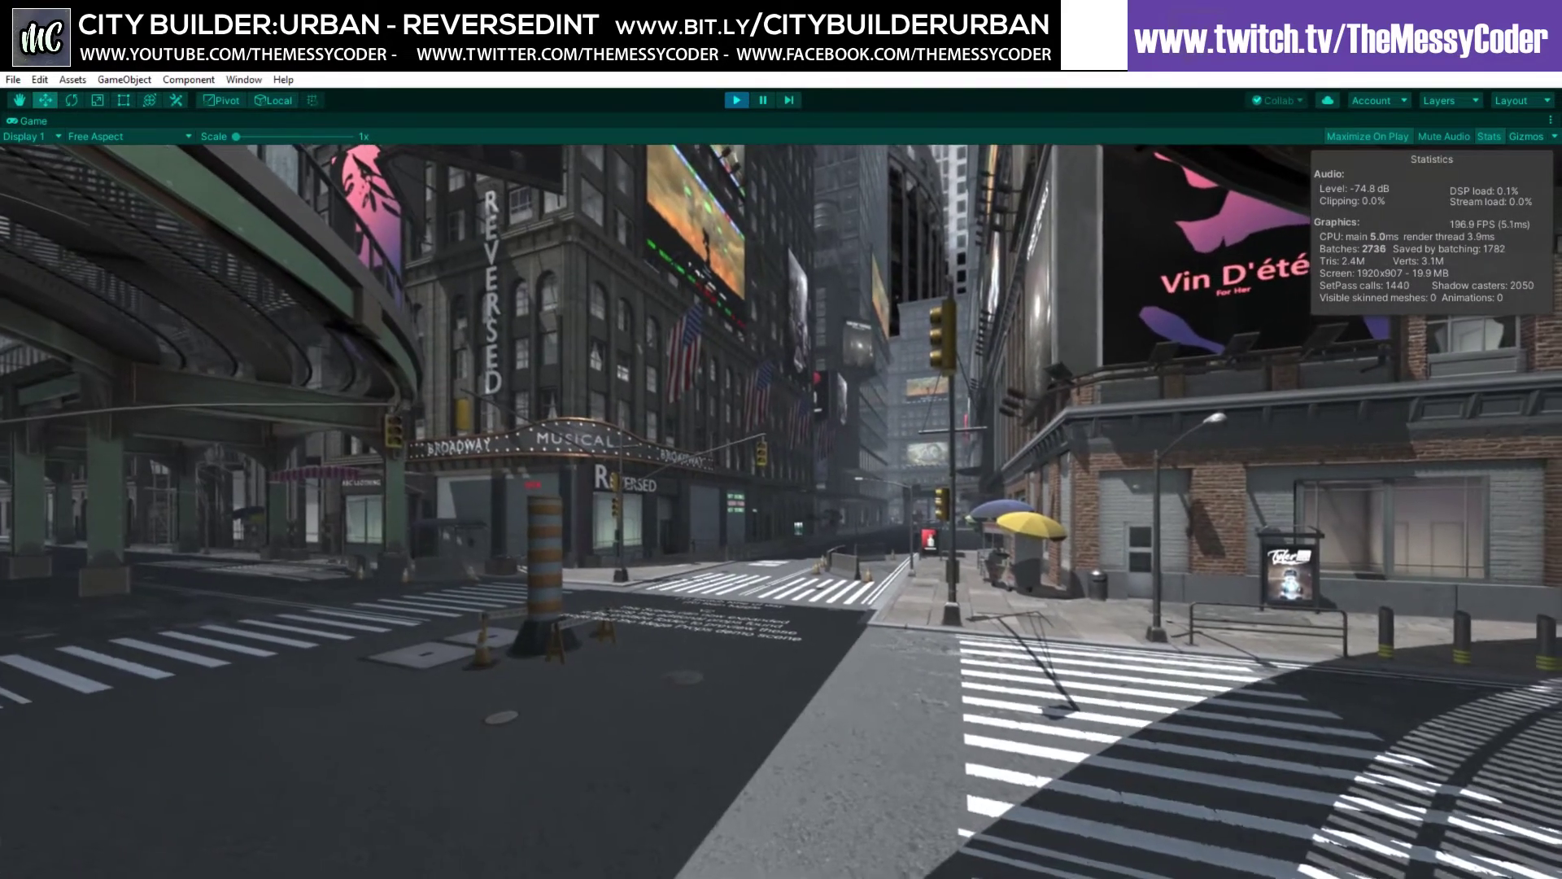
key("w")
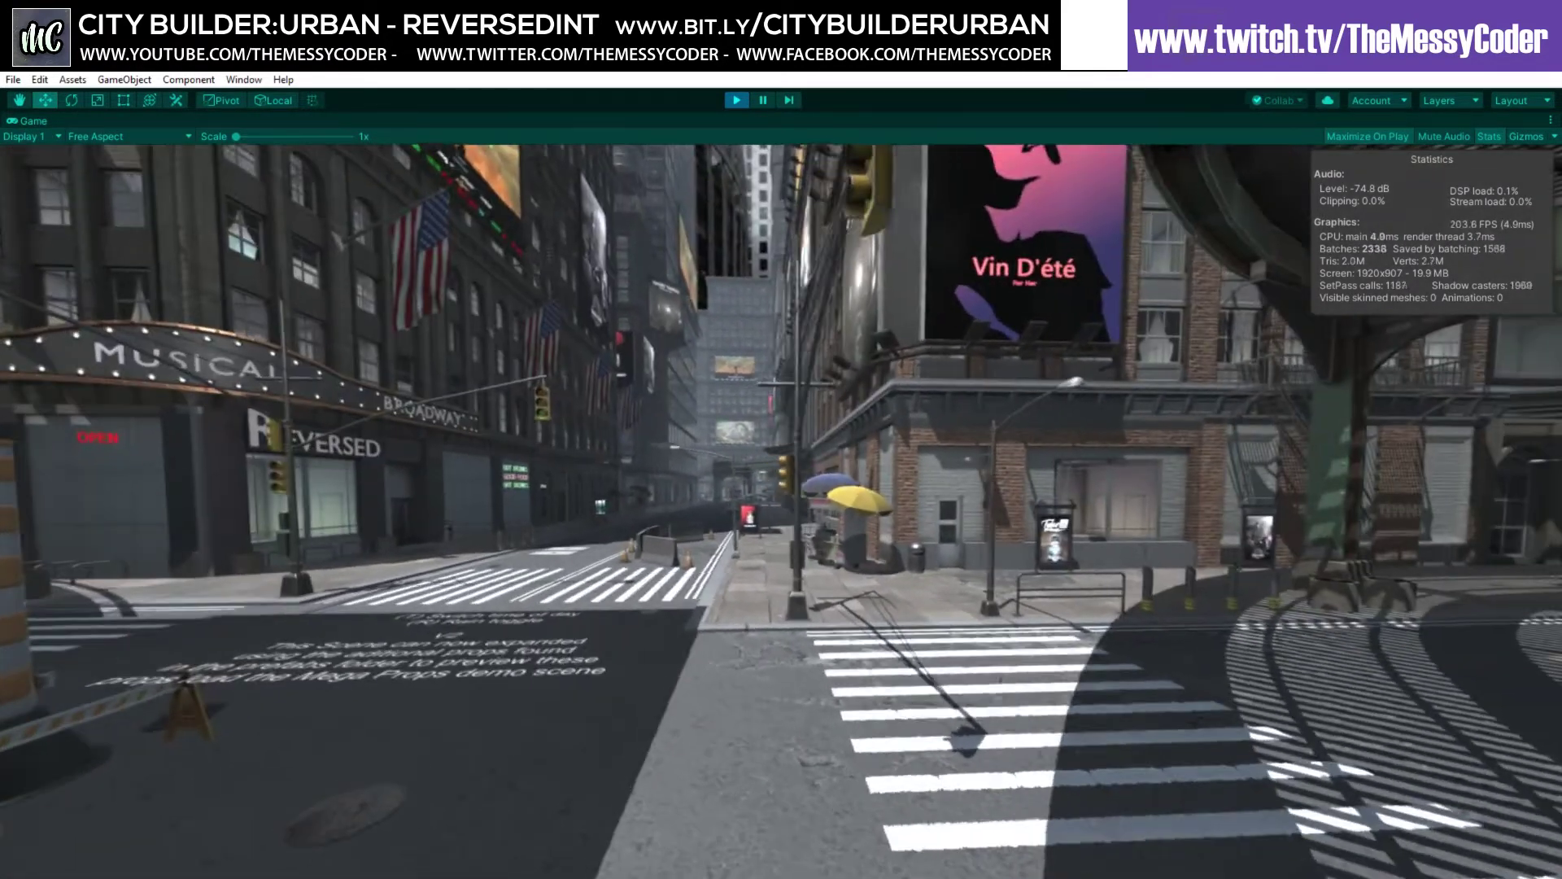
key("w")
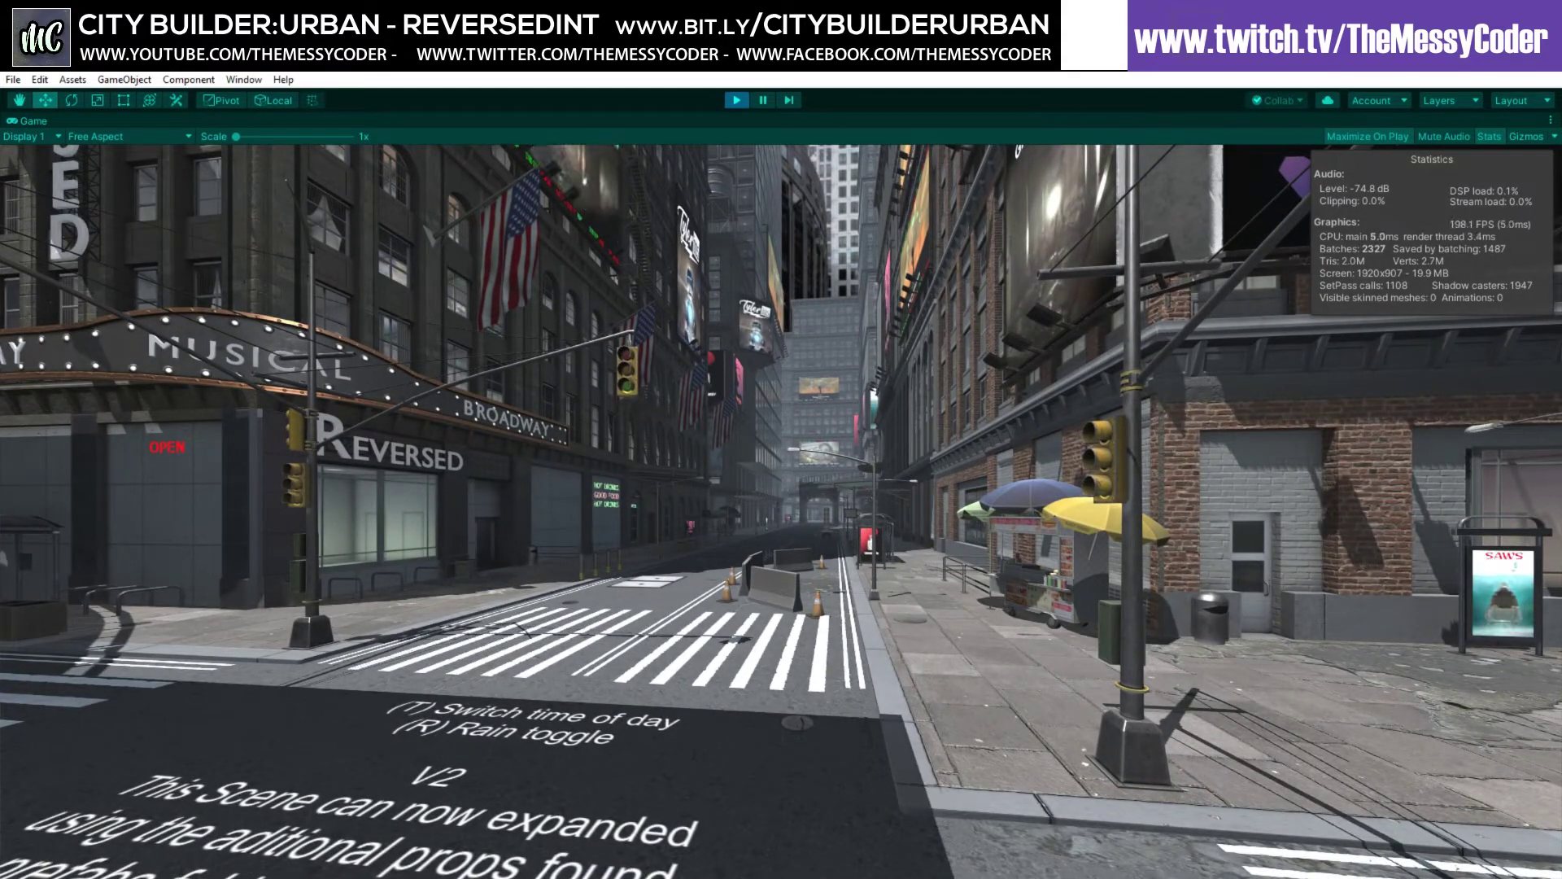
key("t")
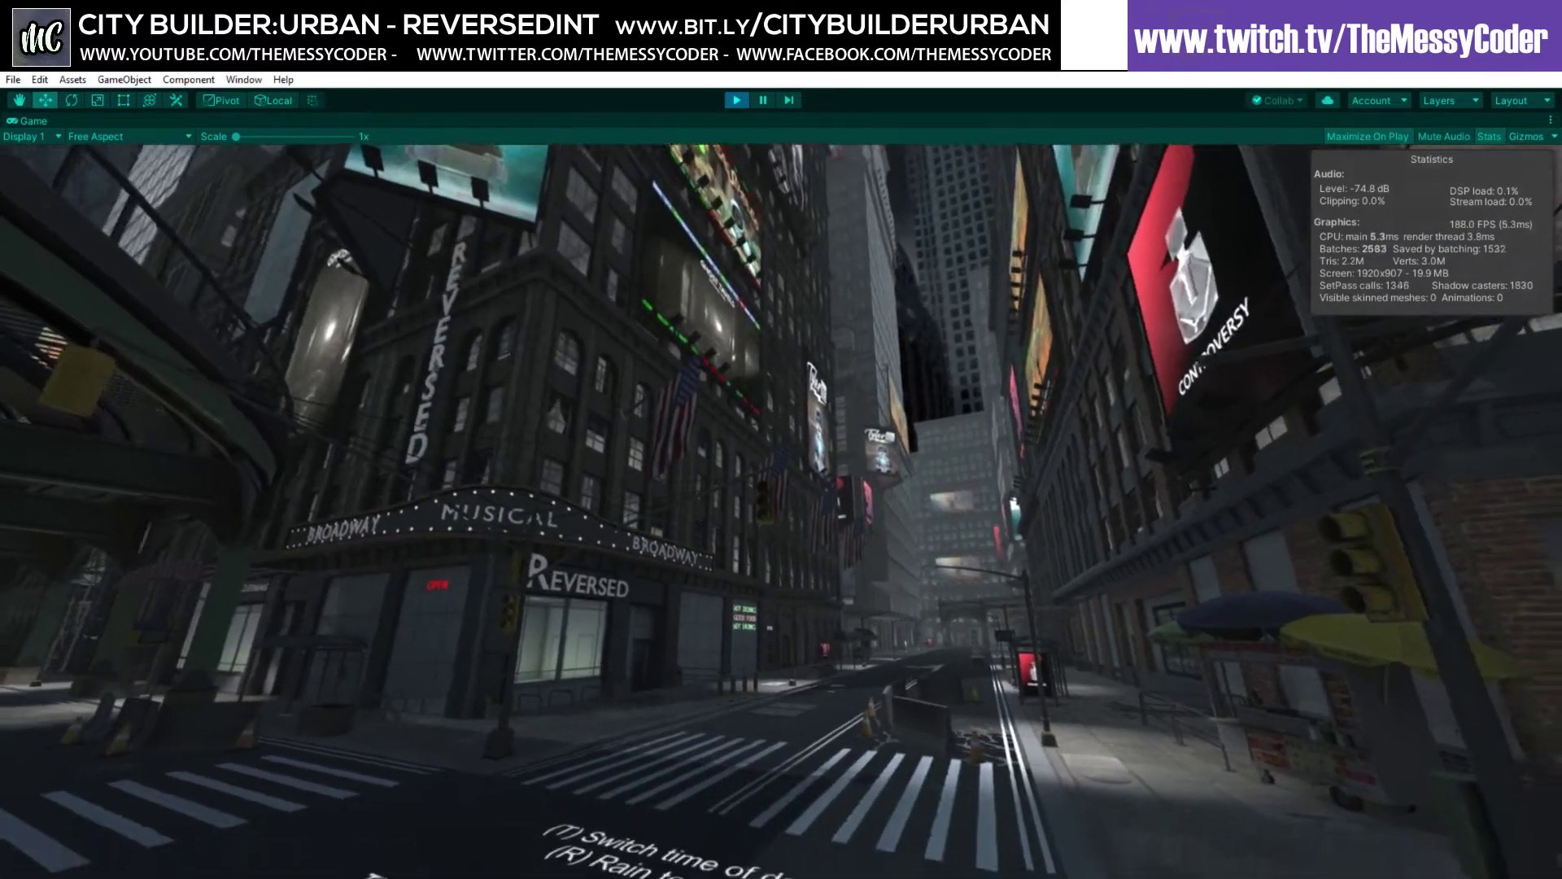
Walk through the night street to view the food cart, the Reversed storefront, the neon signs and the billboards.
key("w")
key("w")
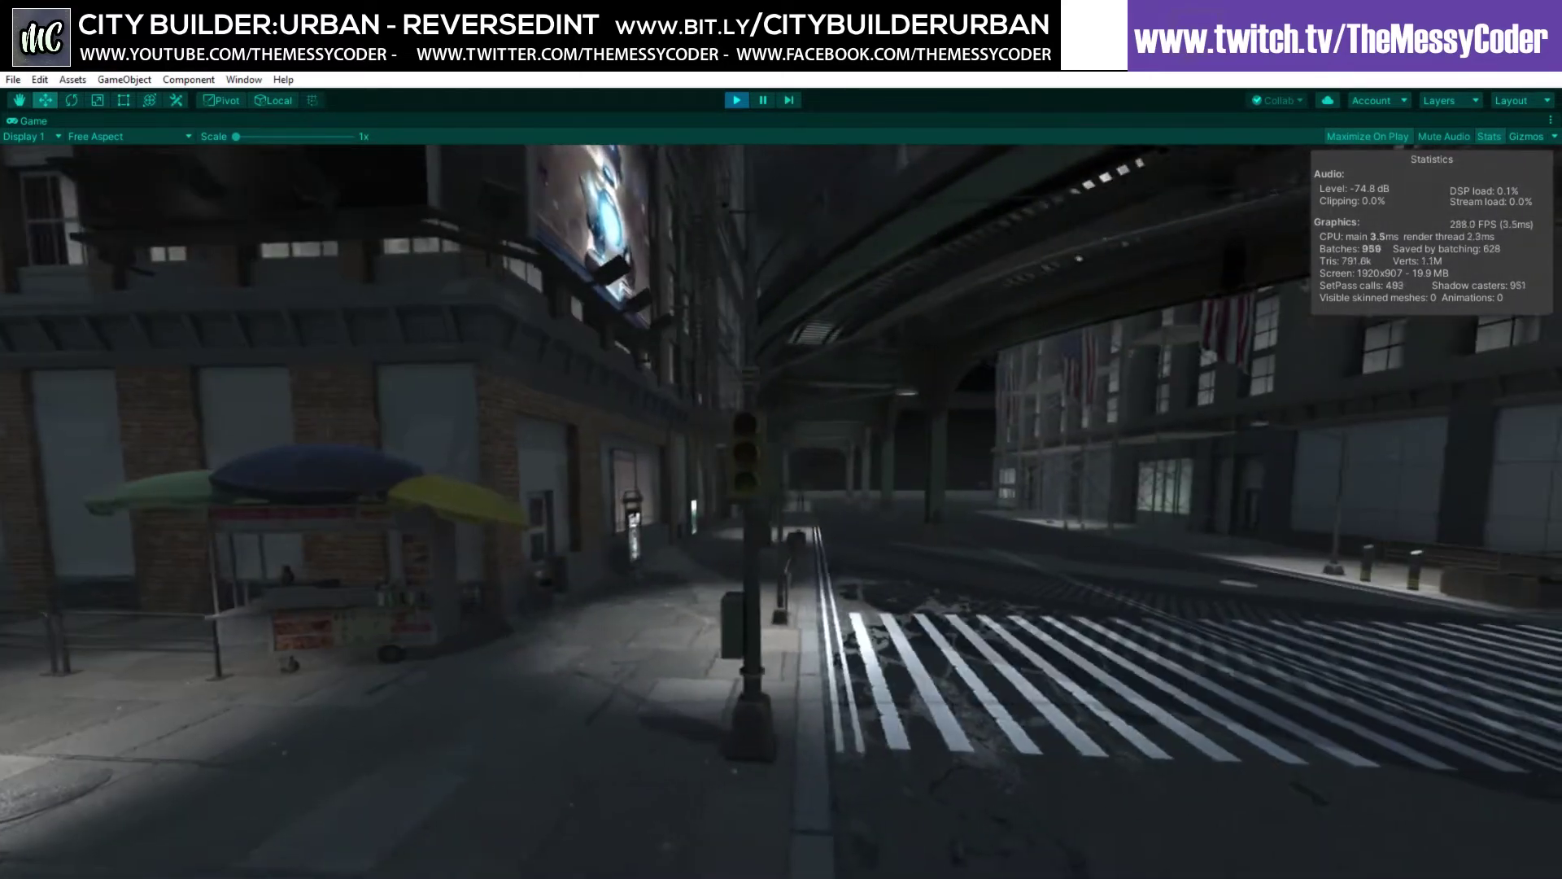
key("w")
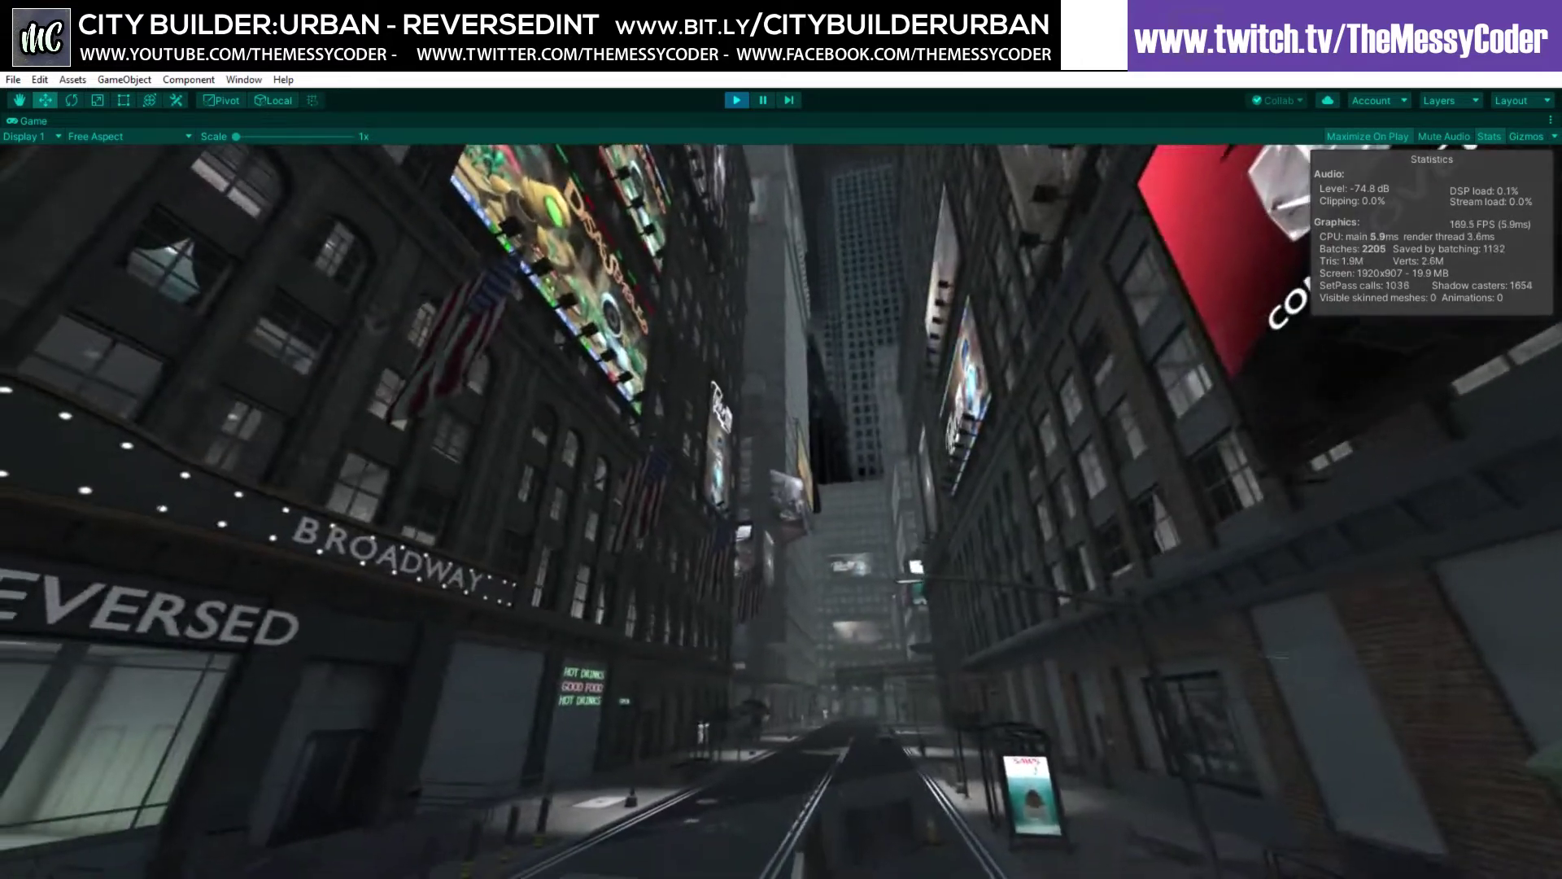
key("w")
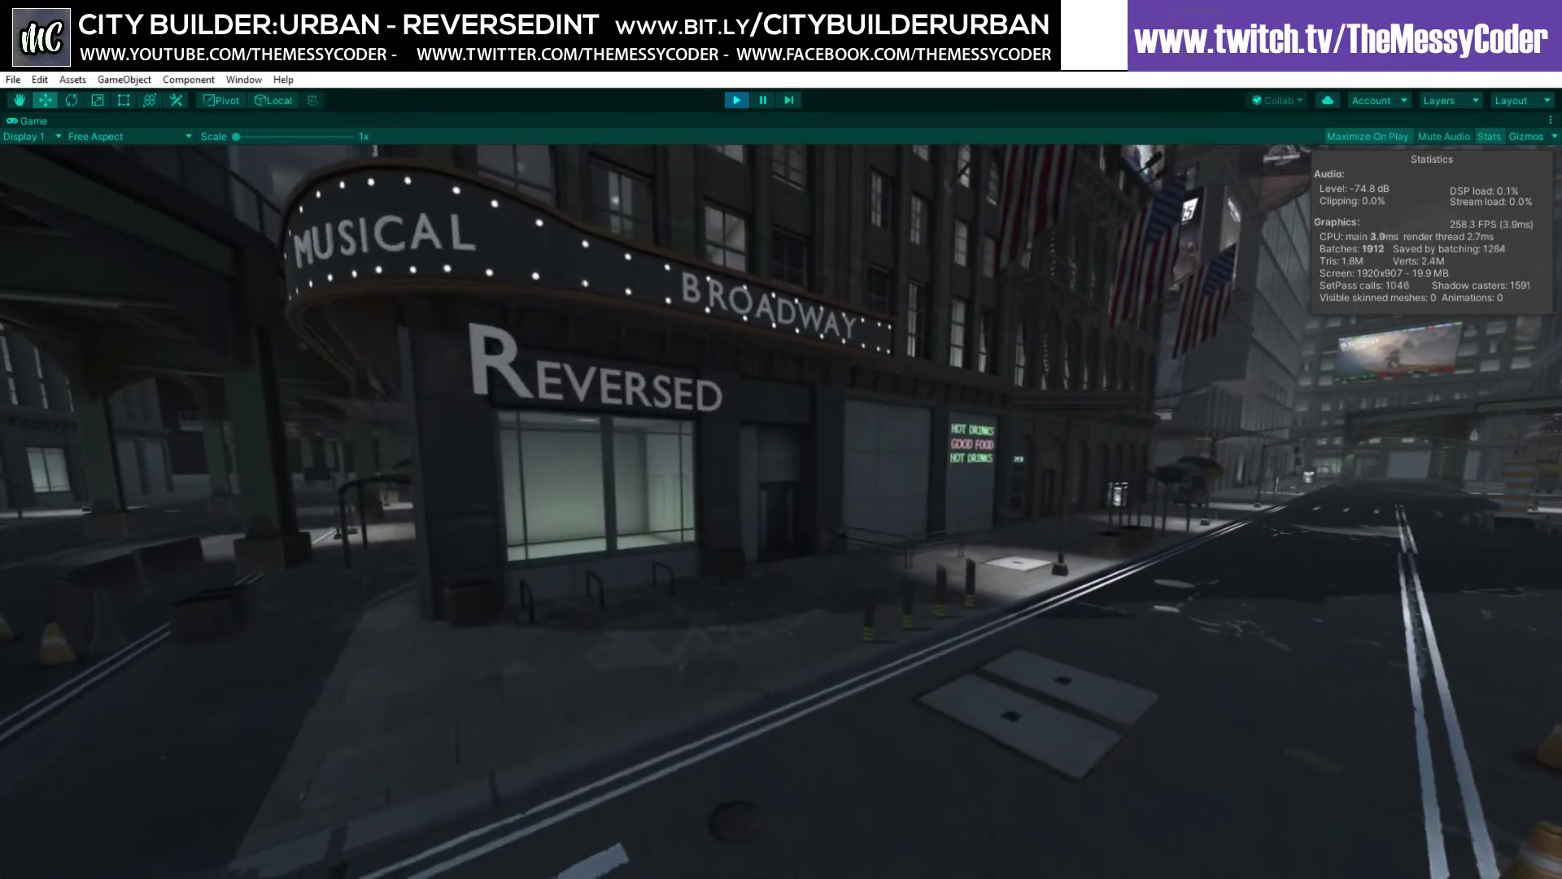
key("w")
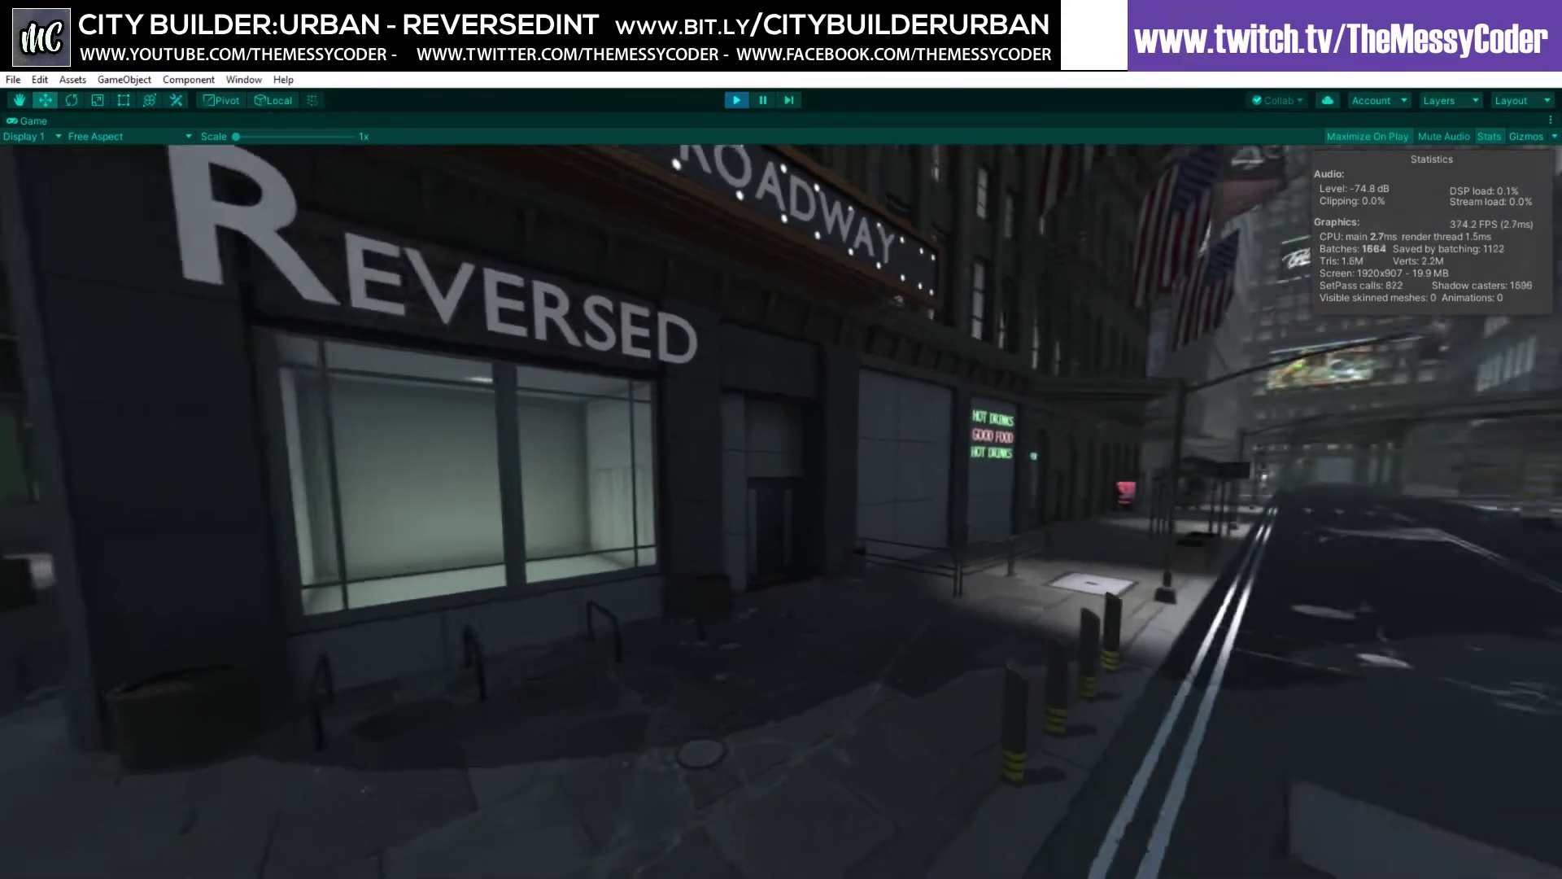
key("w")
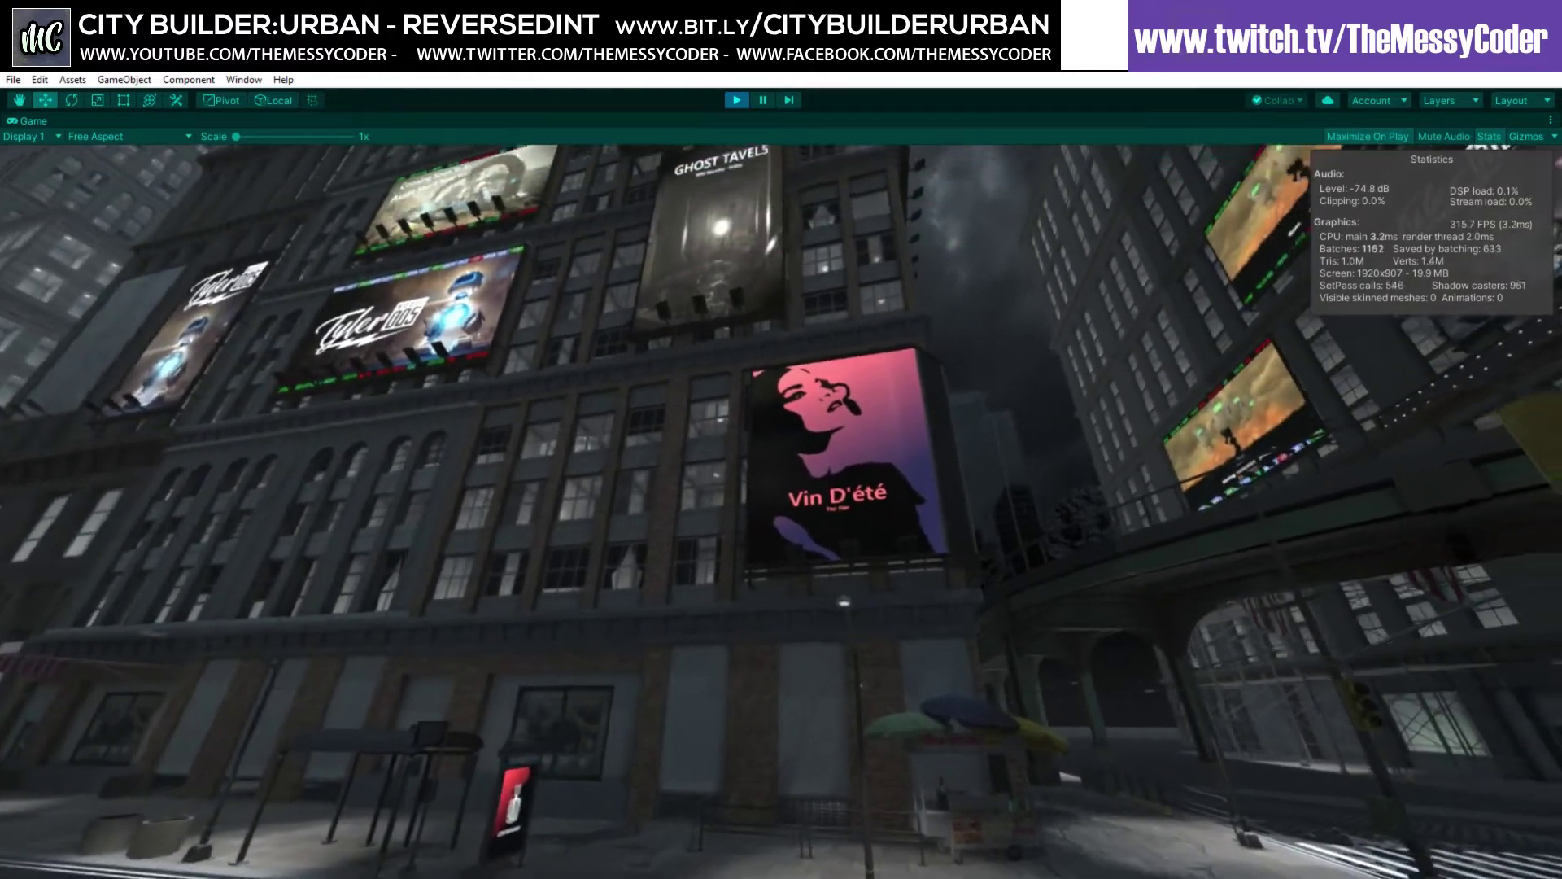